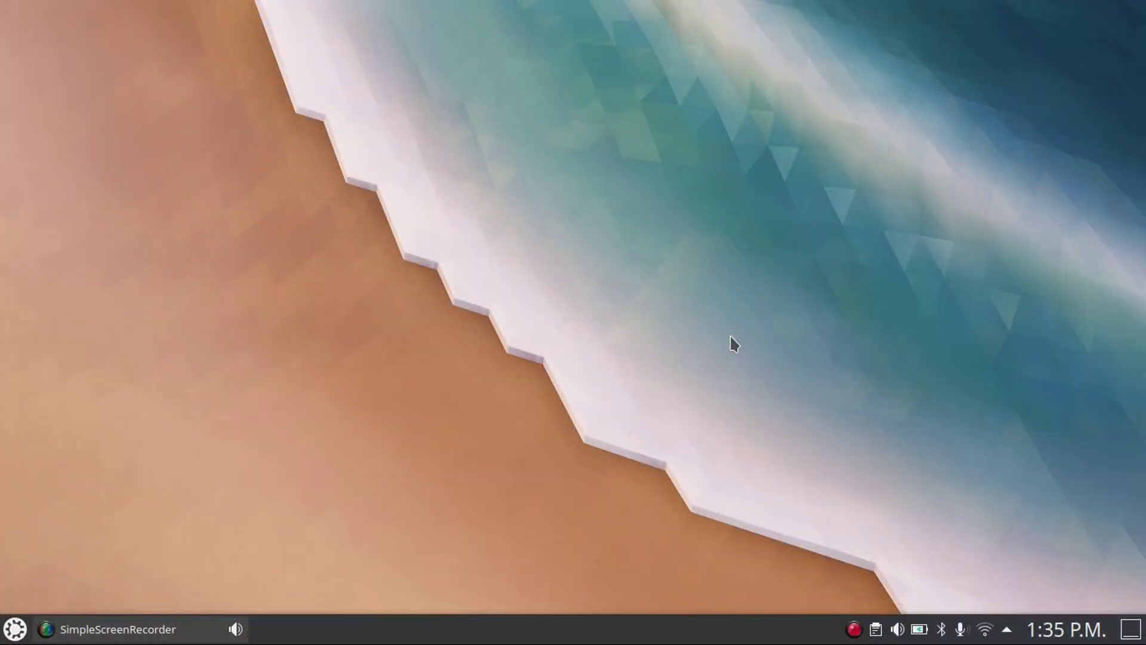
Add an Application Menu Bar panel along the top edge and open its panel editing controls.
right_click(731, 338)
mouse_move(818, 184)
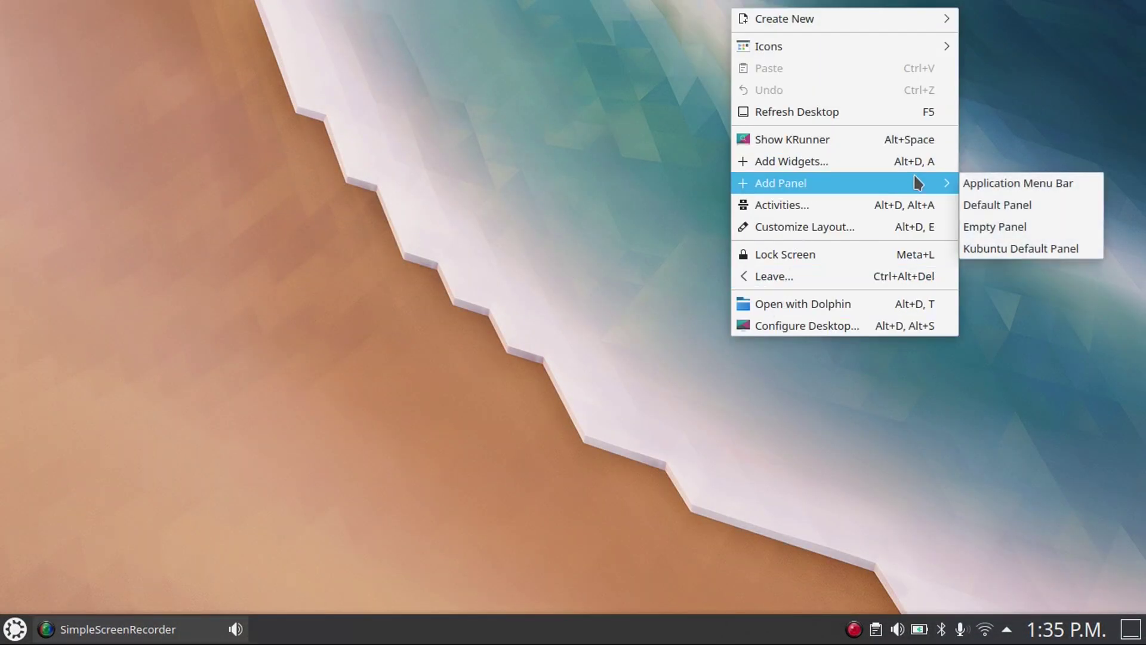
click(989, 184)
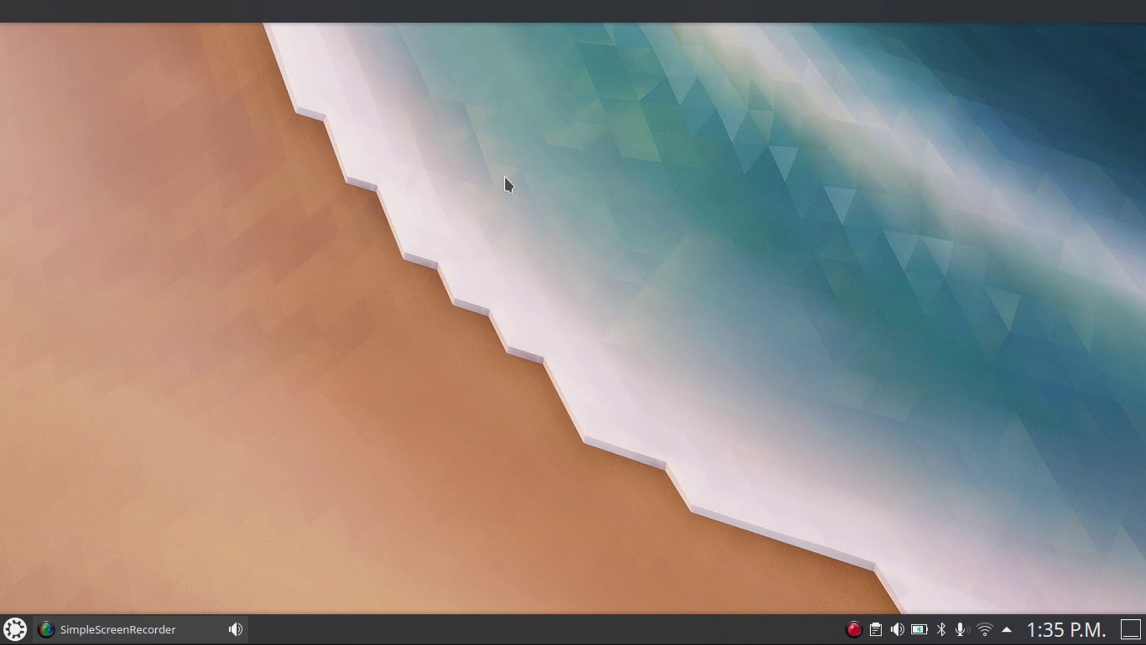
right_click(544, 16)
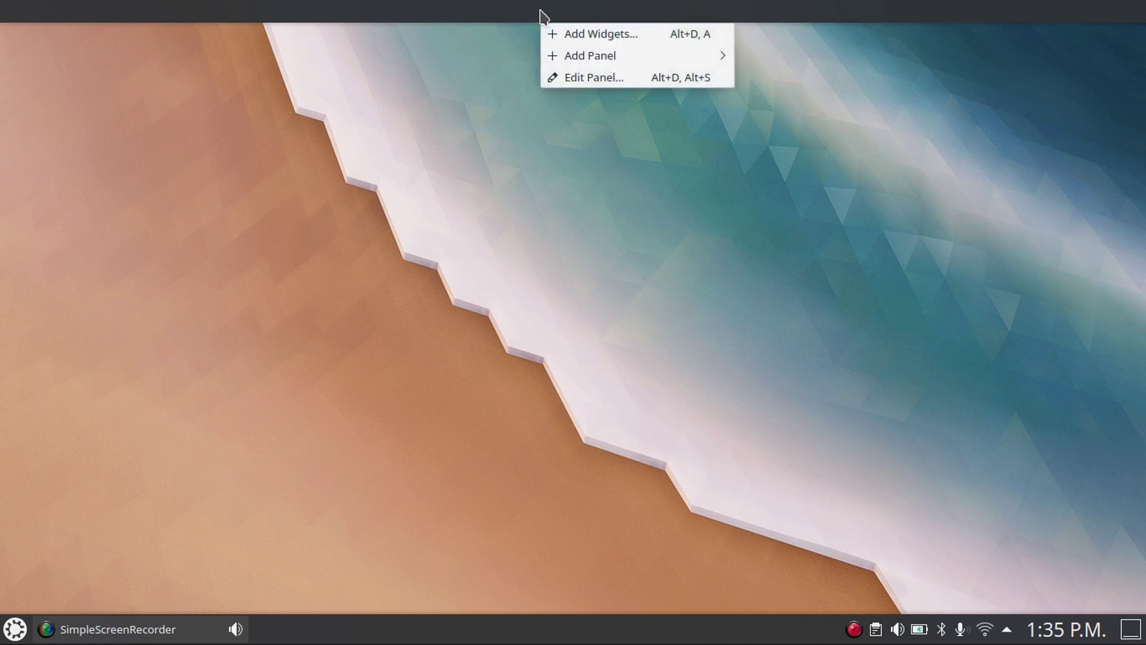
click(594, 79)
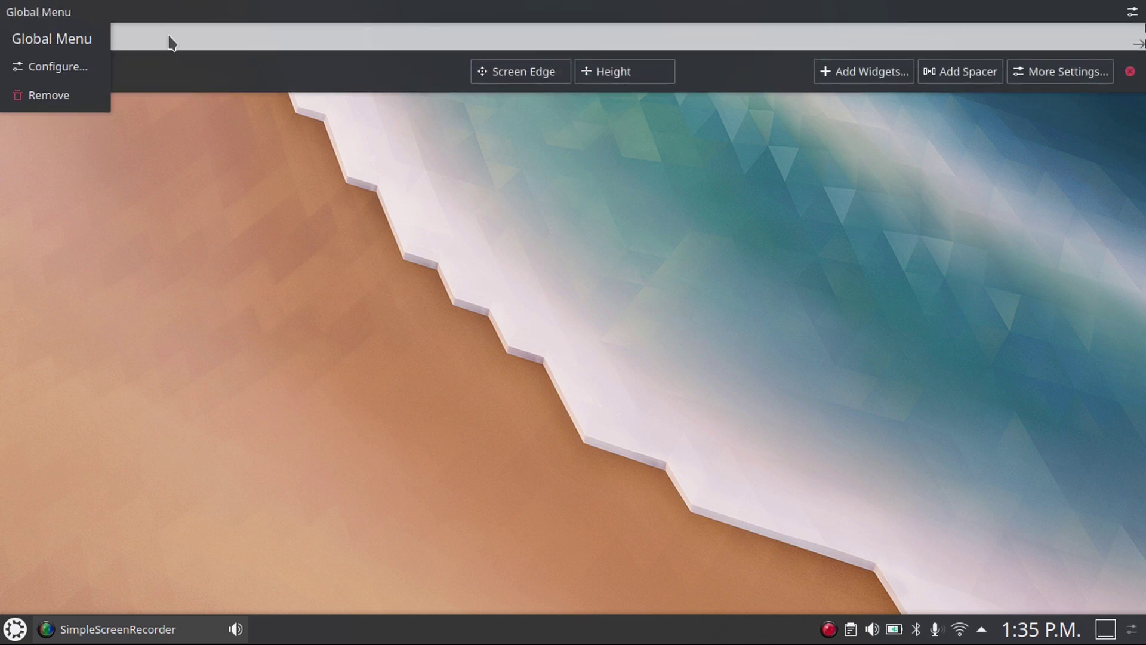
Place the Digital Clock and System Tray widgets into the top panel.
click(854, 74)
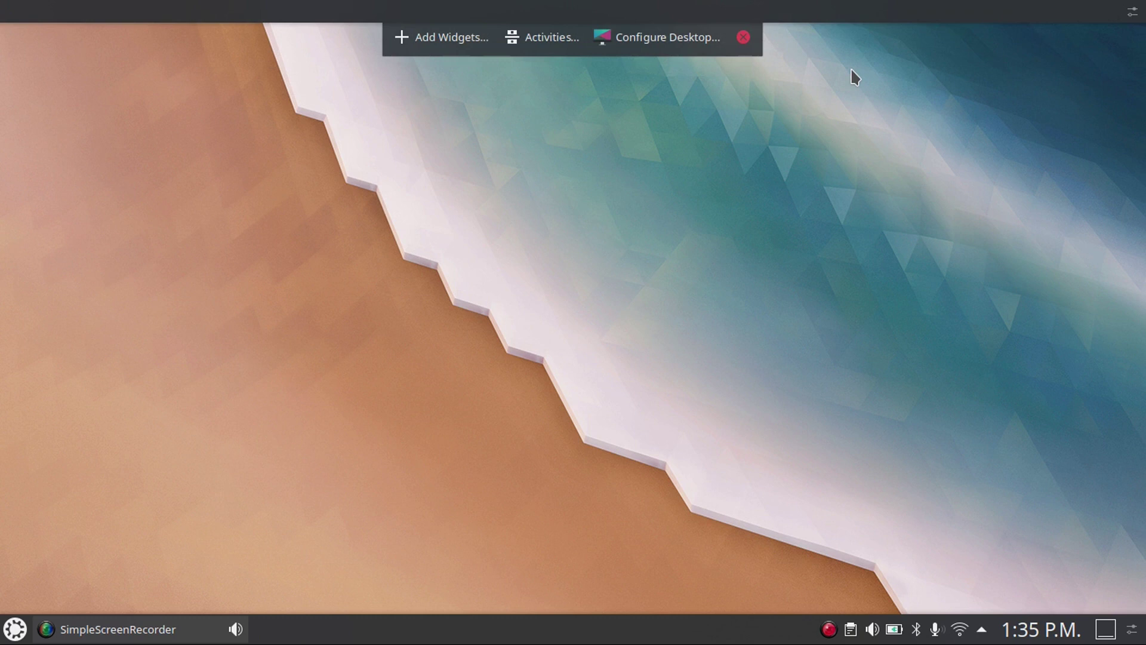
text(digi)
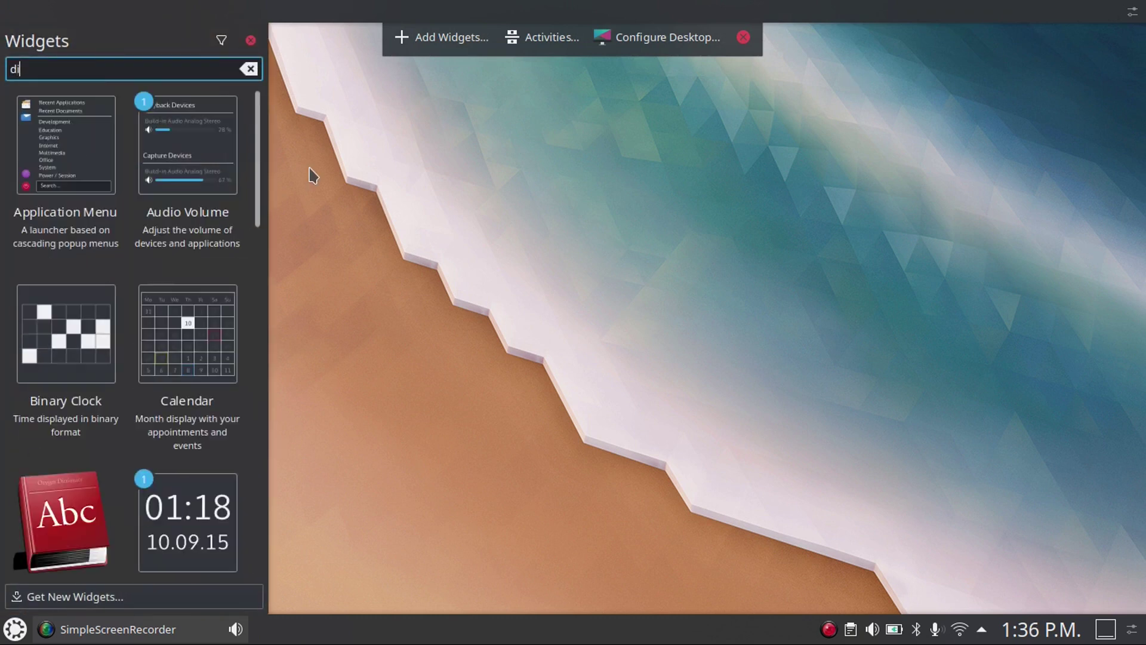
drag(66, 143, 1093, 11)
text(sys)
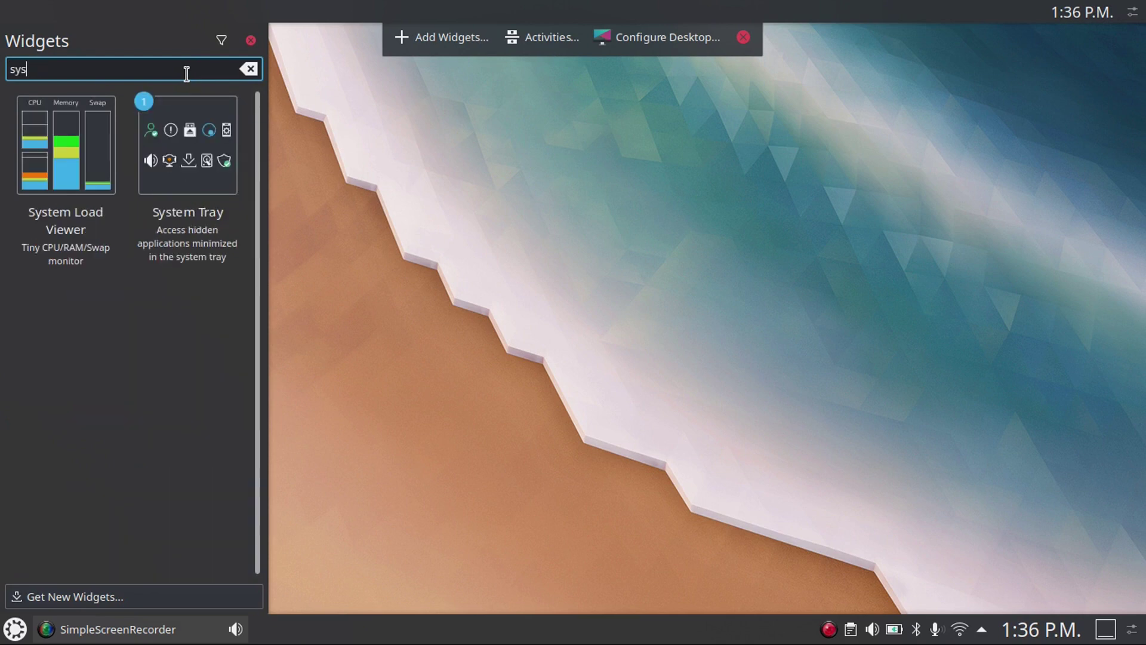
drag(187, 144, 1015, 9)
Add a spacer to the top panel so the widgets sit at the right, then open the launcher.
click(1134, 13)
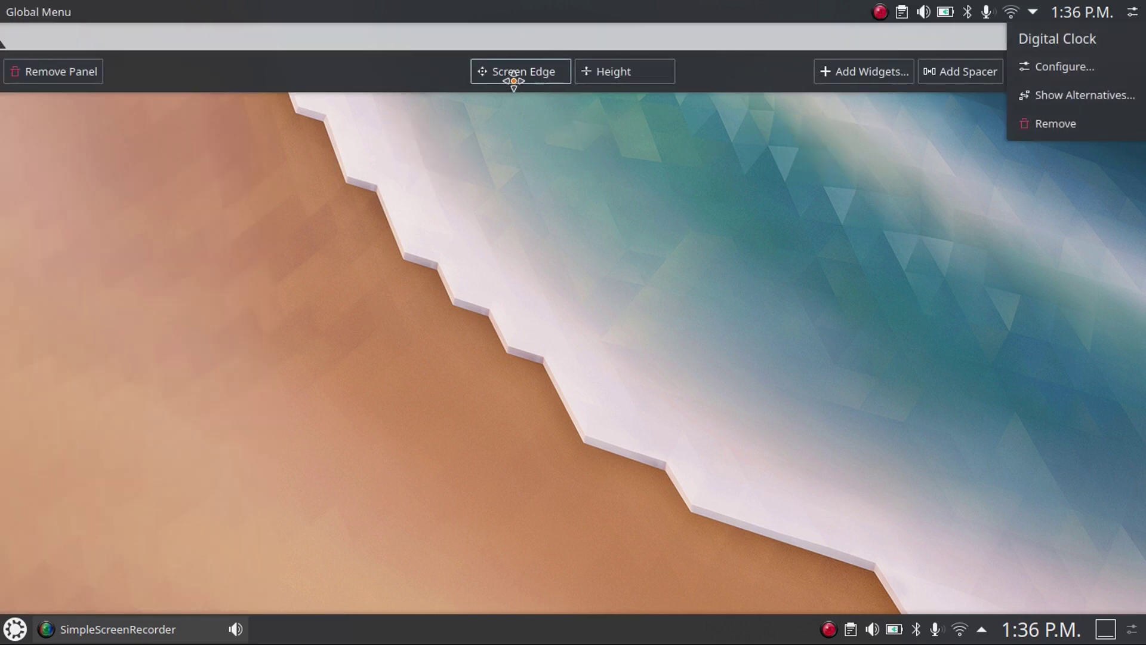
click(971, 78)
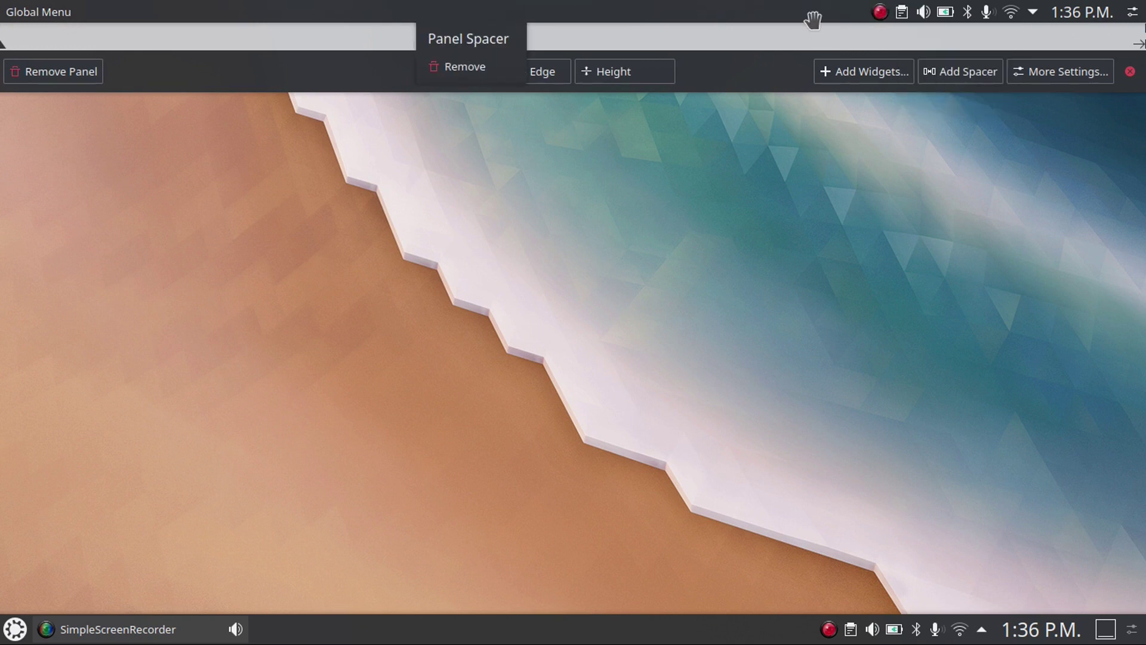
click(16, 630)
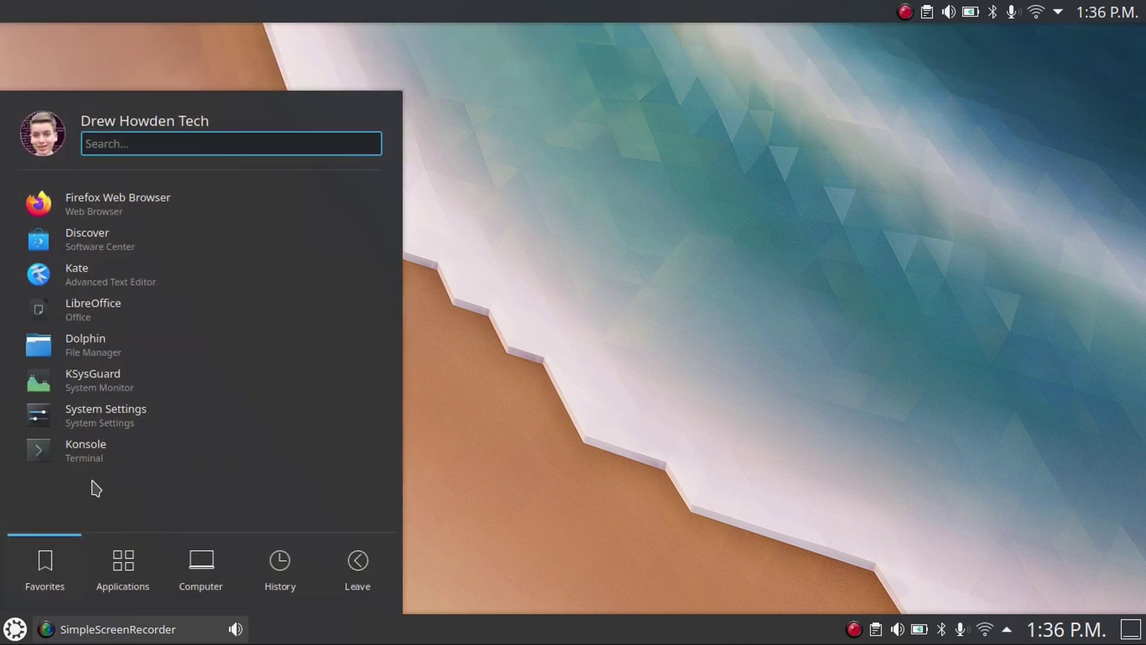
Search 'lat' in the launcher and start Latte Dock.
text(lat)
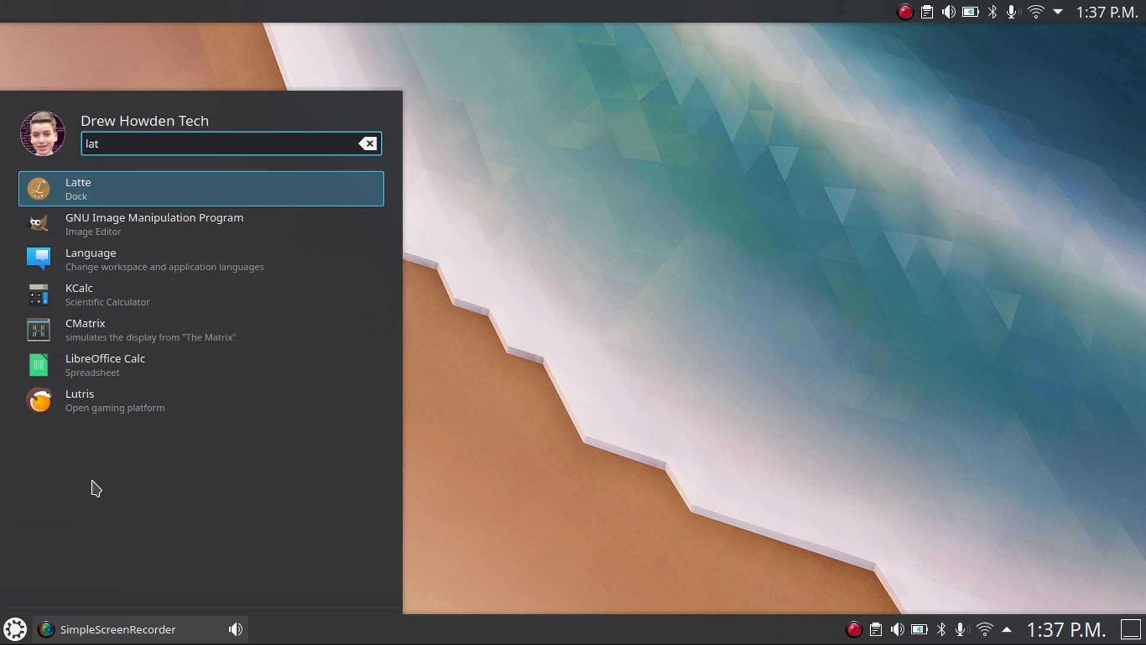
click(125, 191)
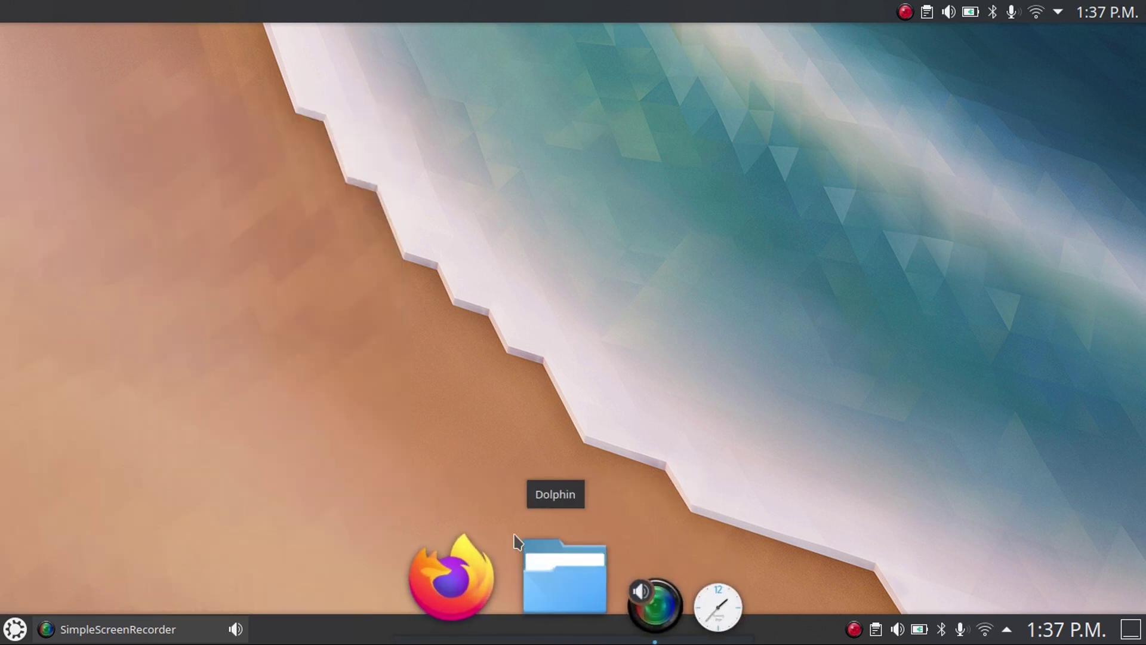
Remove the bottom taskbar panel entirely and dismiss the removal notice.
right_click(361, 629)
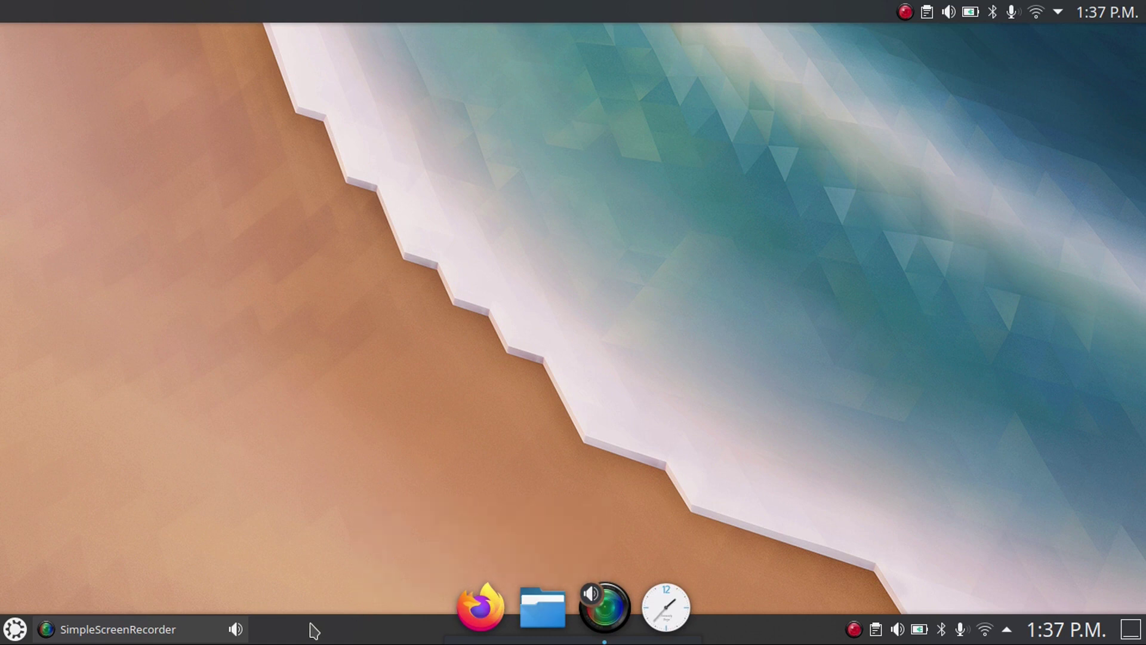
right_click(313, 630)
click(340, 605)
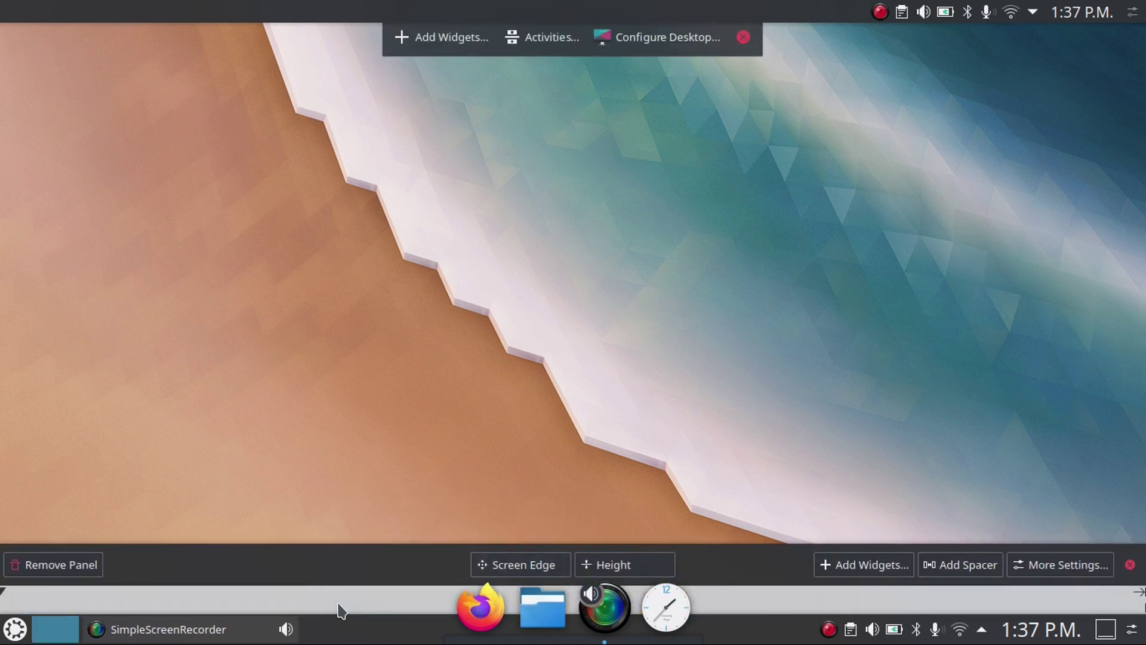
click(59, 566)
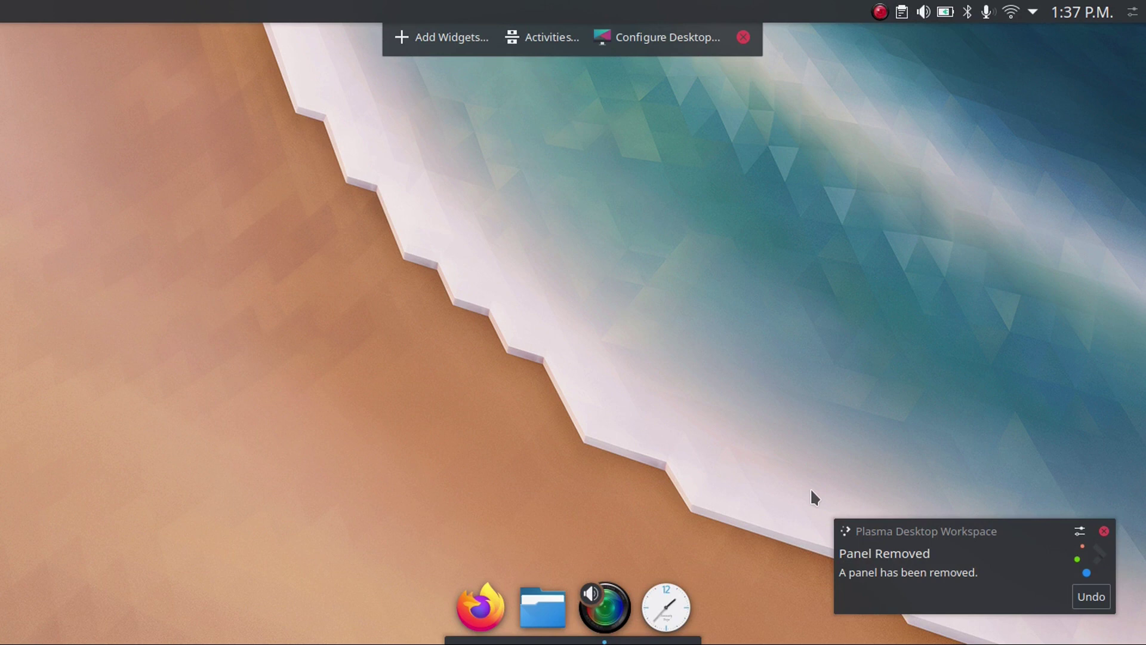
click(1104, 531)
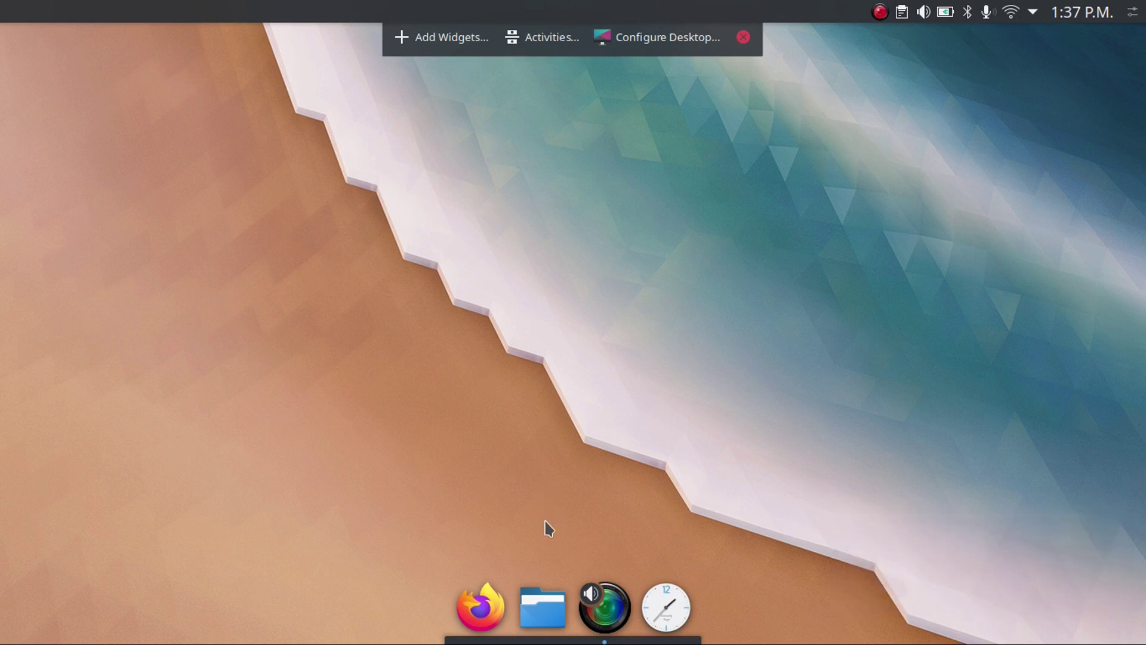
Add the Application Dashboard widget to the start of the Latte Dock.
click(452, 37)
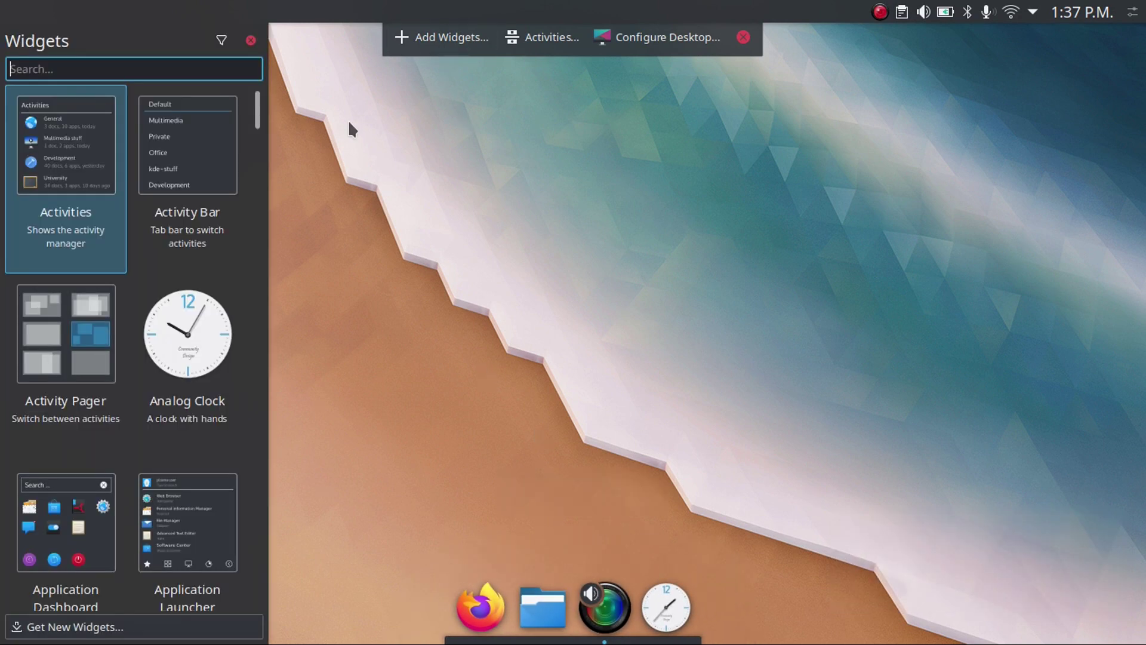
text(ap)
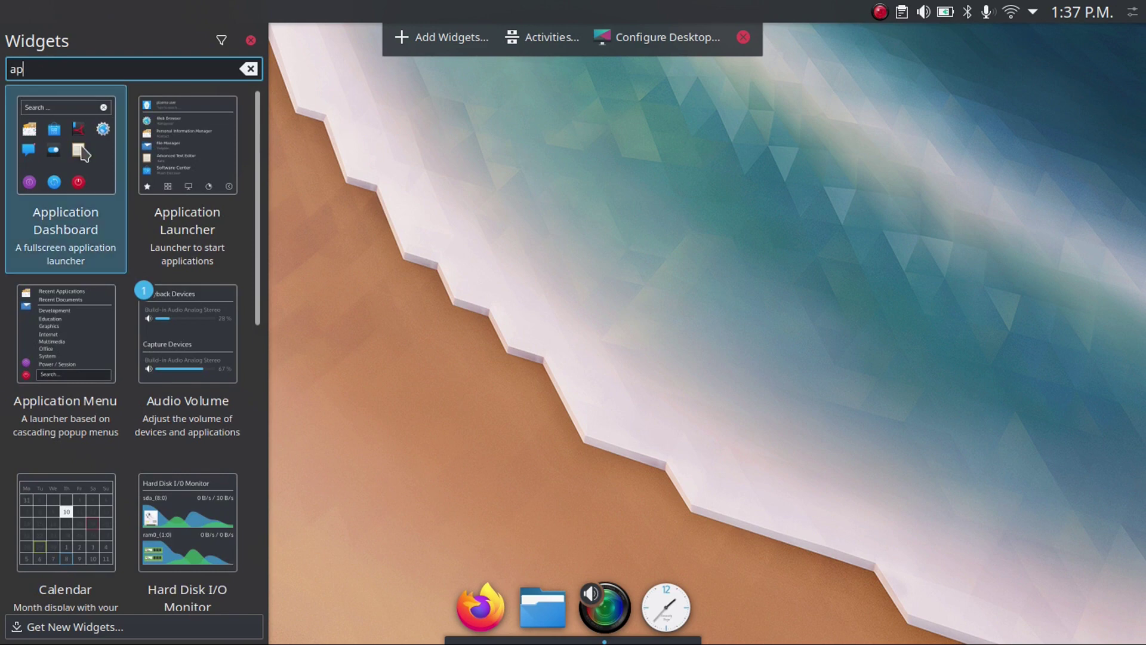
drag(66, 179, 448, 604)
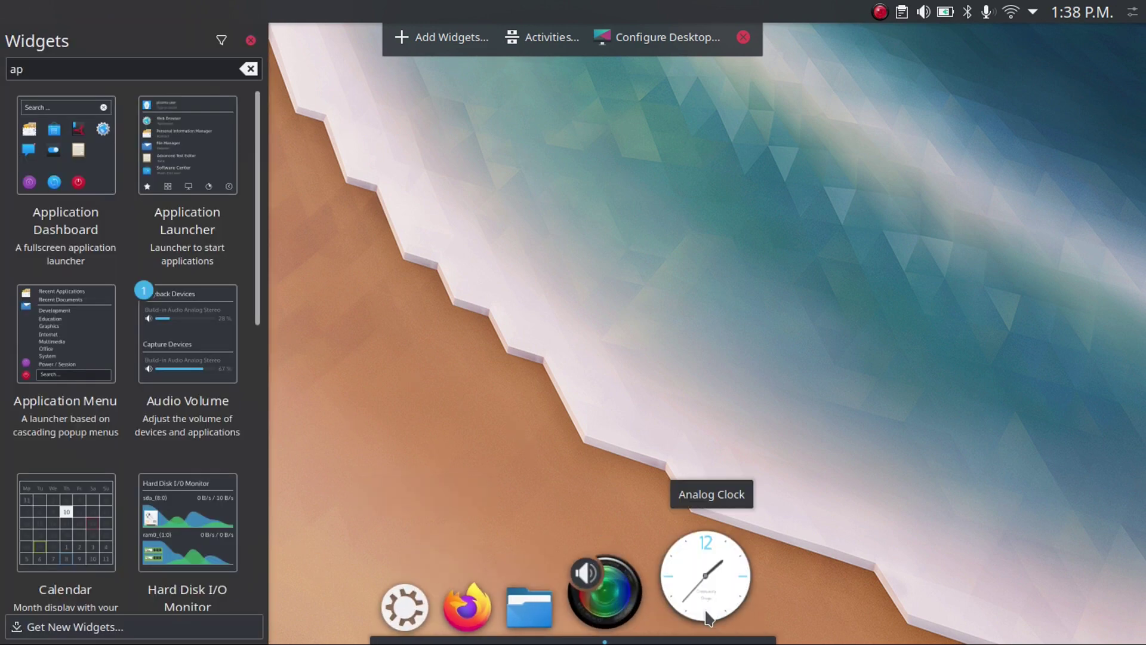
right_click(686, 589)
key(Escape)
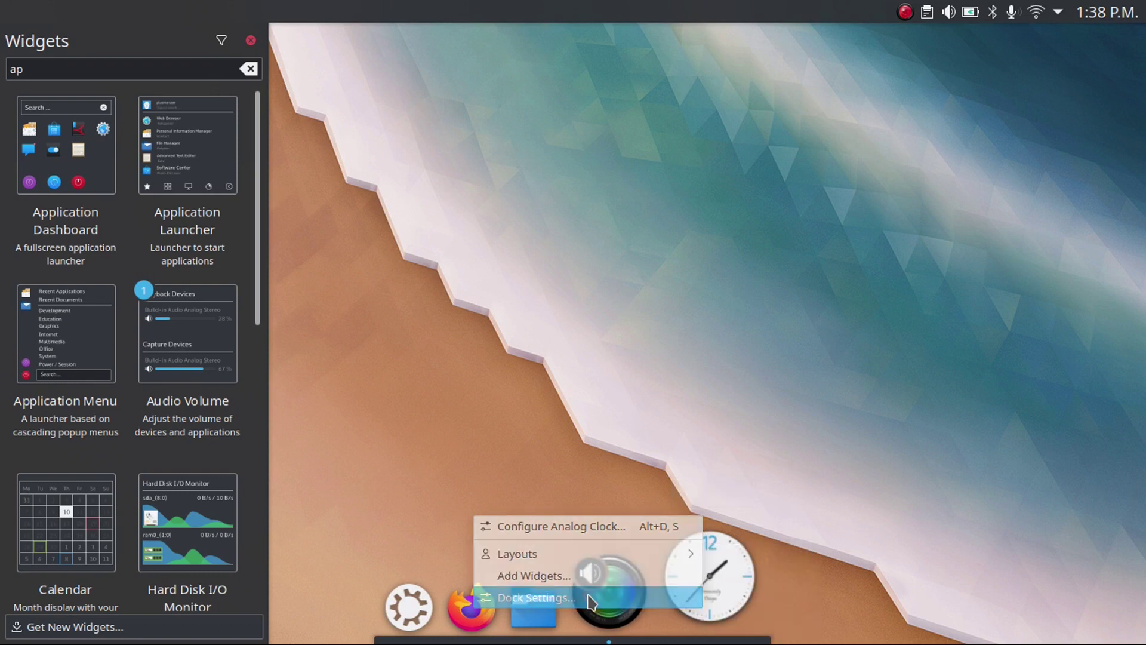
Remove the dock's Analog Clock, clear the show/hide delays and set Dodge All Windows.
right_click(692, 579)
click(636, 583)
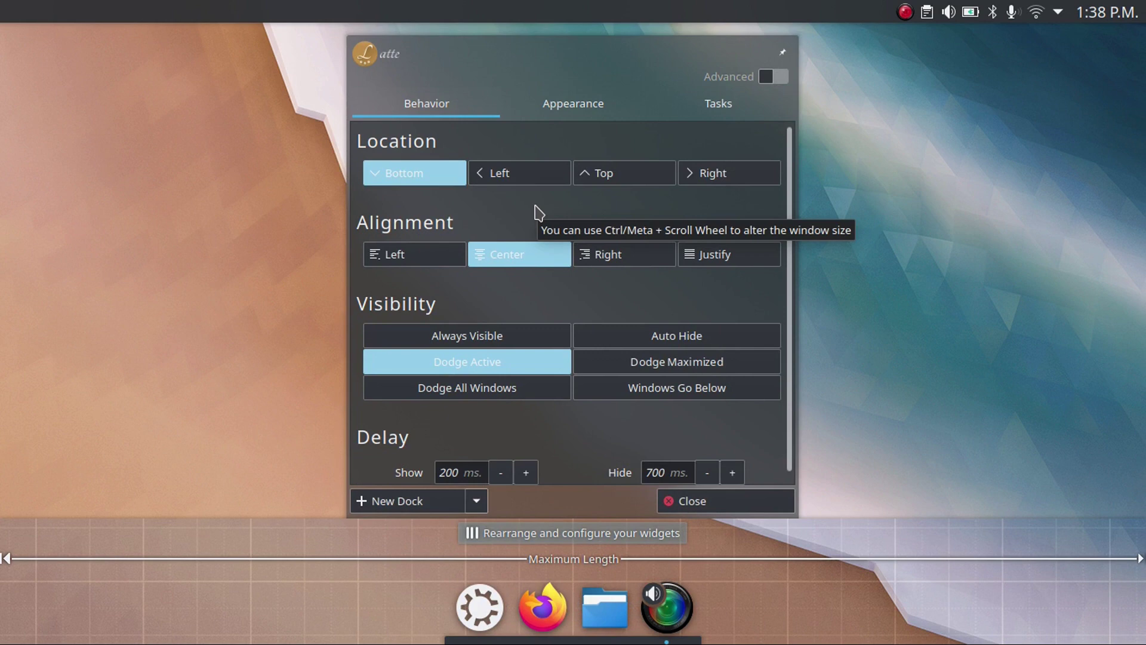
scroll(539, 215, down, 1)
click(659, 466)
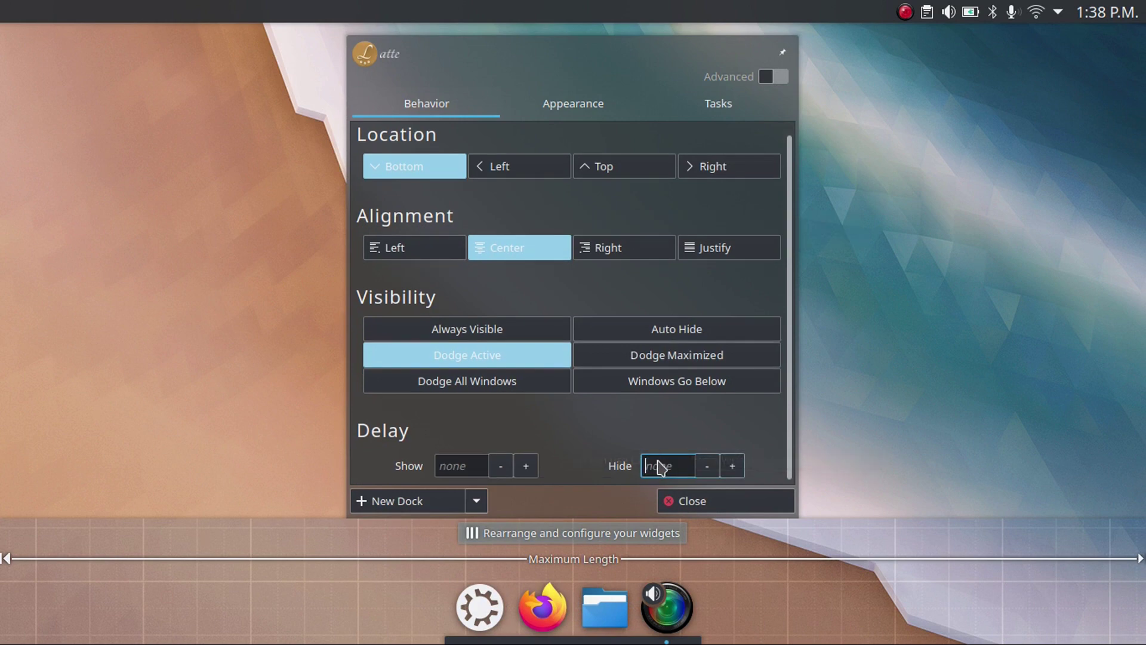
click(515, 389)
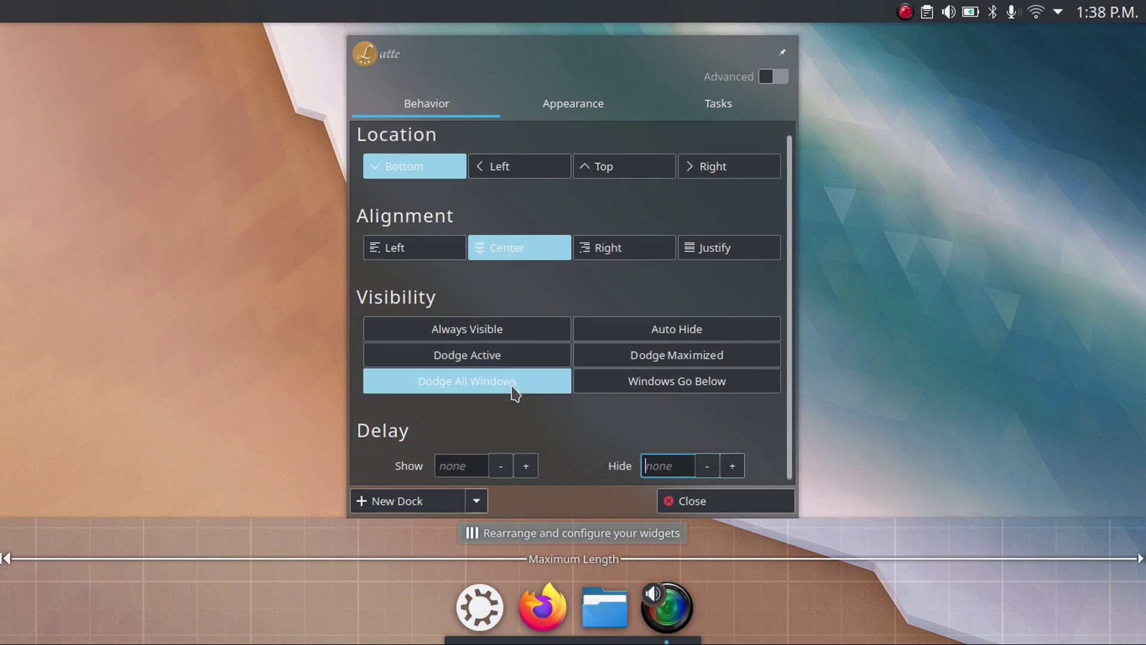
Set dock appearance to 60% hover zoom, 100% background size and 48 px icons.
click(573, 105)
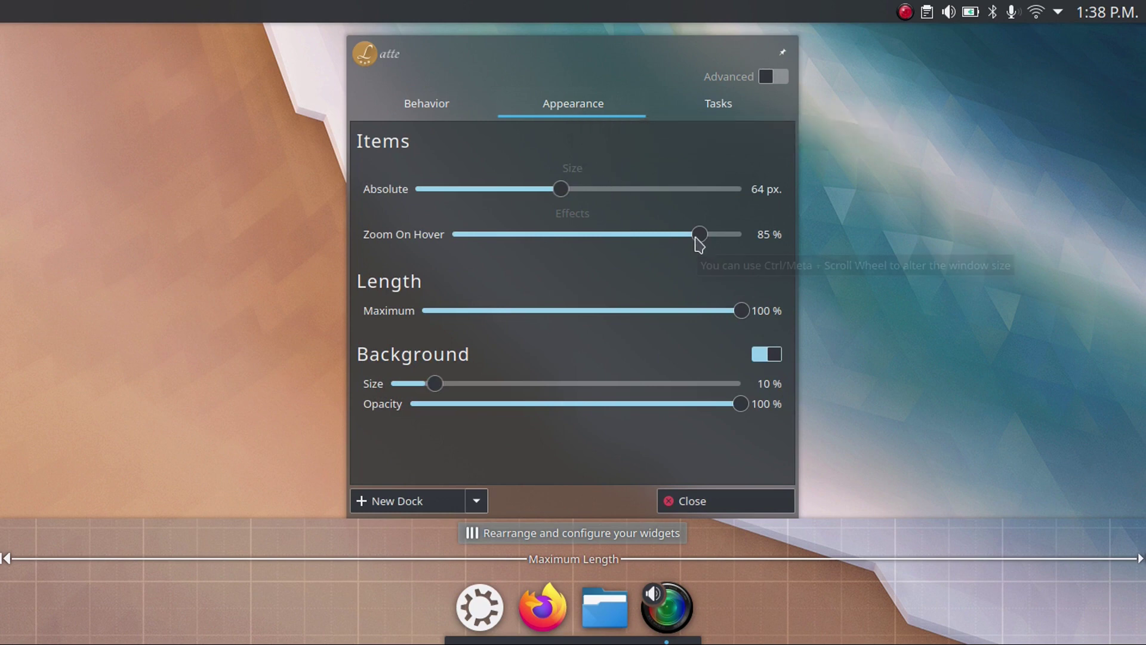
drag(697, 239, 621, 244)
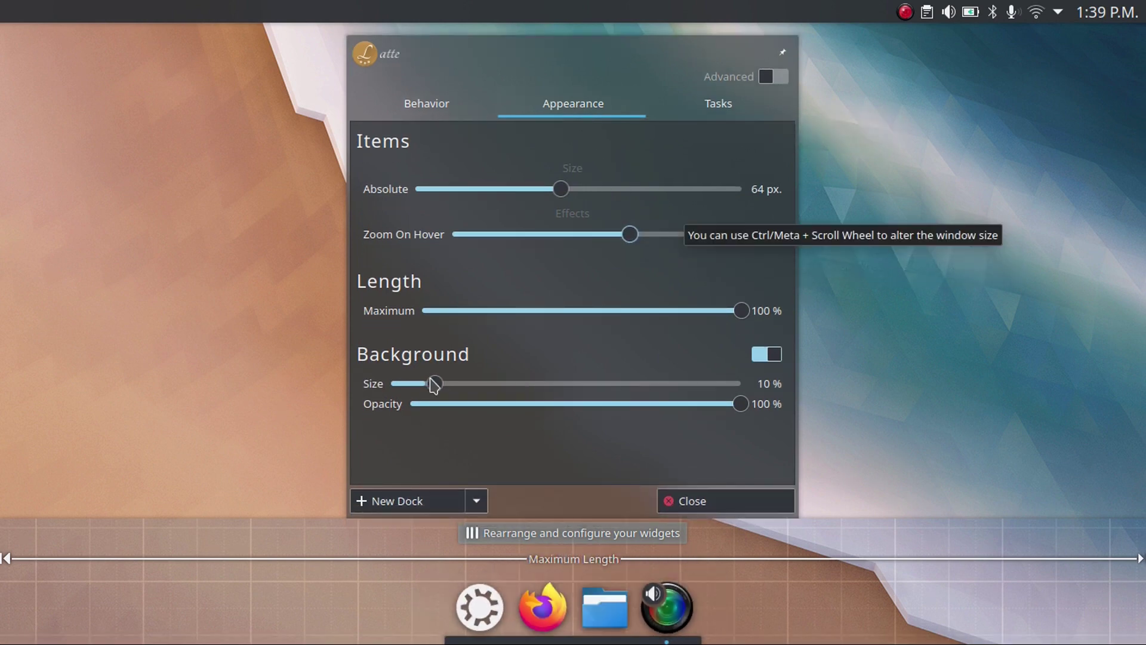
drag(435, 385, 767, 397)
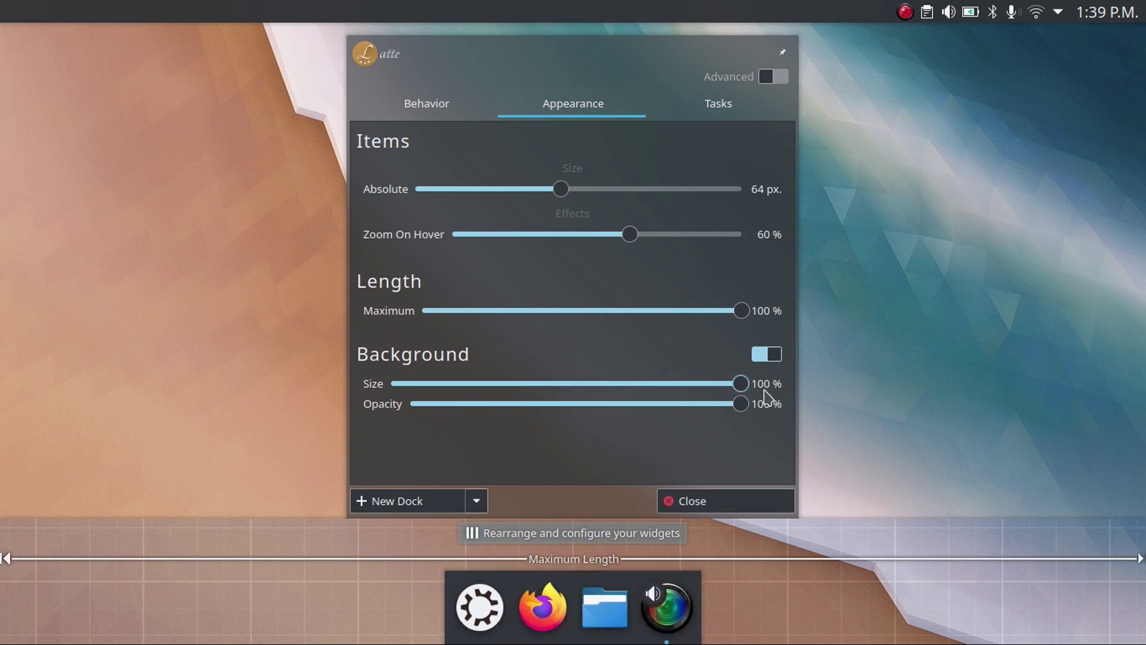
drag(559, 190, 512, 192)
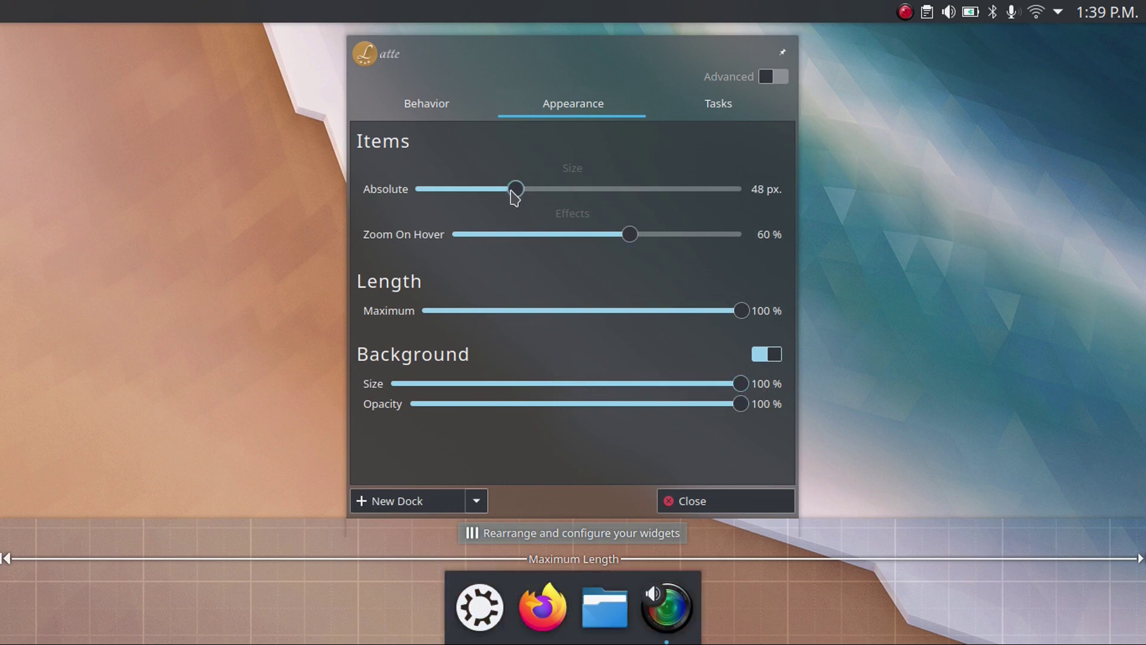
In the advanced Effects settings, use a dot as the active-app indicator.
click(772, 76)
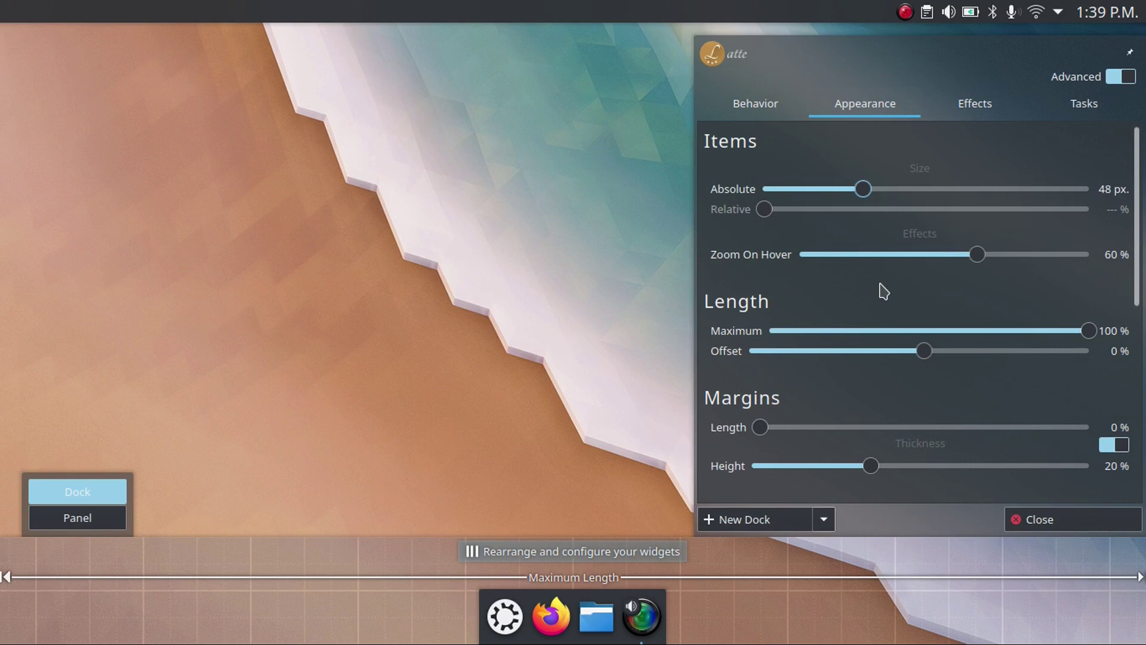
scroll(875, 387, down, 5)
click(1000, 116)
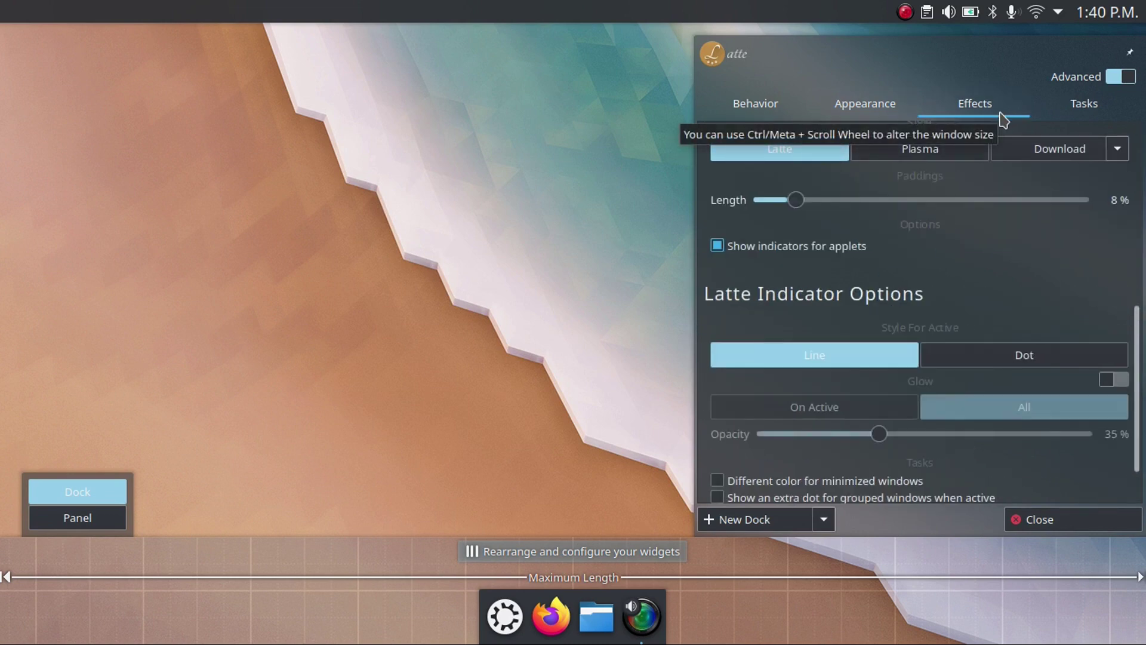
click(957, 356)
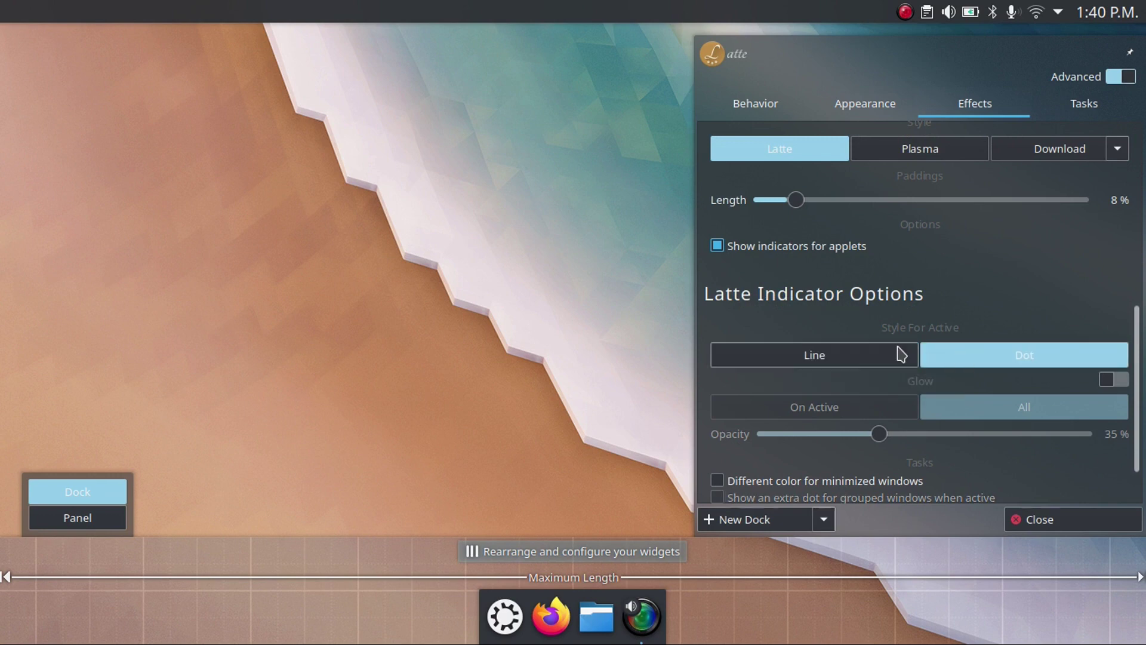
Close the dock settings and open System Settings at the Global Theme page.
click(1062, 520)
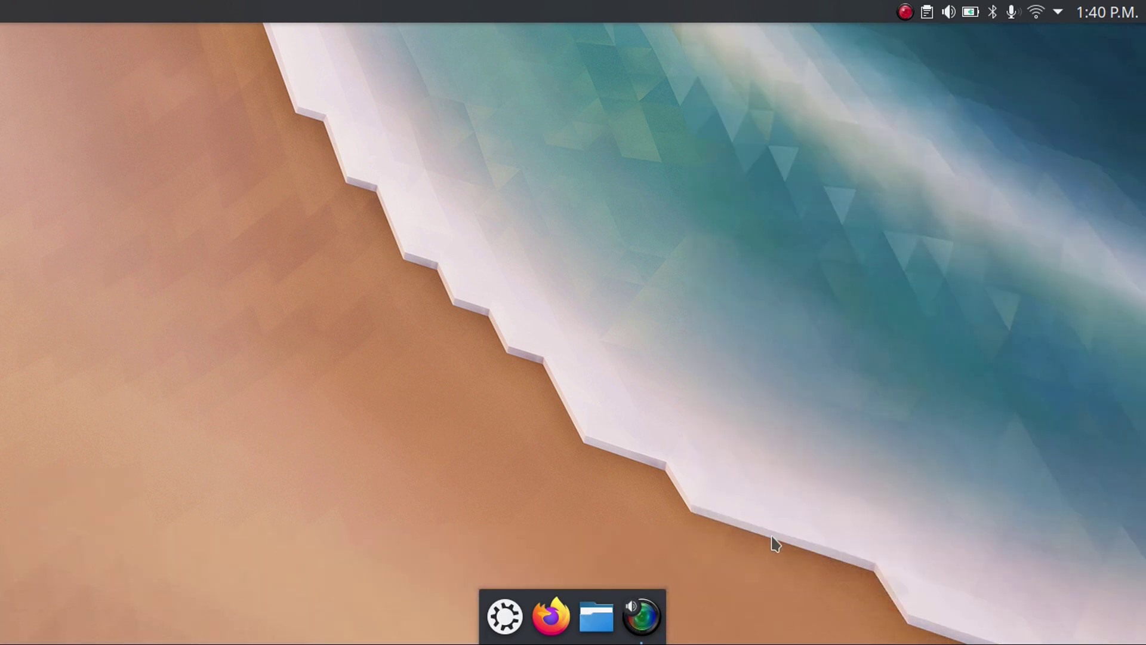
click(499, 611)
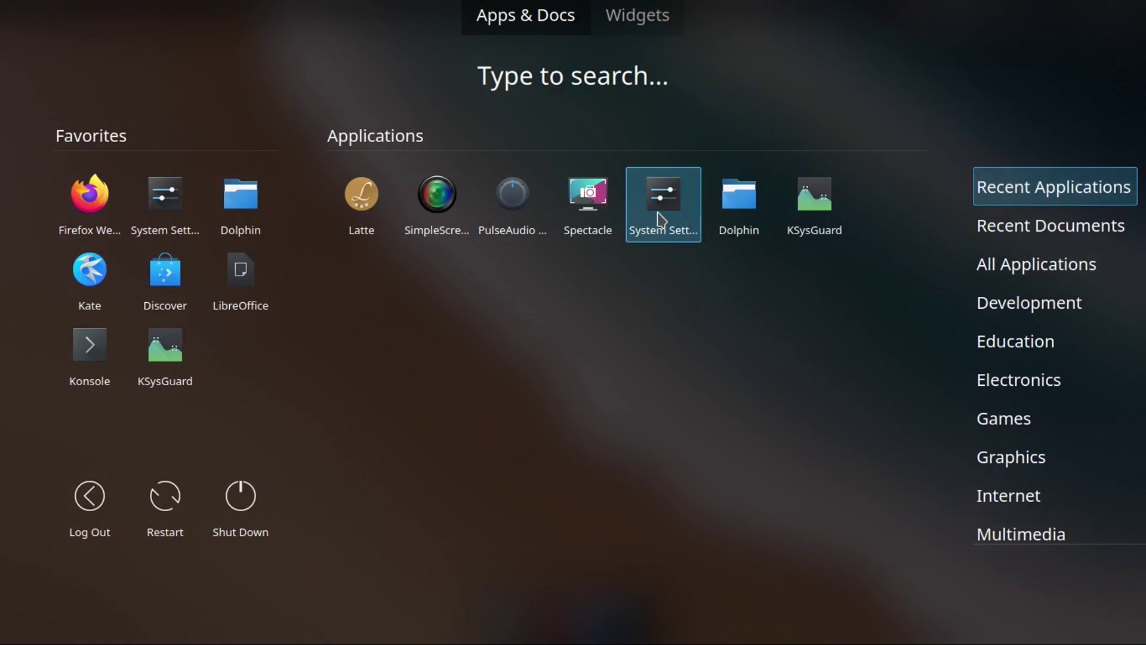
click(662, 216)
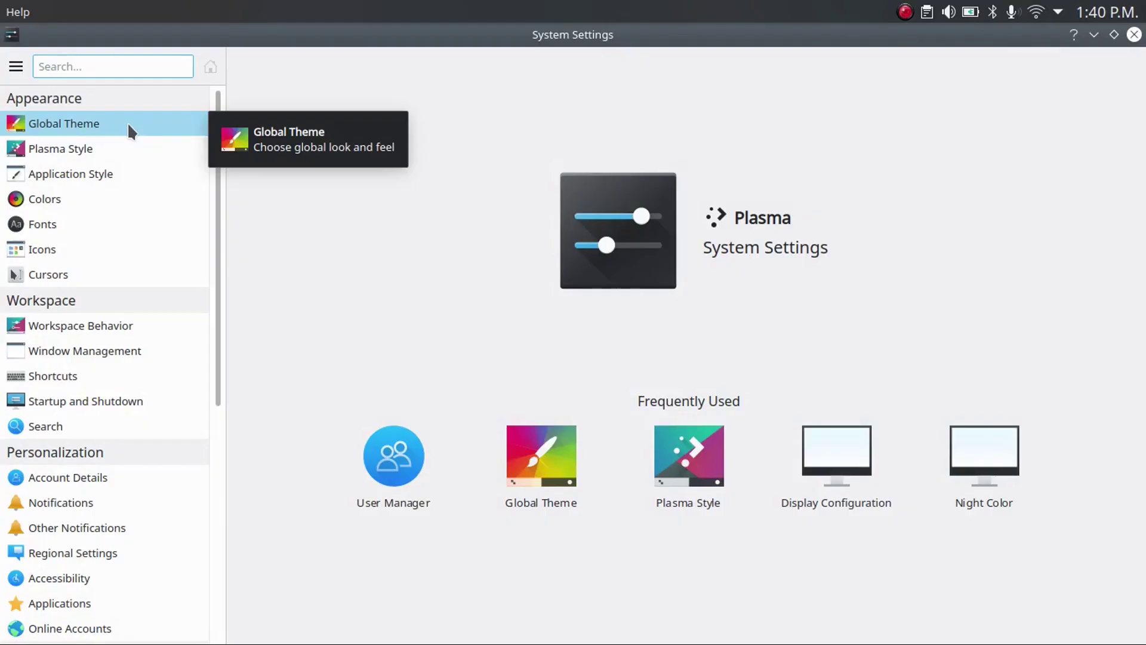
click(129, 123)
Search the theme store for 'materia', install Materia Manjaro Dark and apply it.
click(1030, 578)
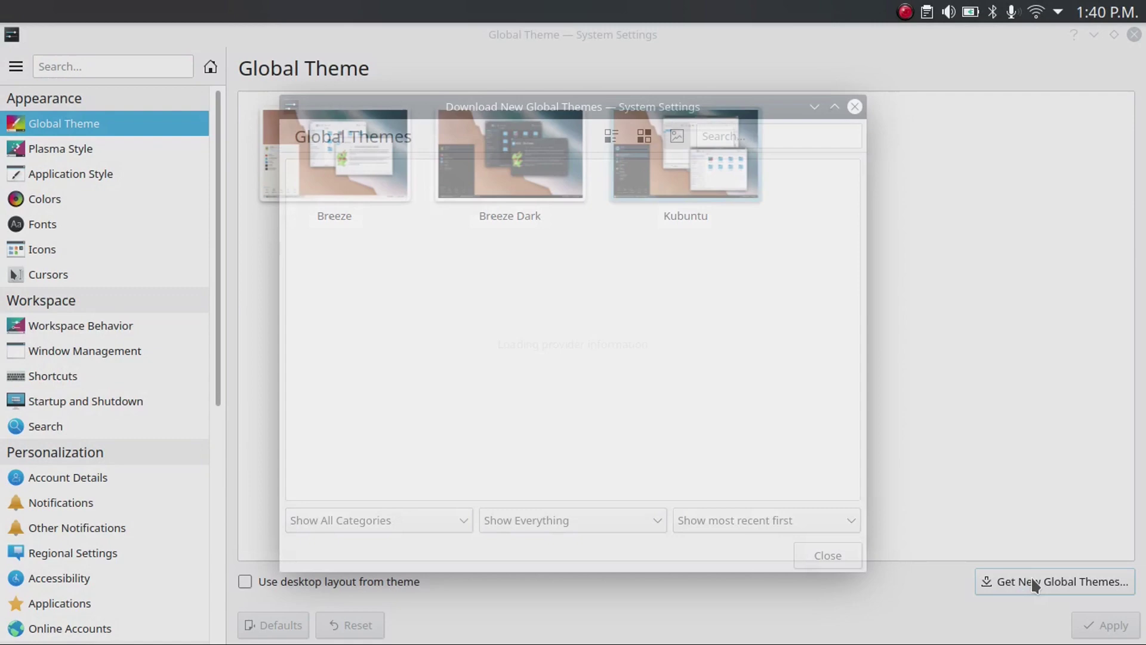
click(747, 138)
text(matr)
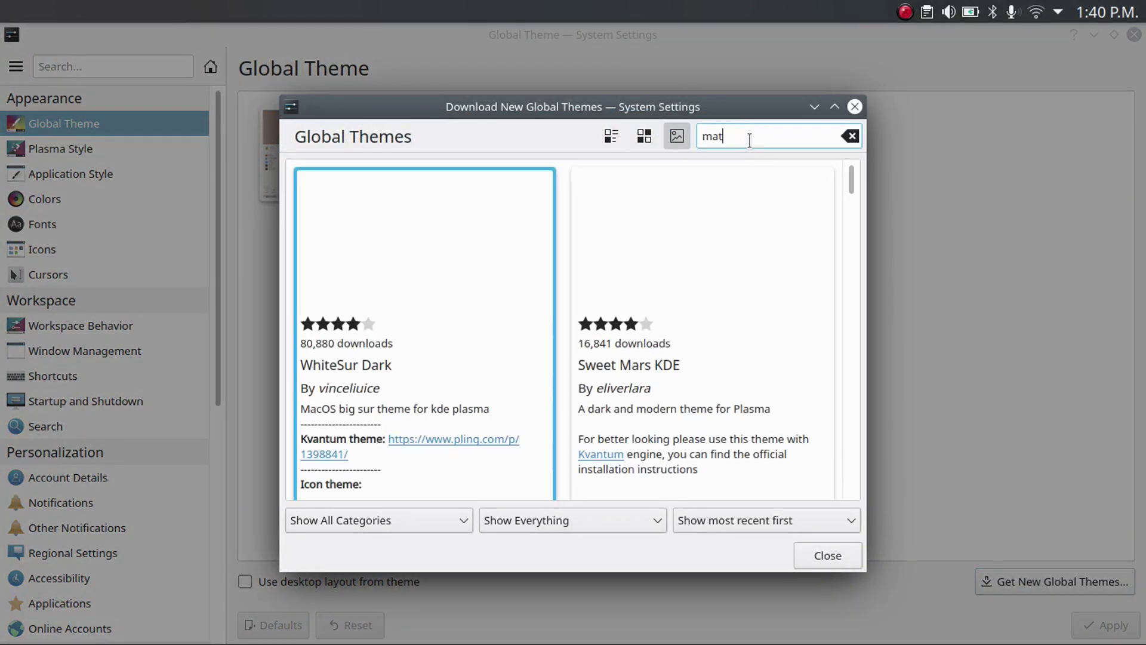
key(BackSpace)
text(eria)
scroll(675, 272, down, 2)
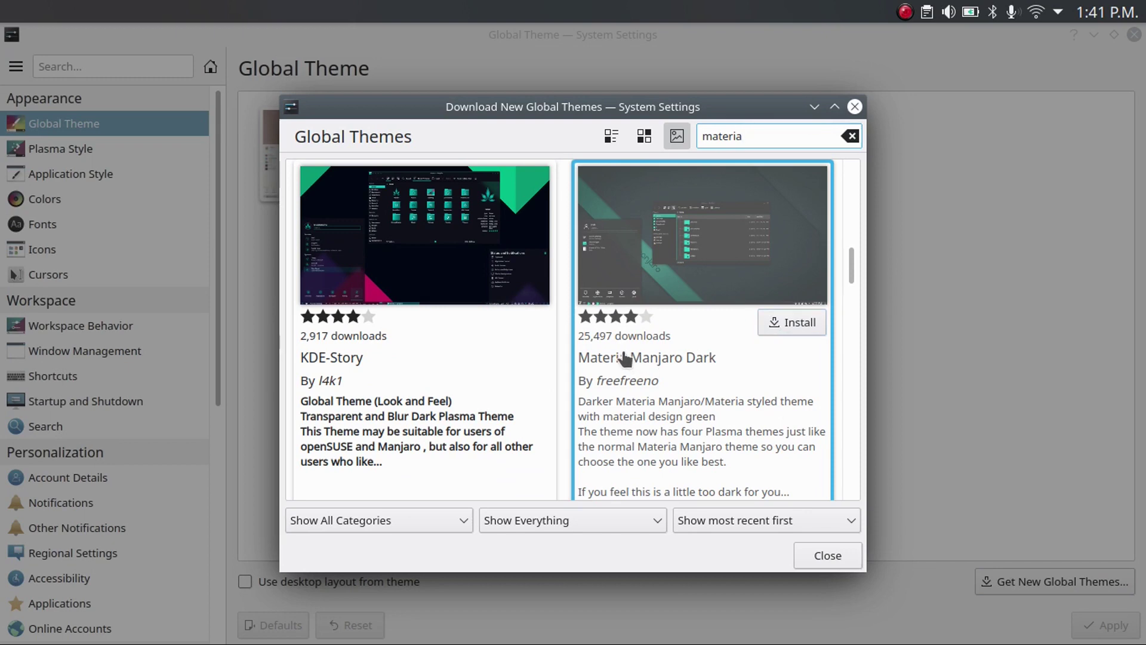
click(798, 328)
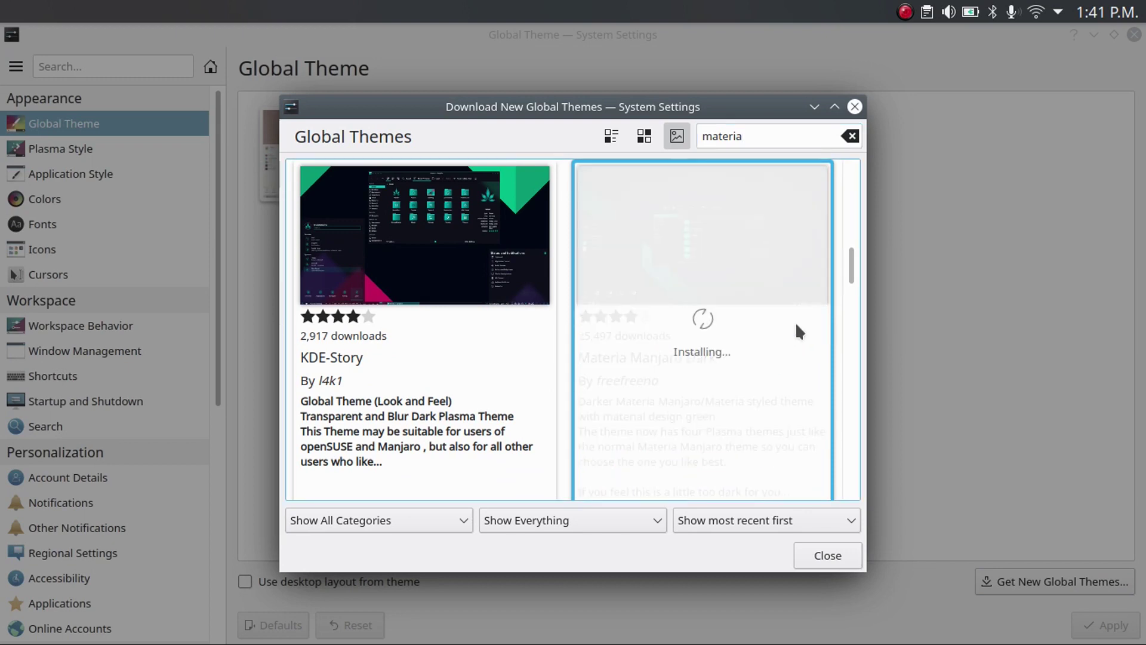
click(806, 556)
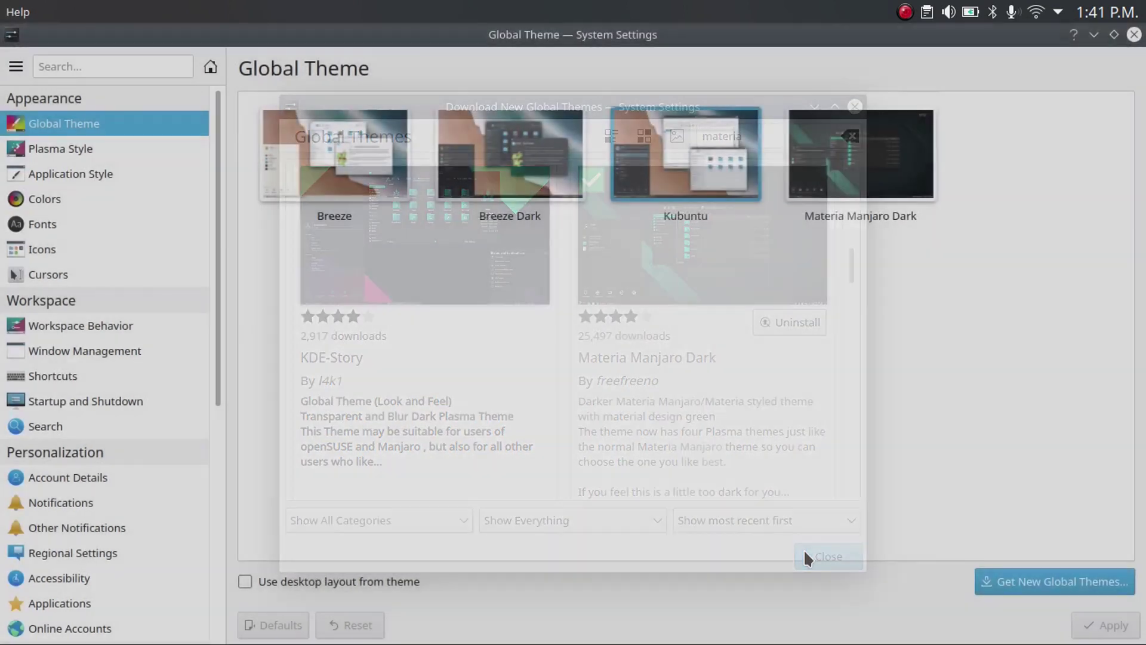
click(1092, 626)
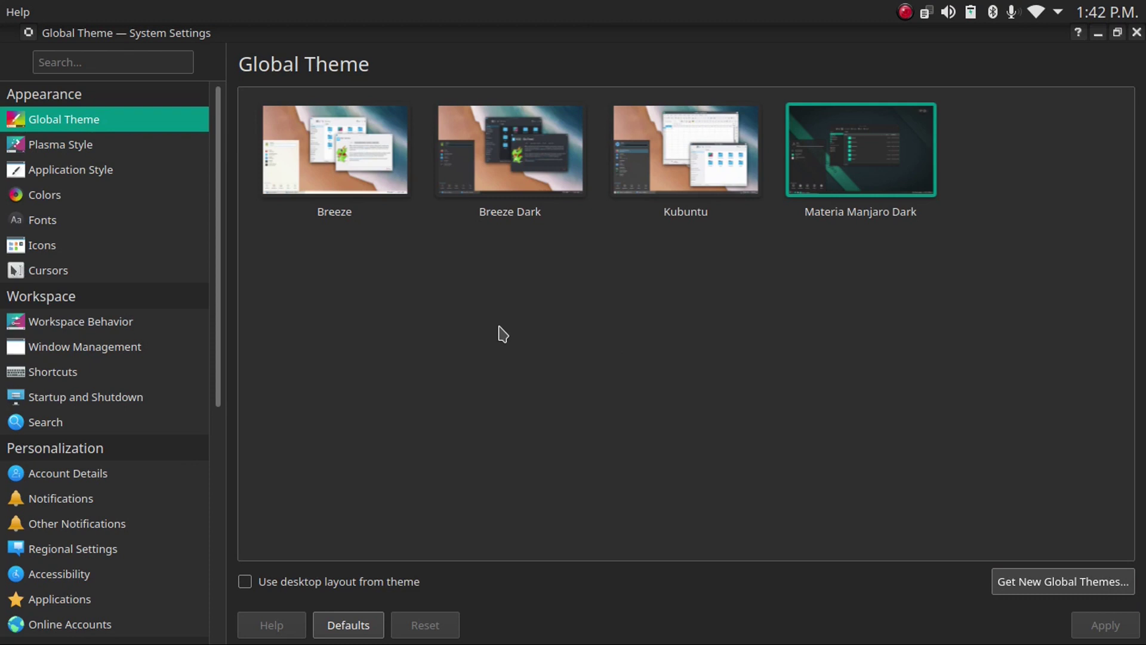
Apply Oxygen as the application widget style in place of Breeze.
click(166, 171)
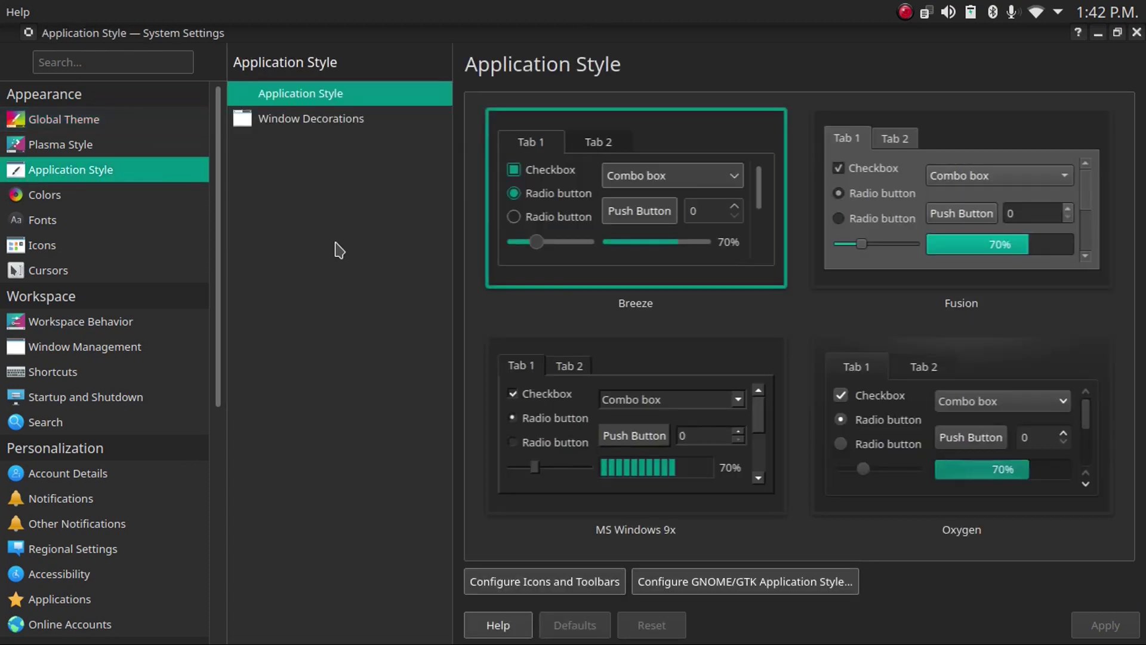
click(886, 398)
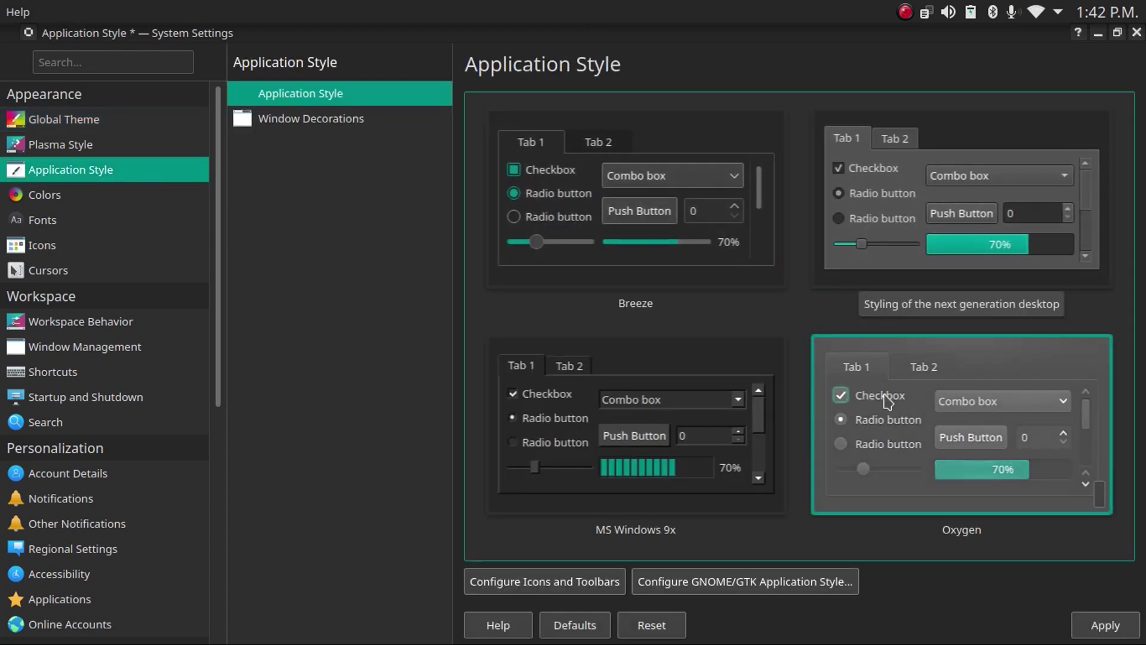
click(1104, 625)
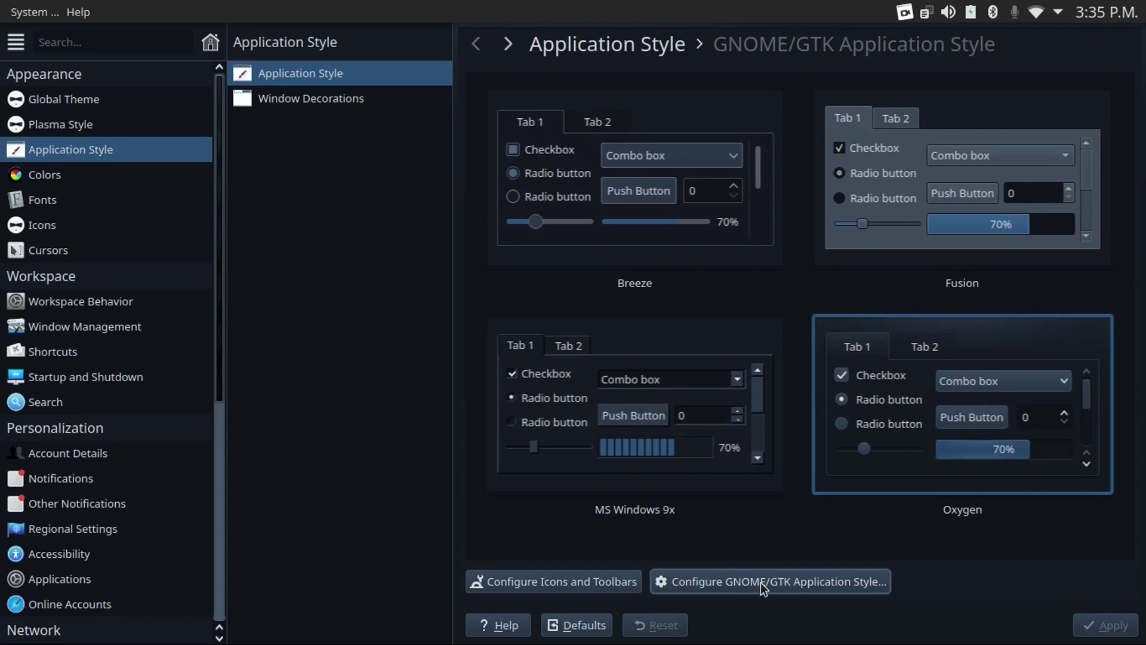
Search the GTK3 theme store for 'juno' and install its Juno-ocean variant.
click(763, 584)
click(899, 566)
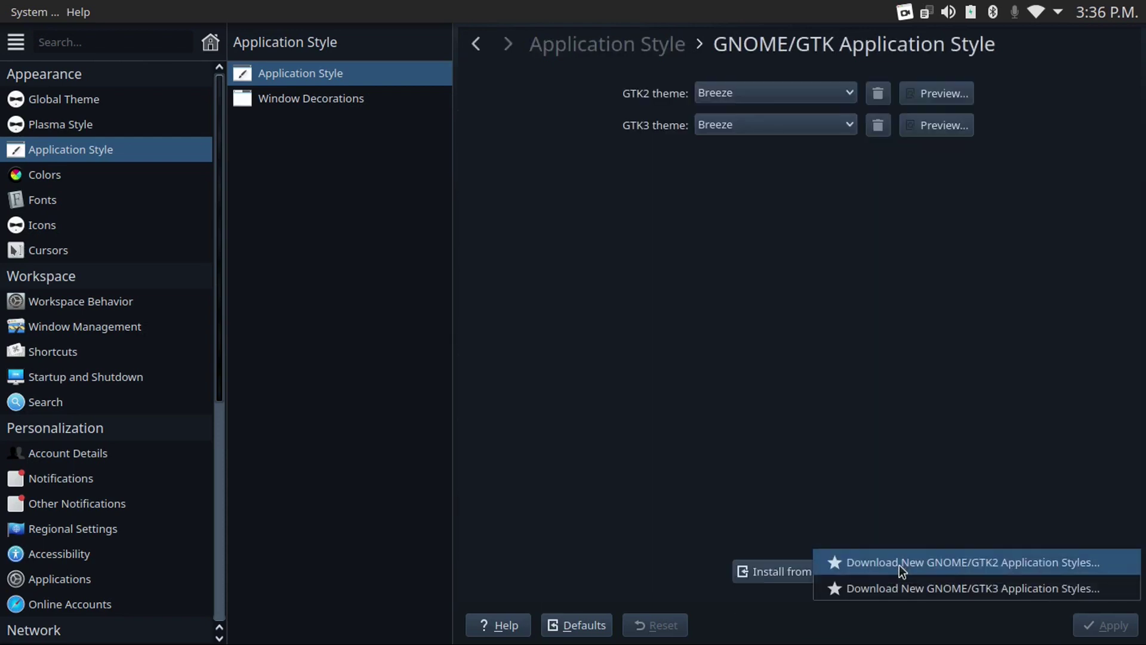
click(909, 588)
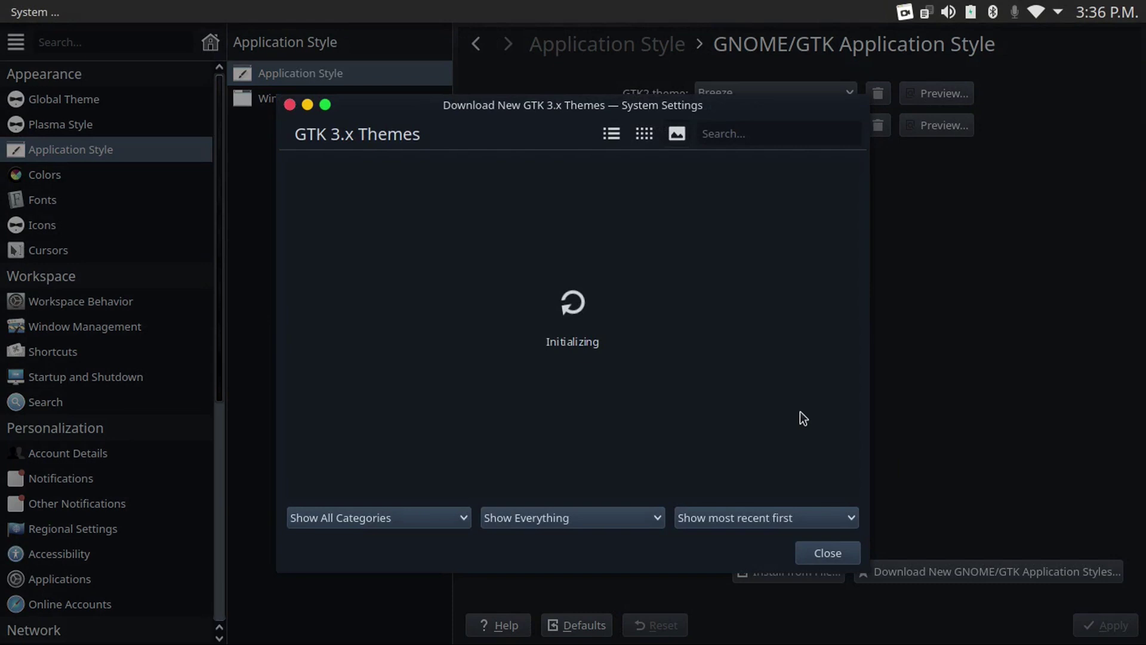
click(756, 135)
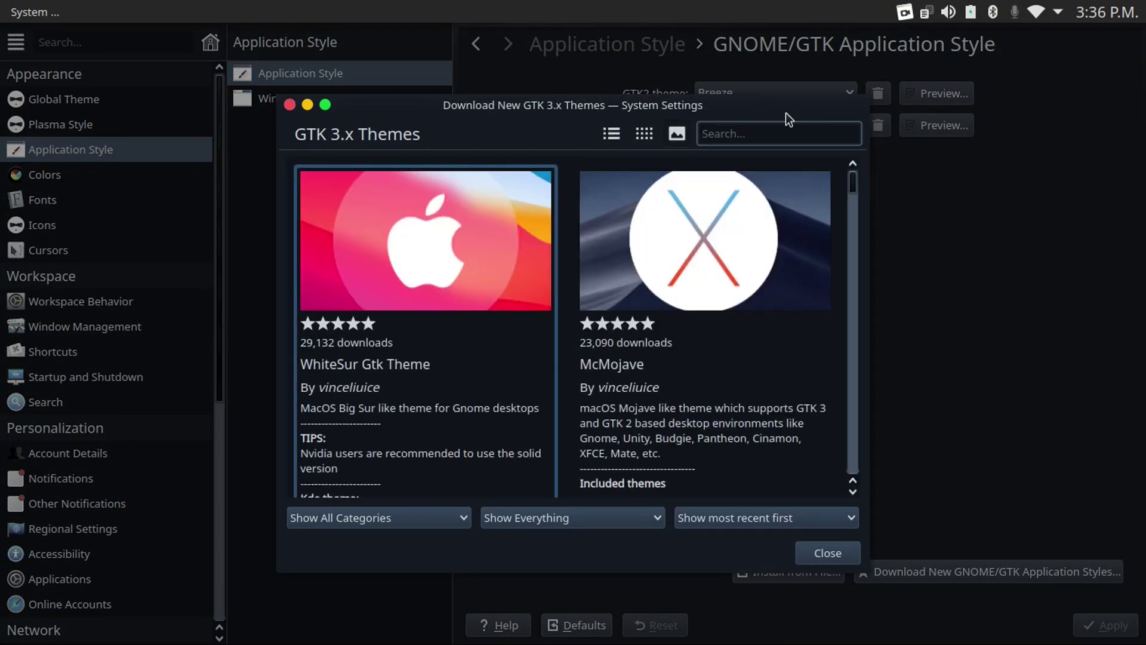
text(juno)
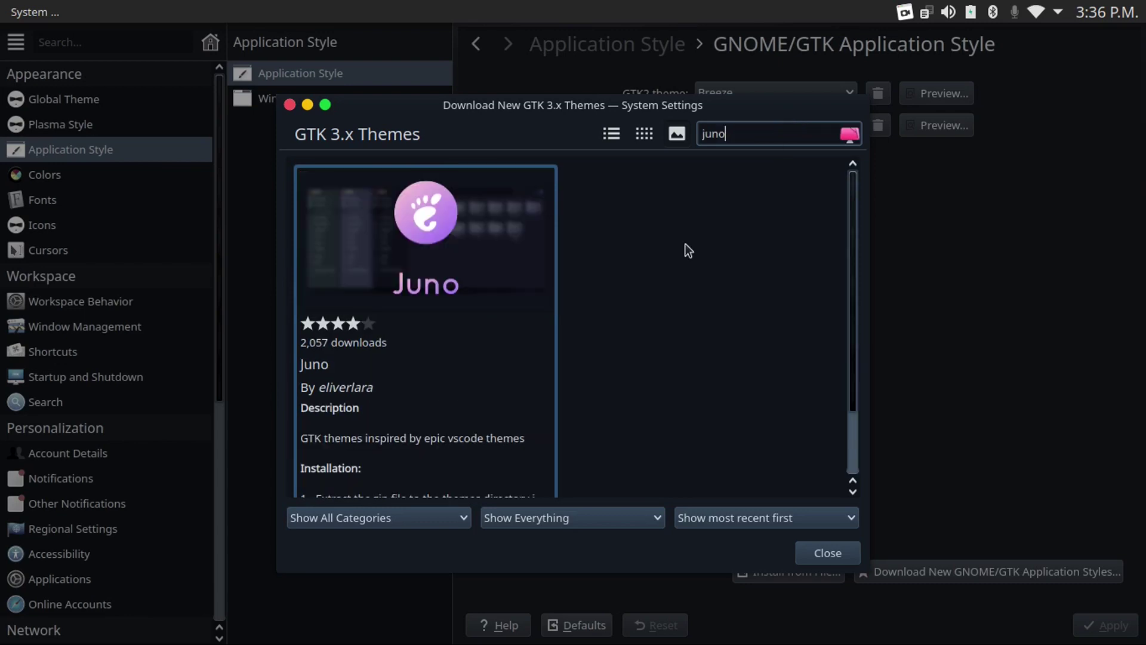
click(520, 327)
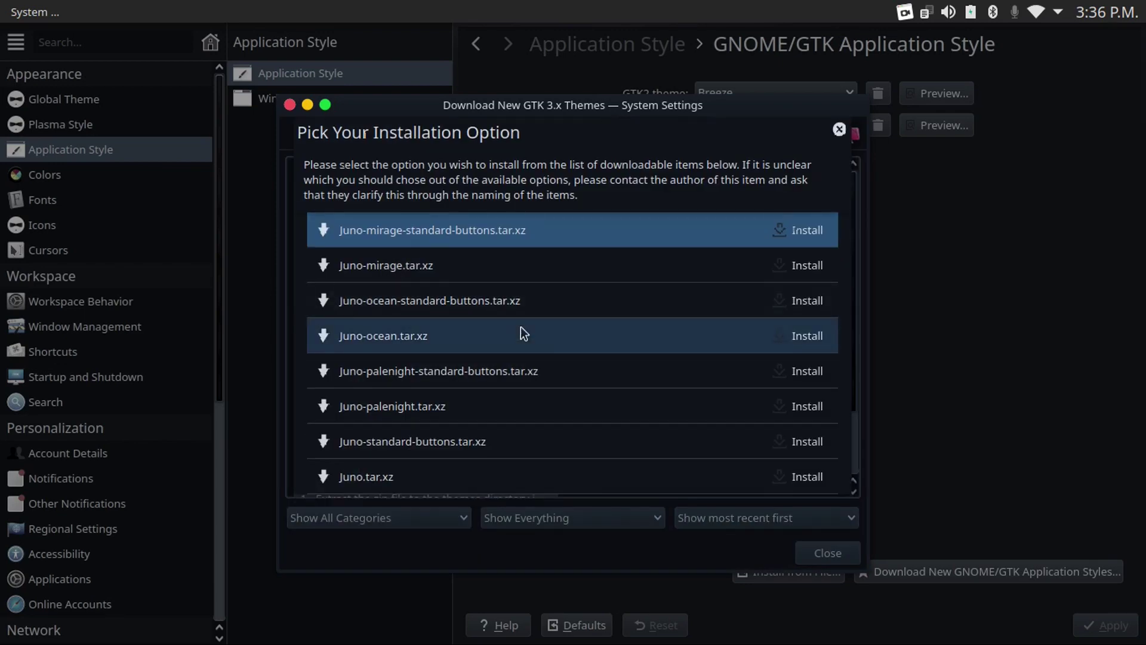
click(799, 336)
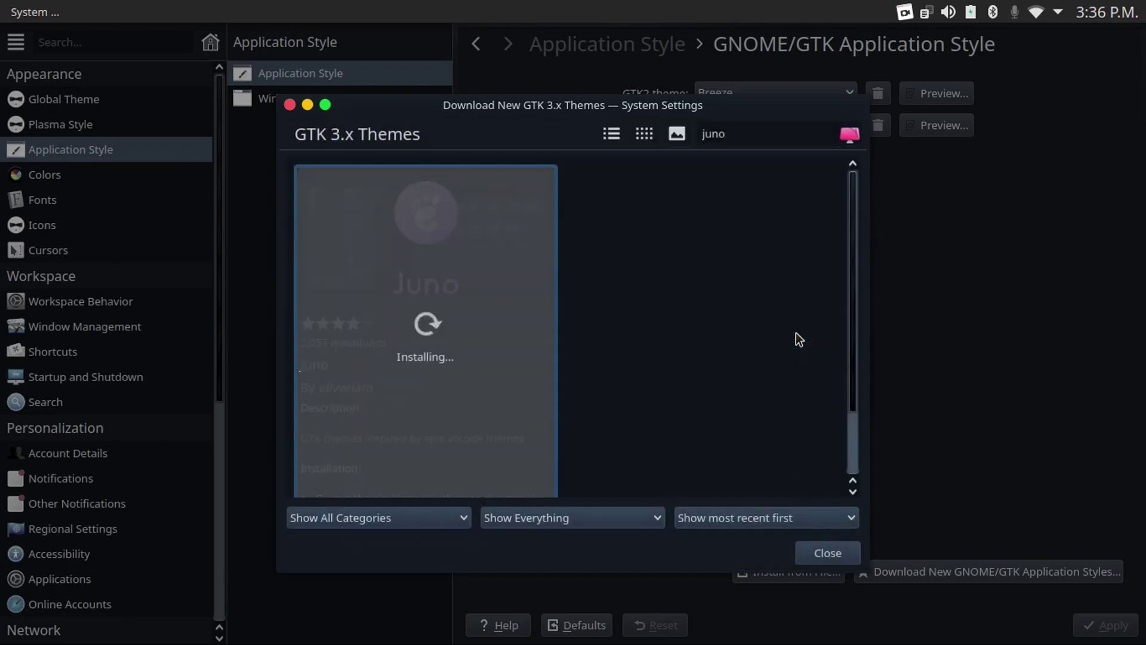
Choose Juno-ocean in both the GTK2 and GTK3 theme dropdowns.
click(829, 553)
click(794, 92)
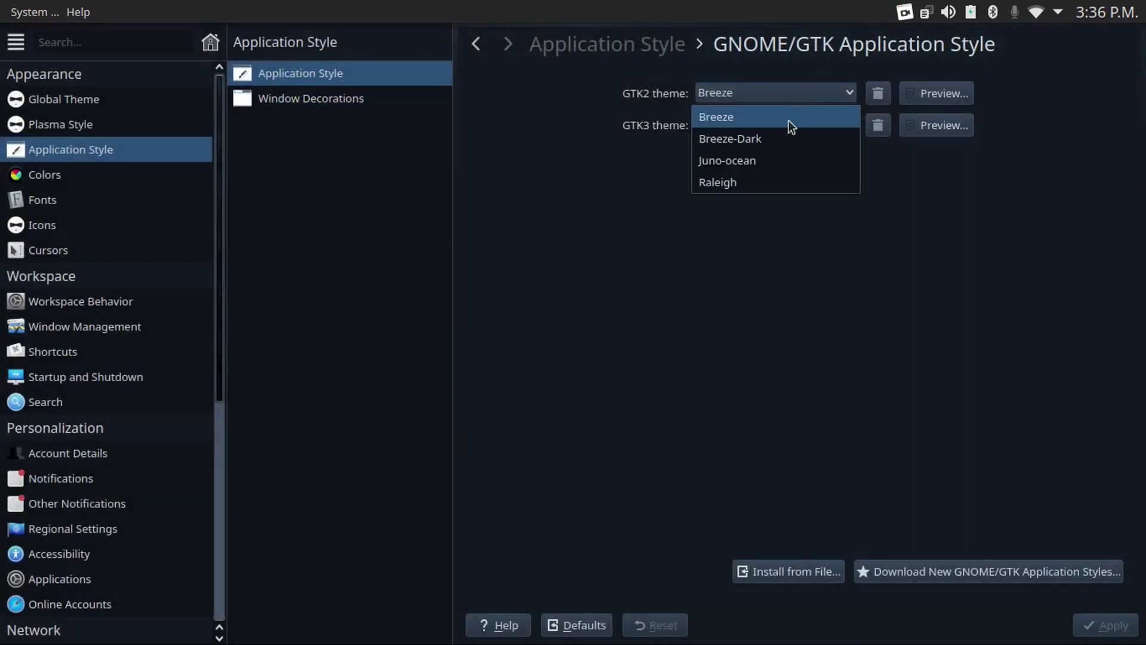
click(768, 163)
click(759, 126)
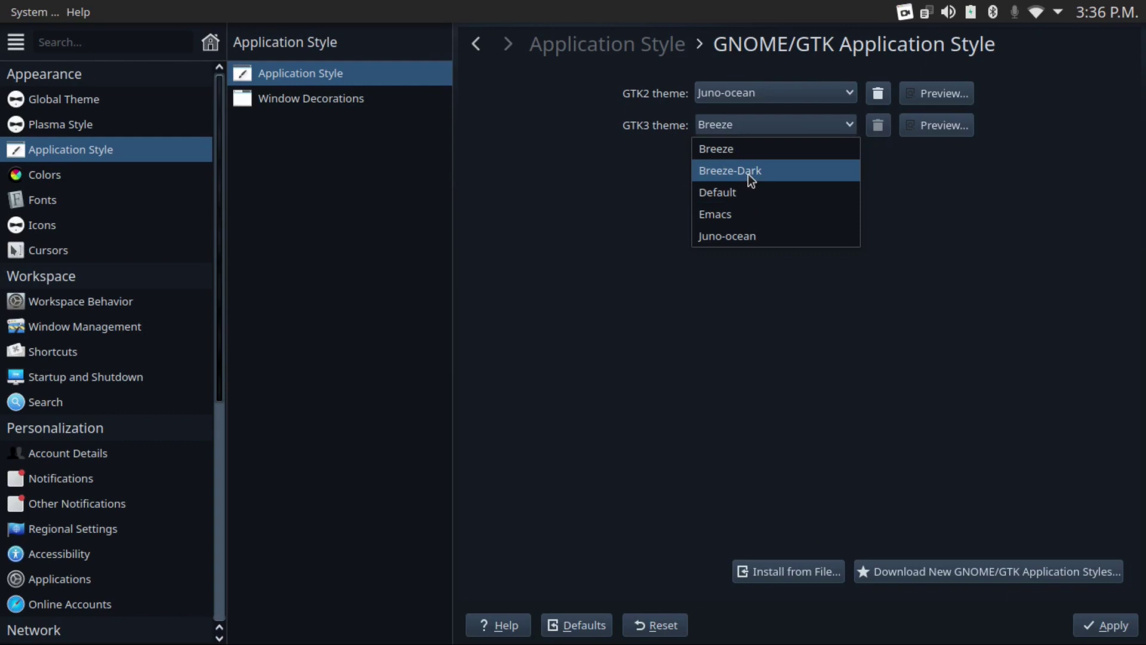
click(747, 232)
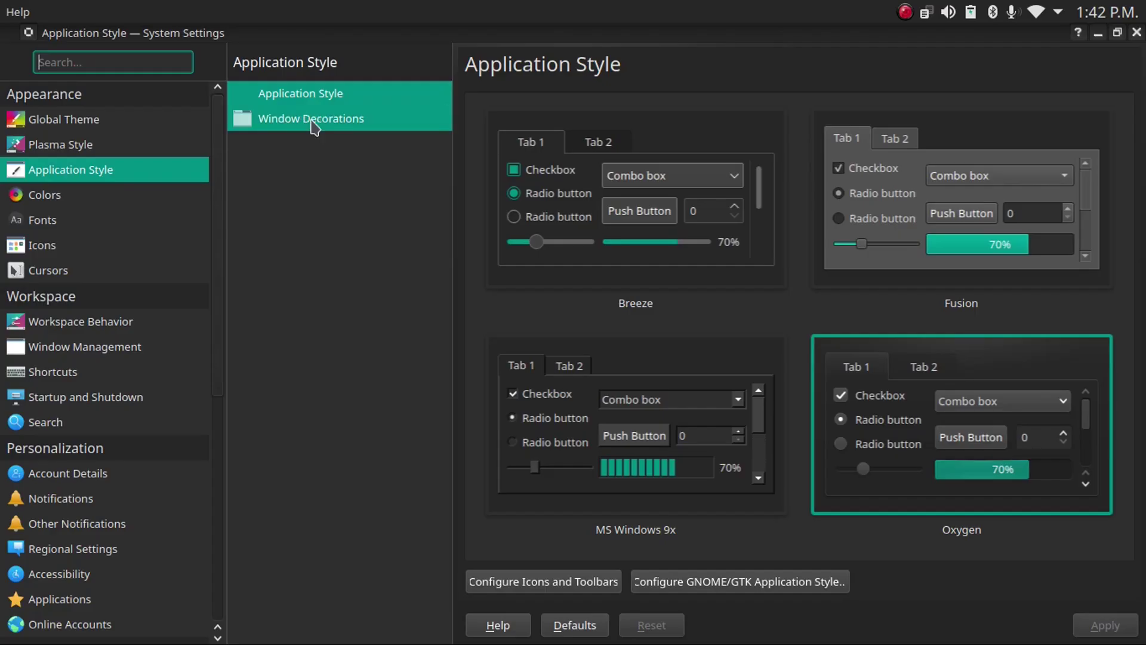
On the Window Decorations page, select the Sierra Breeze tile from the theme grid.
click(312, 122)
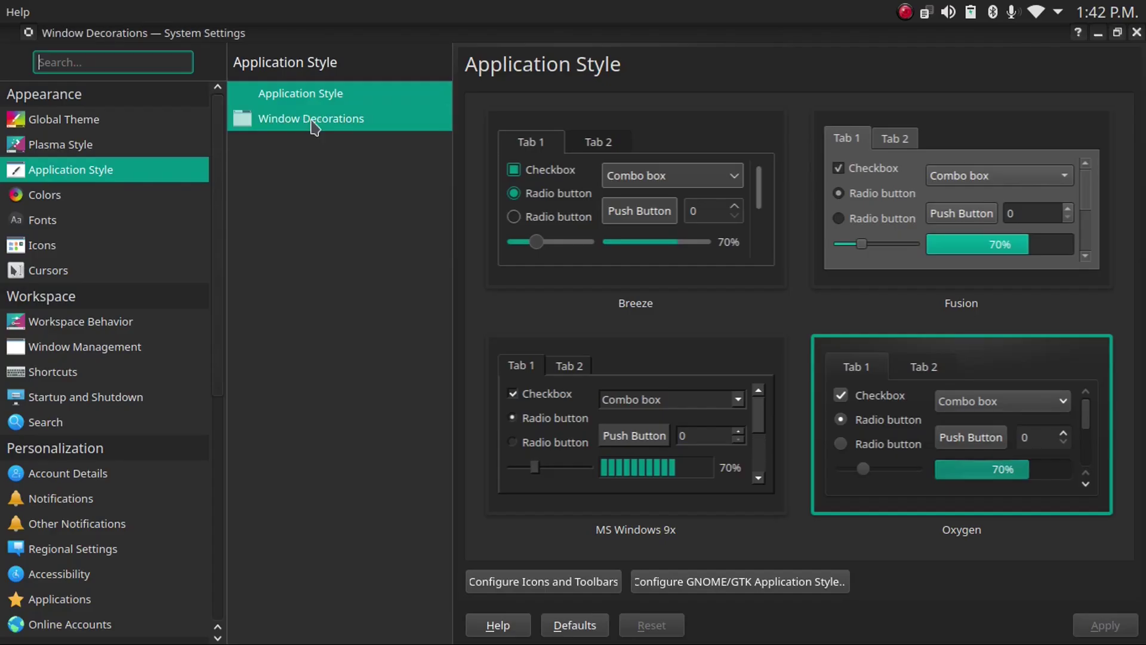
key(Down)
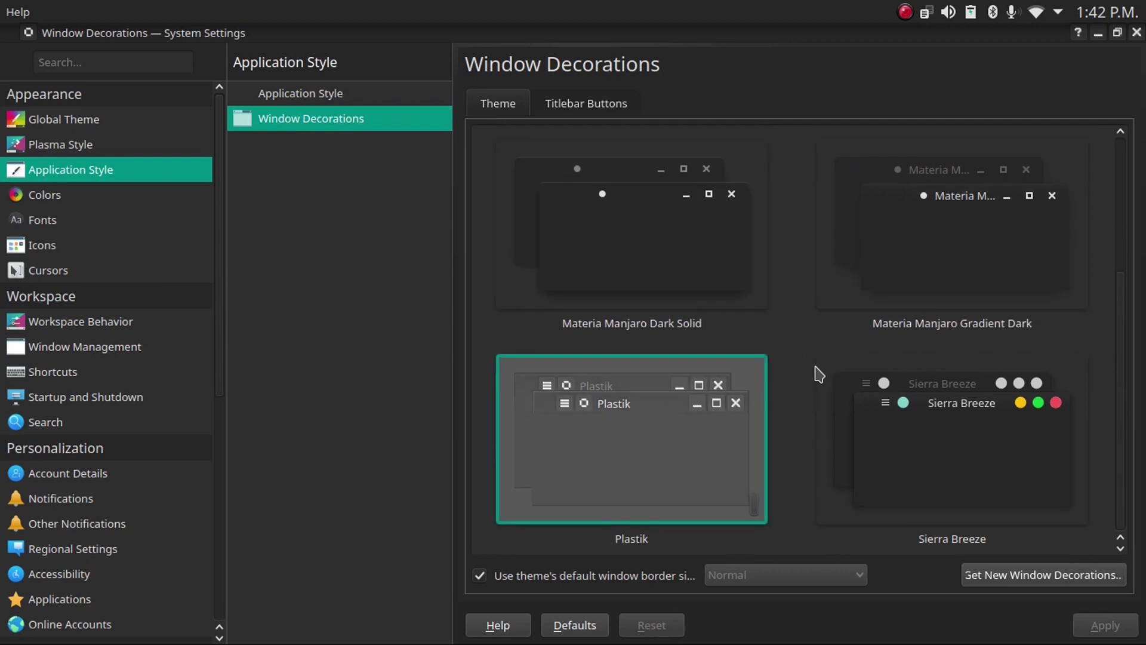
click(932, 455)
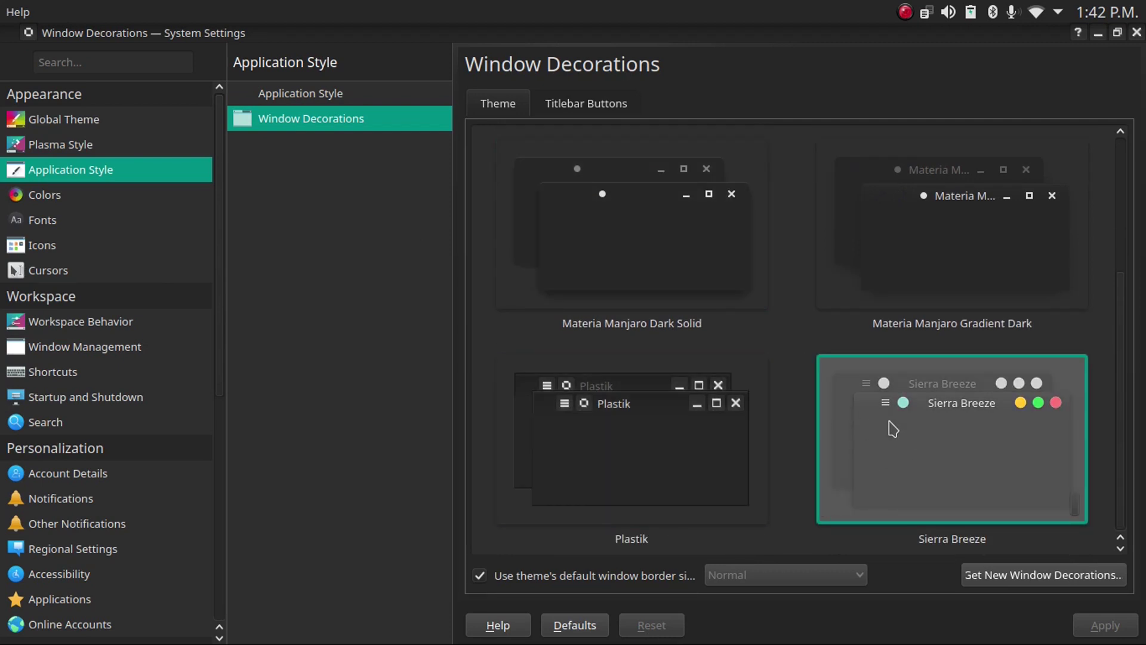
key(Left)
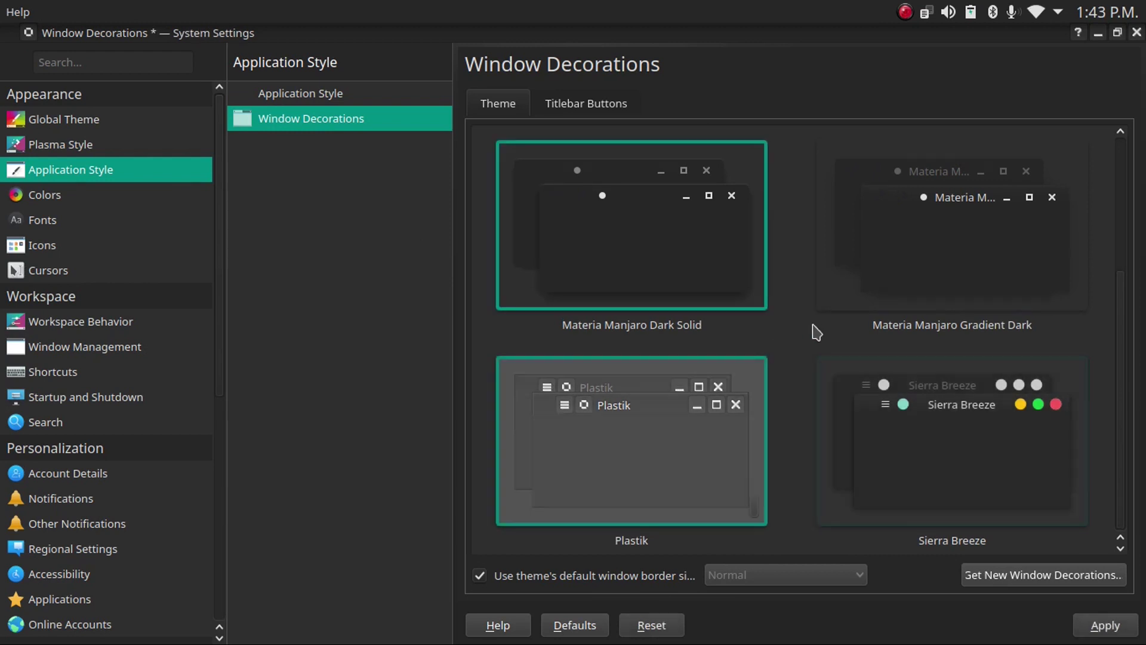
key(Up)
click(876, 418)
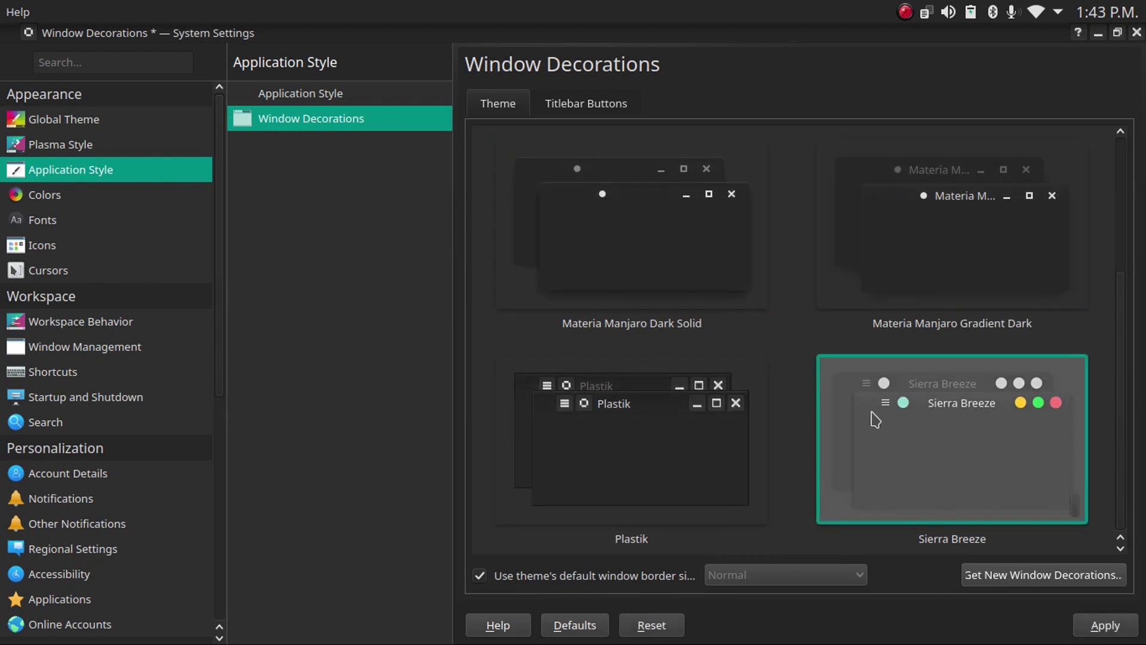
Apply Sierra Breeze and remove the Menu, On all desktops and Context help title-bar buttons.
click(1105, 625)
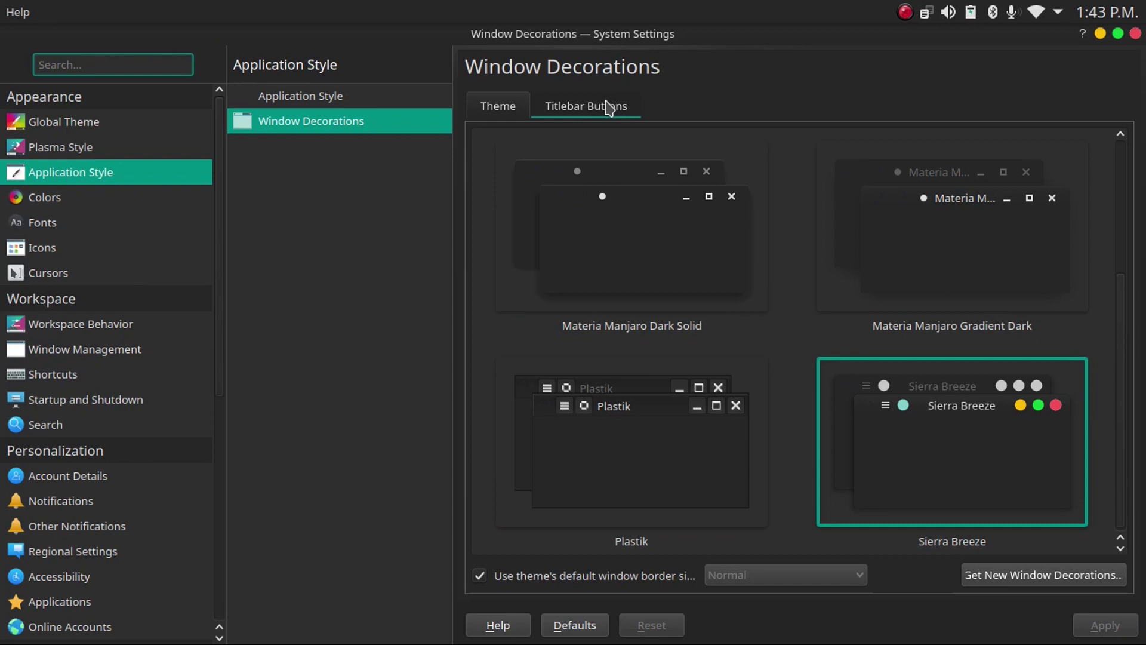
click(607, 107)
drag(499, 144, 639, 277)
drag(524, 148, 597, 251)
drag(1015, 149, 972, 272)
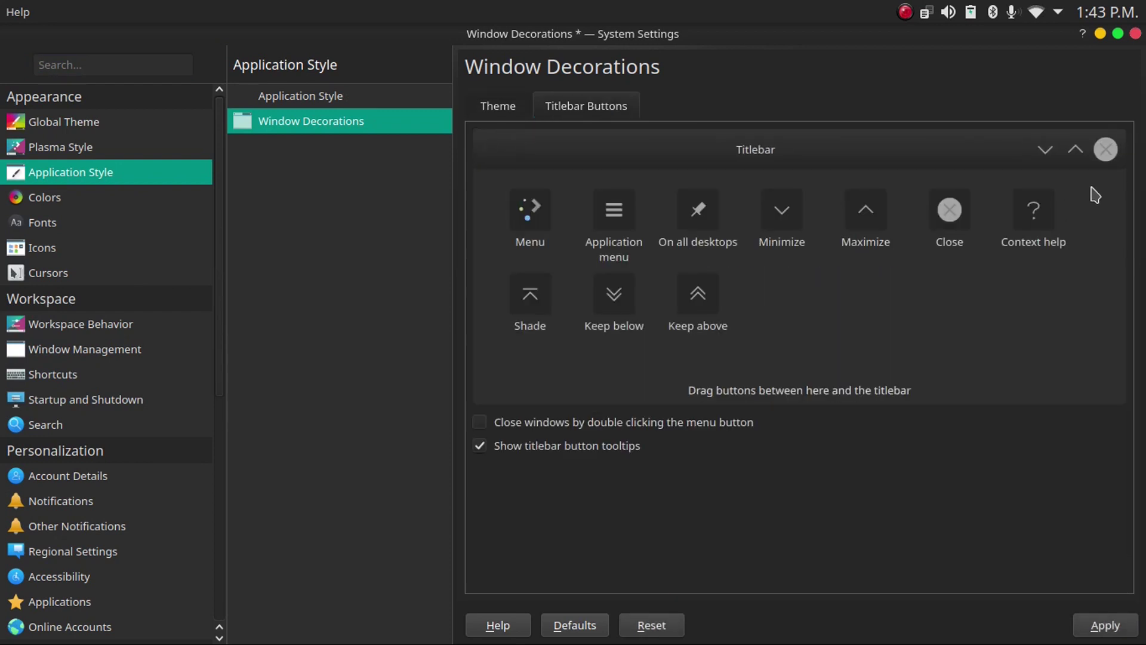
Move close, minimise and maximise to the title bar's left end and apply the layout.
drag(1112, 150, 556, 149)
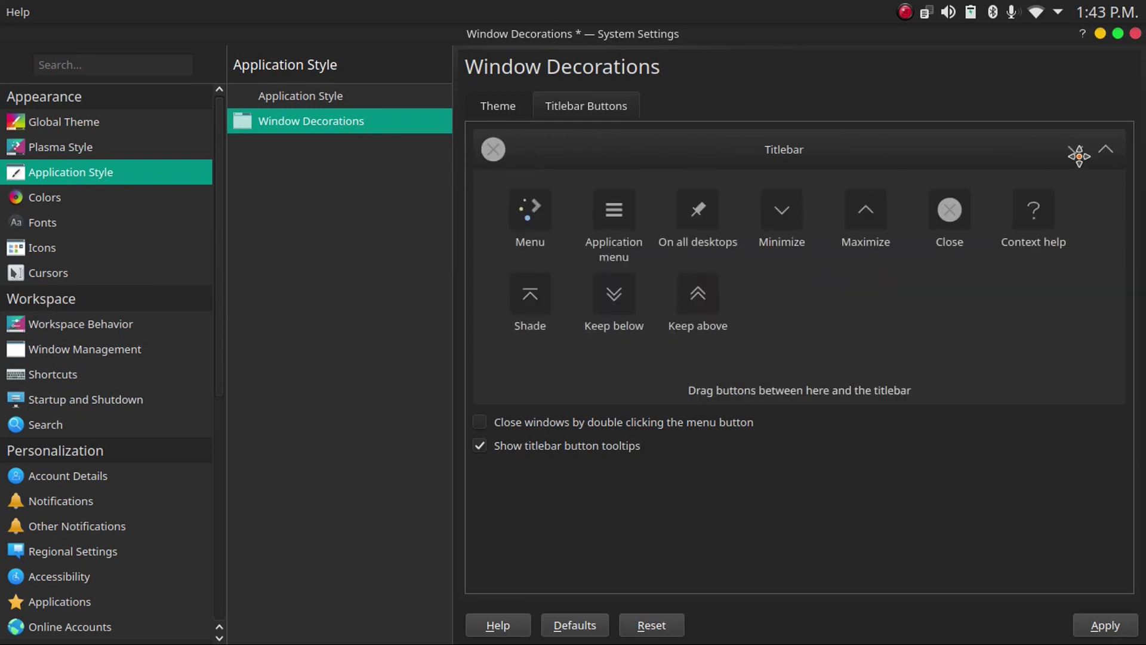
drag(1085, 152, 529, 149)
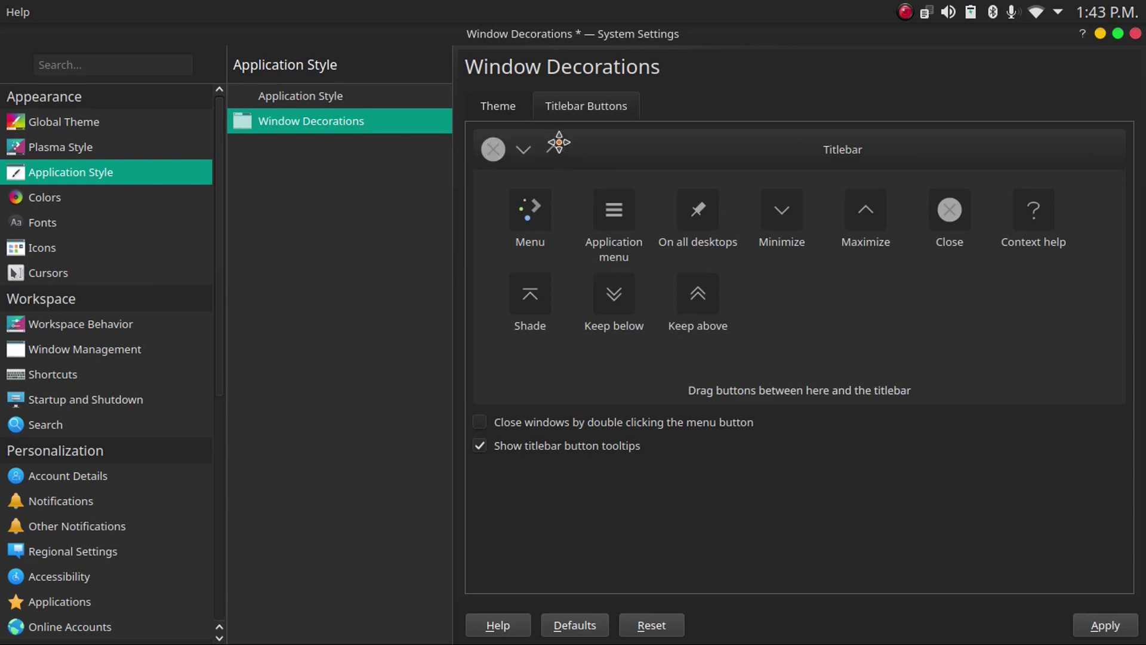
click(1105, 625)
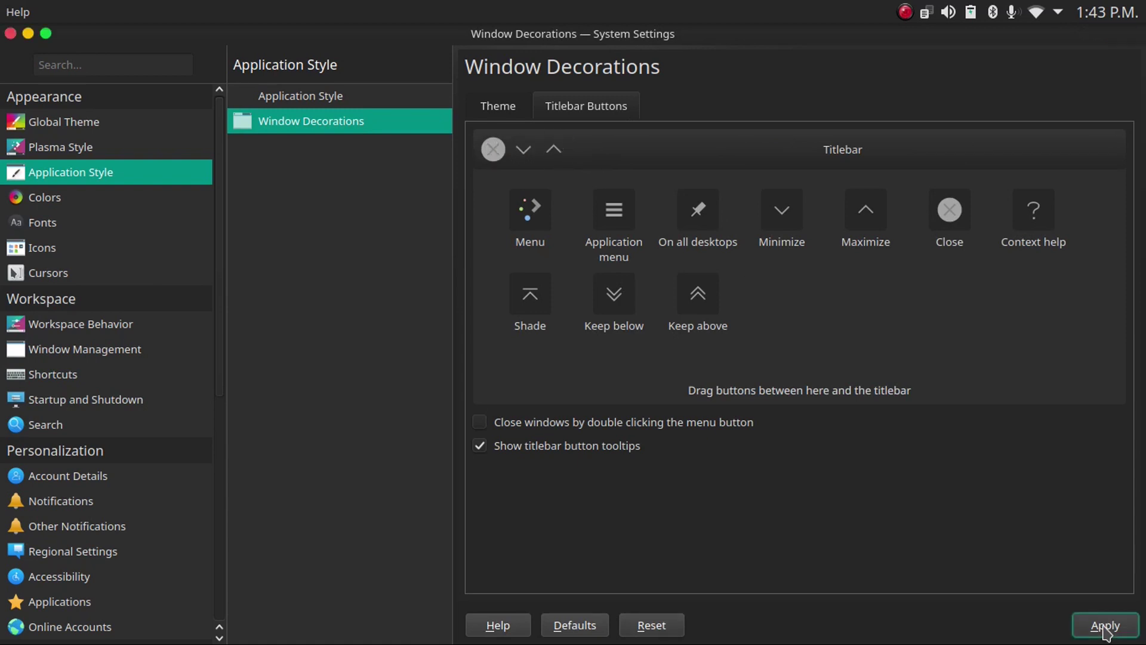
Search 'arit' among downloadable colour schemes, install Aritim-Dark and apply it.
click(146, 196)
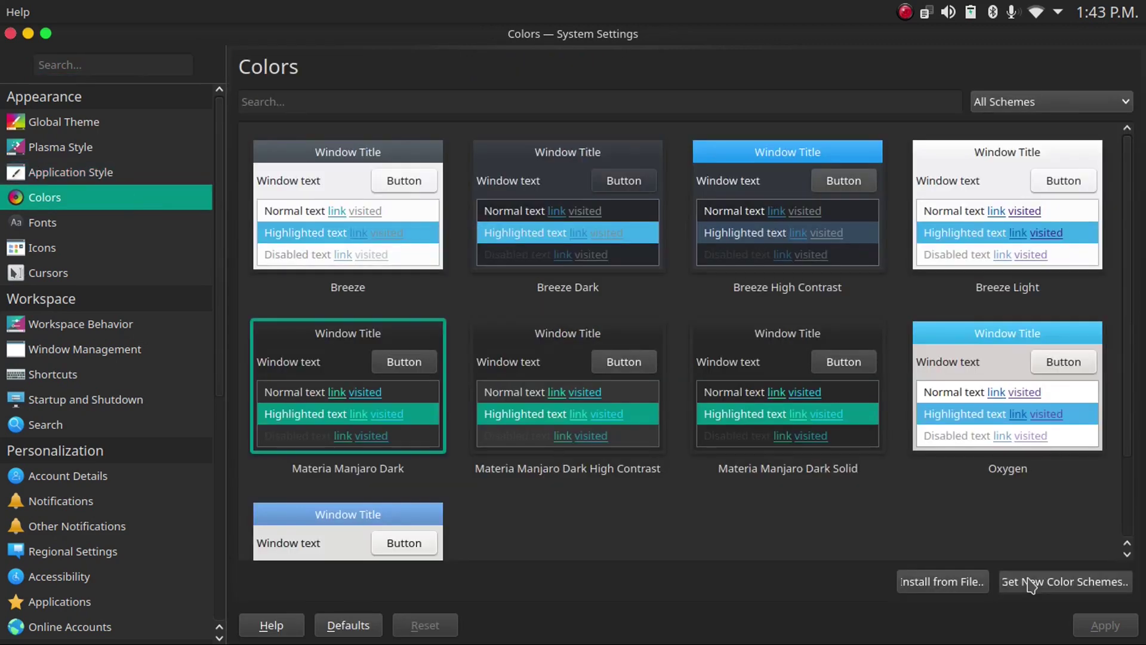
click(1031, 583)
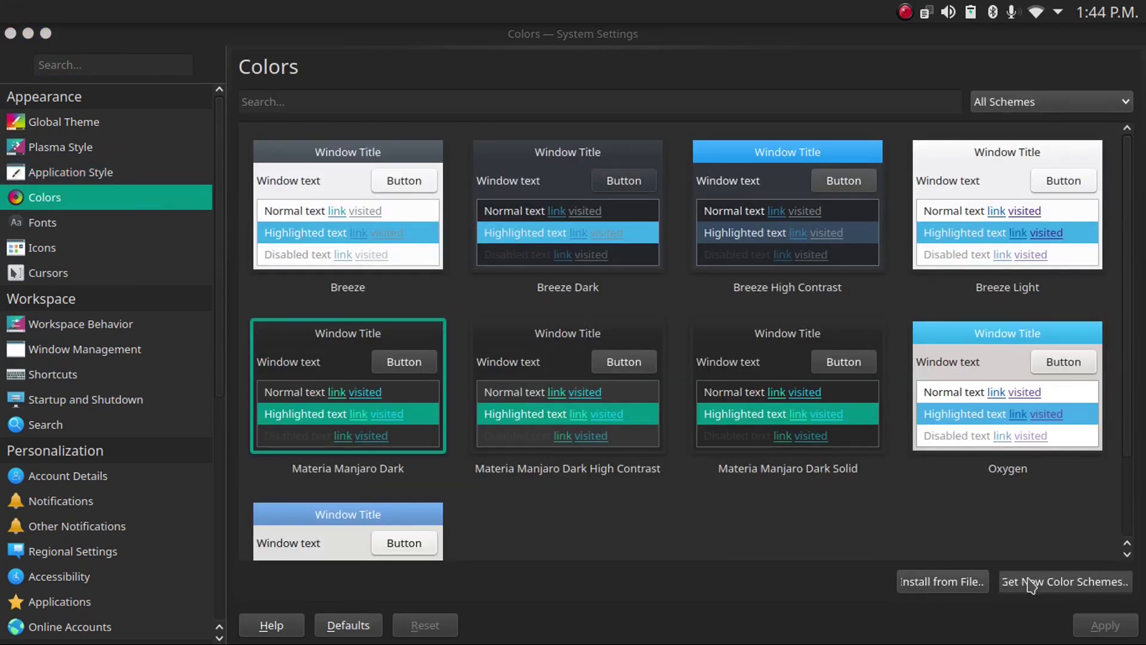
click(770, 136)
text(aritim)
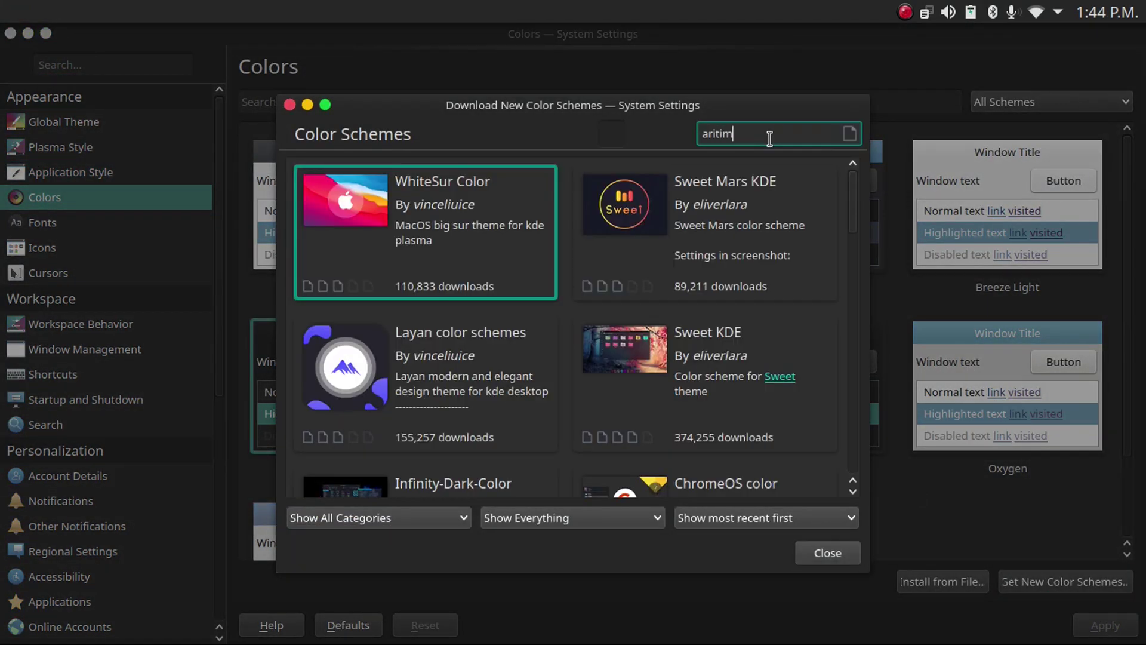
mouse_move(524, 191)
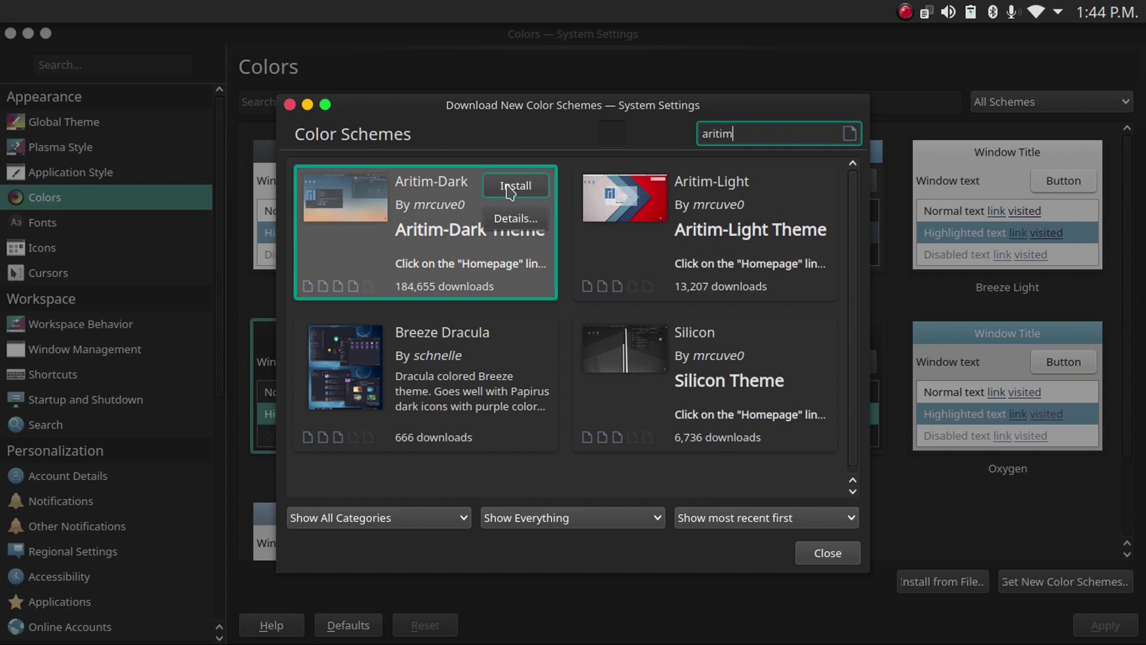
click(509, 190)
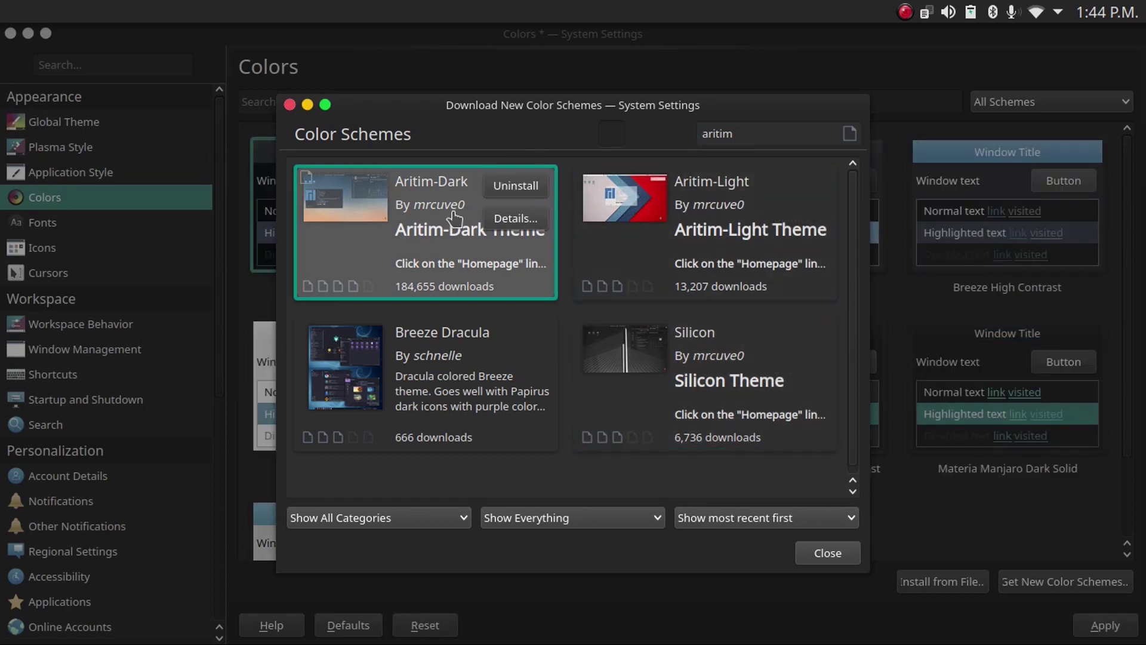
click(818, 560)
click(1096, 622)
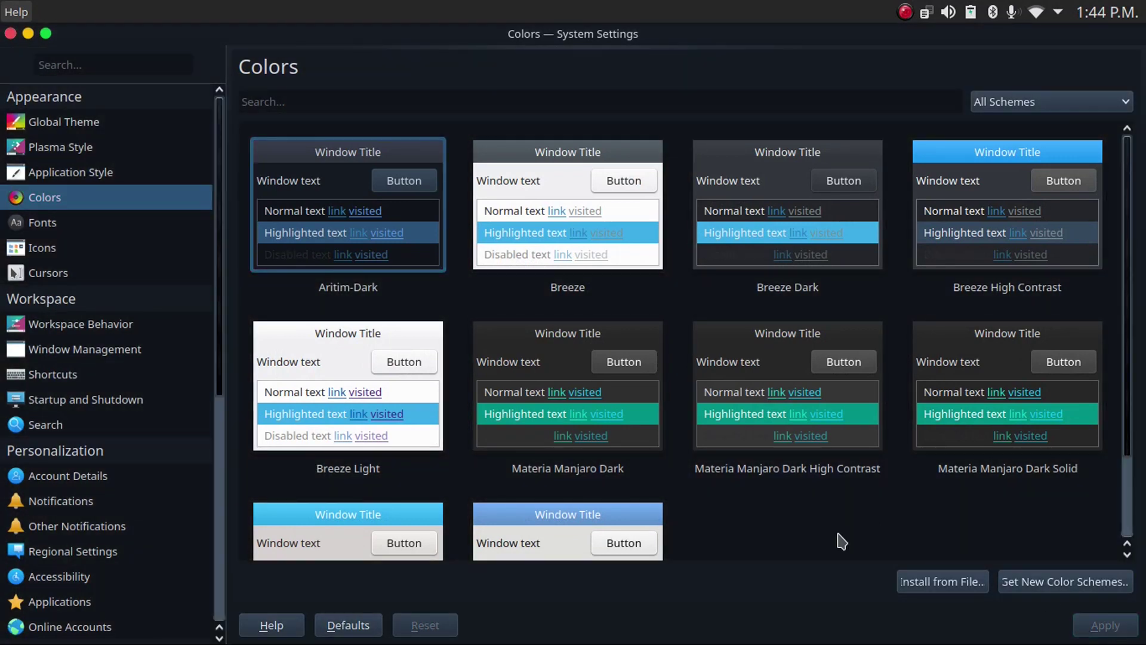
Search 'mojave', install the Mojave-CT-Night-Mode icon theme, select it and apply.
click(136, 250)
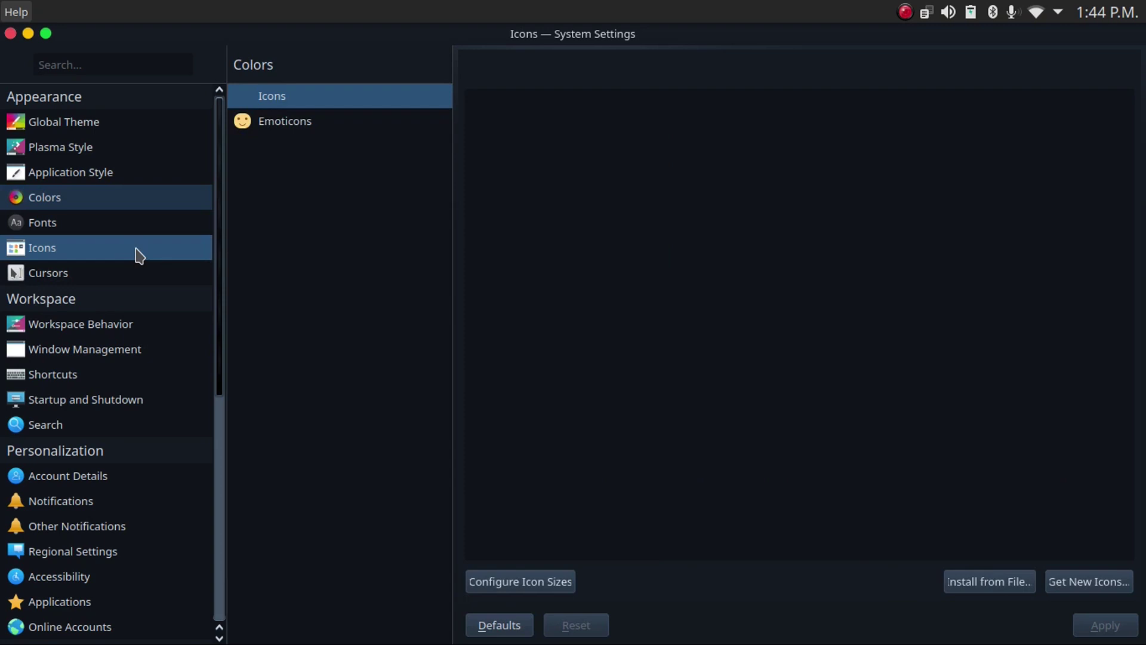
click(1089, 581)
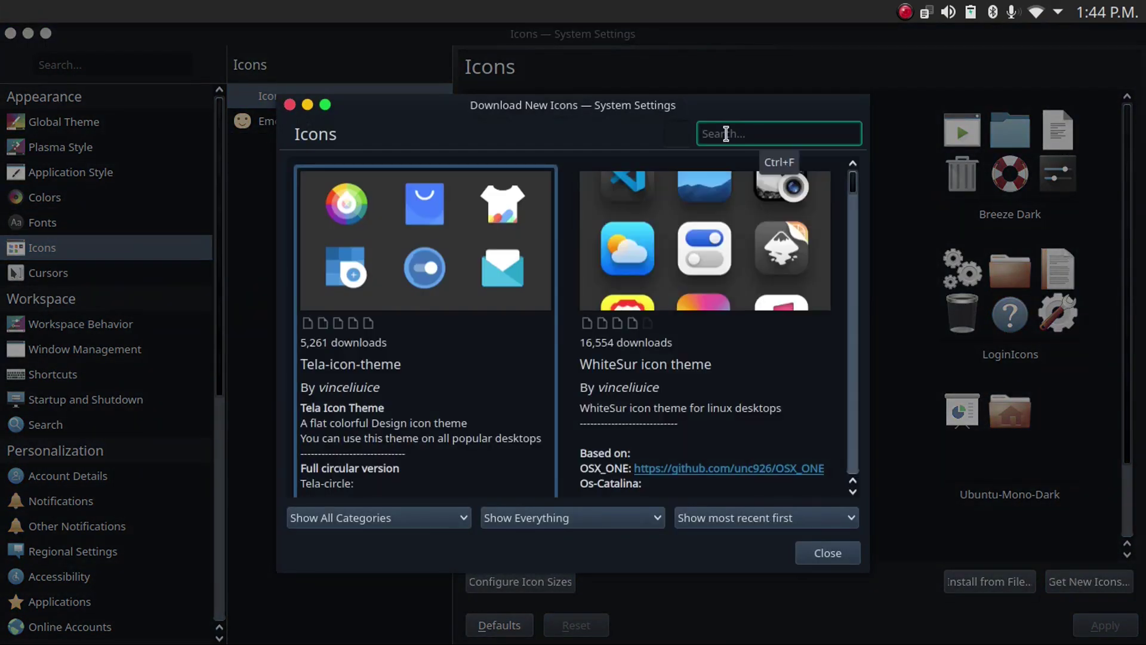
text(mojave)
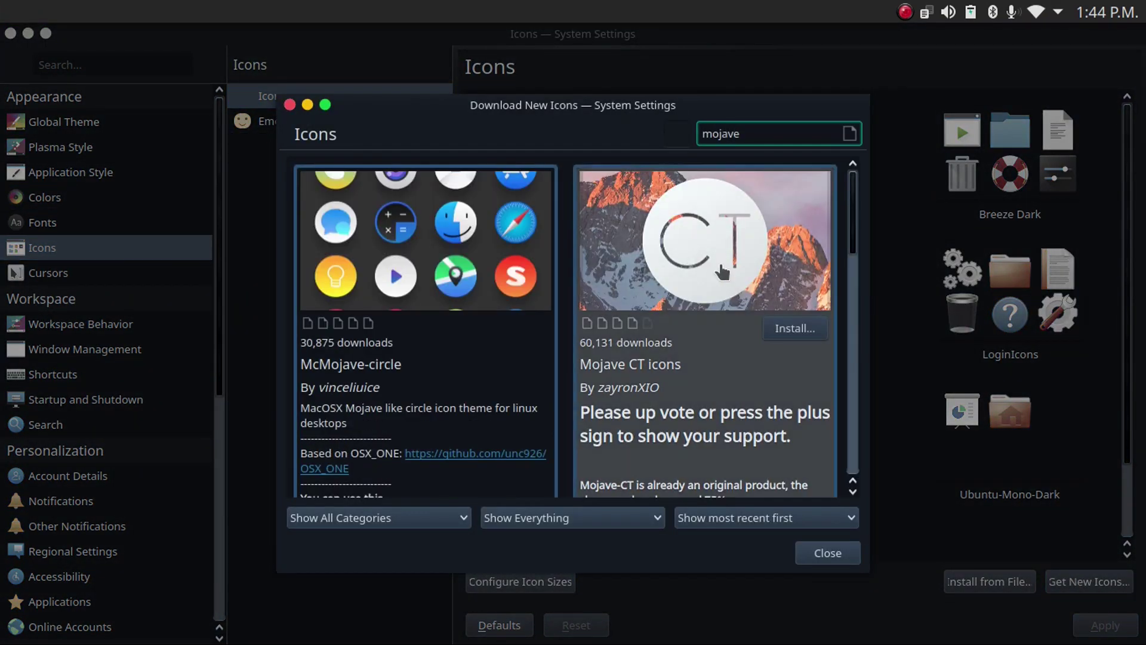
click(787, 328)
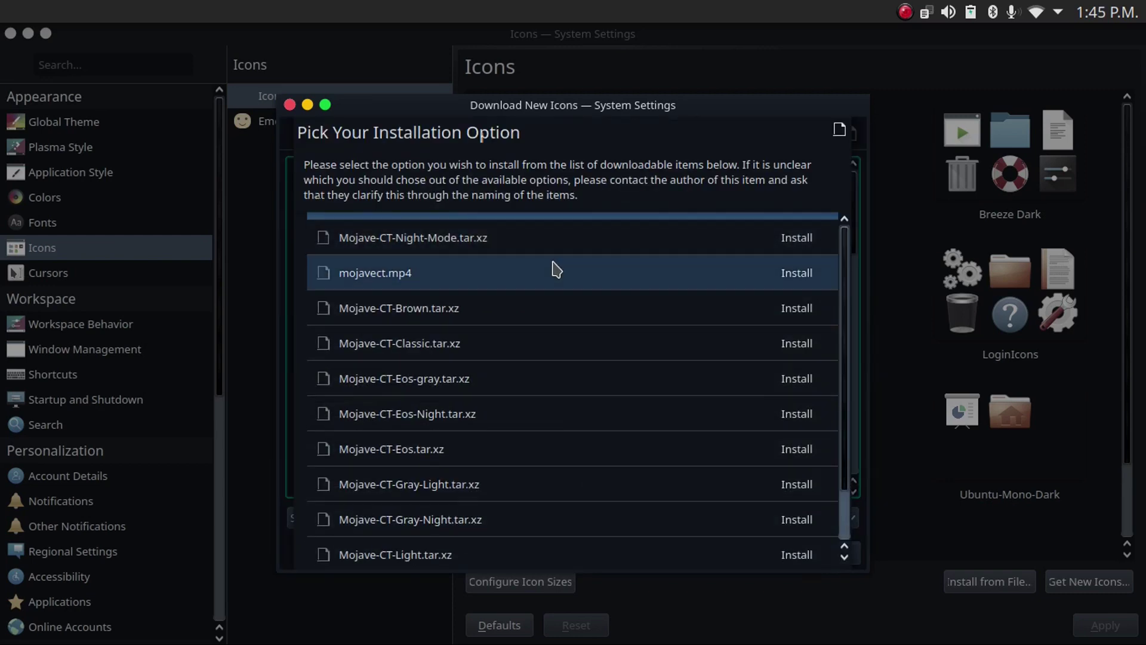
click(786, 239)
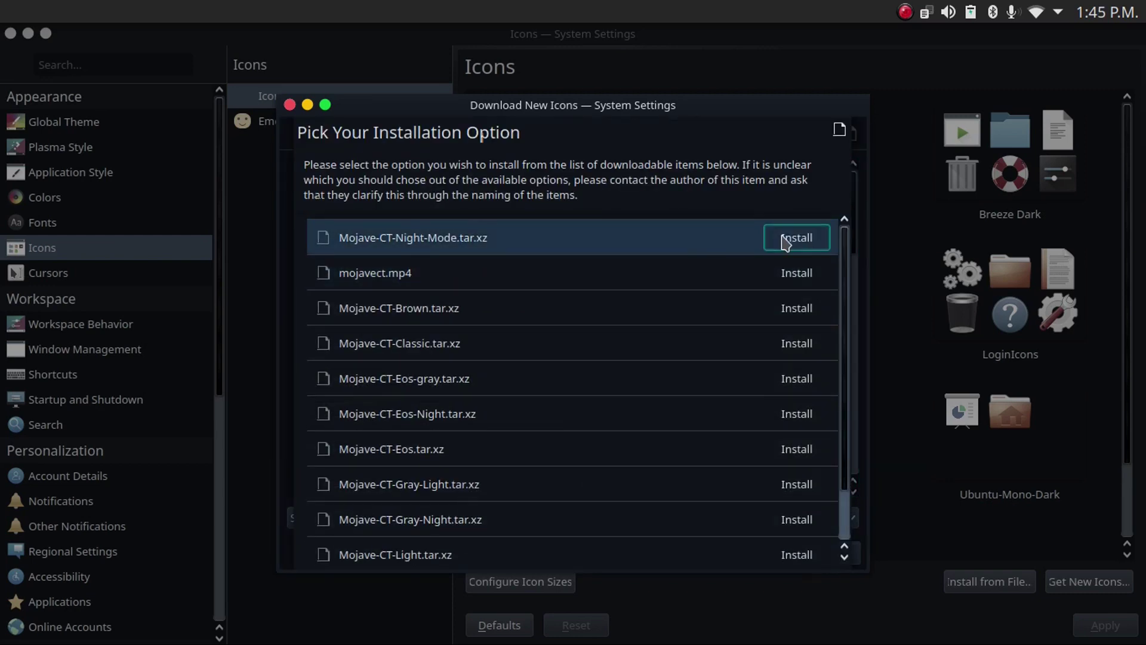
click(824, 555)
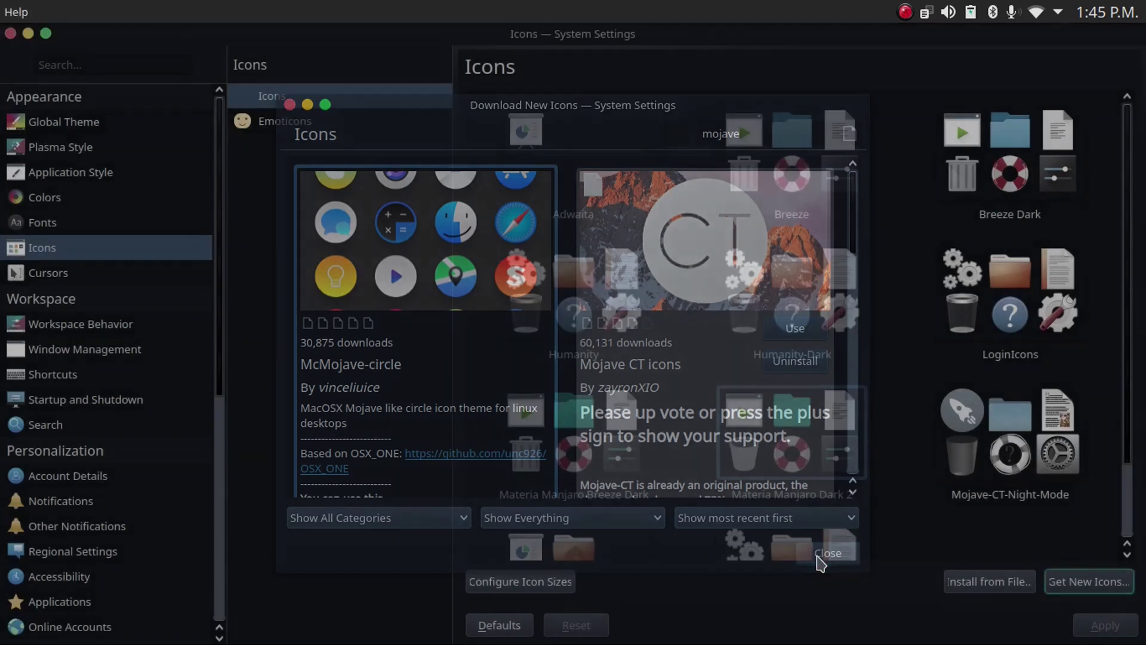
click(988, 425)
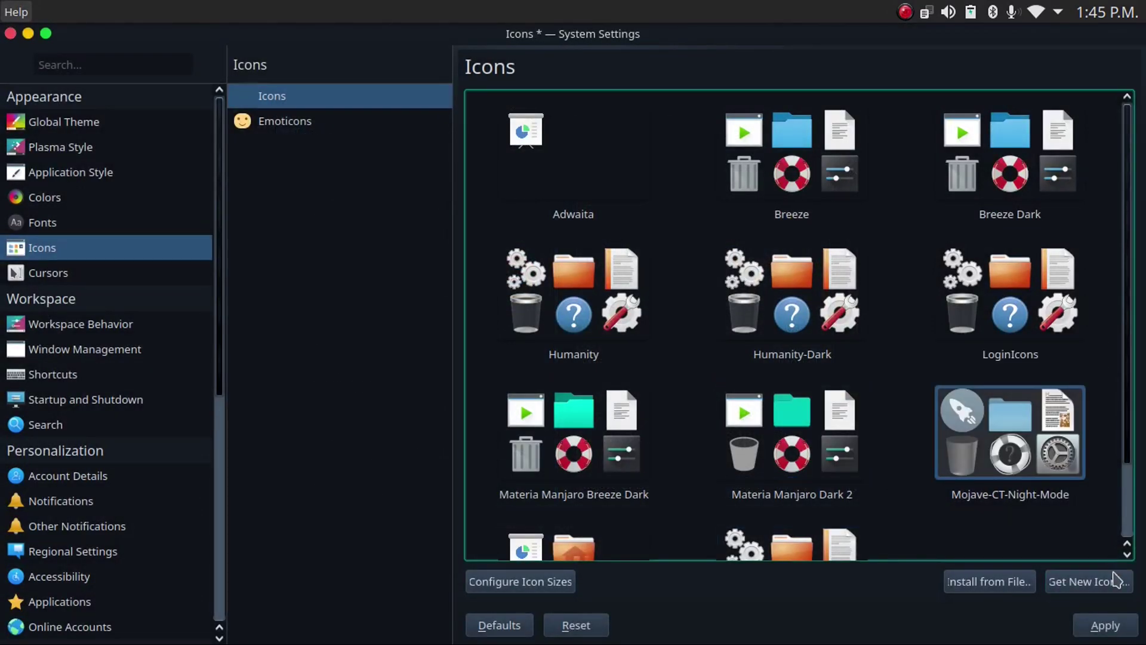
click(1105, 625)
mouse_move(589, 641)
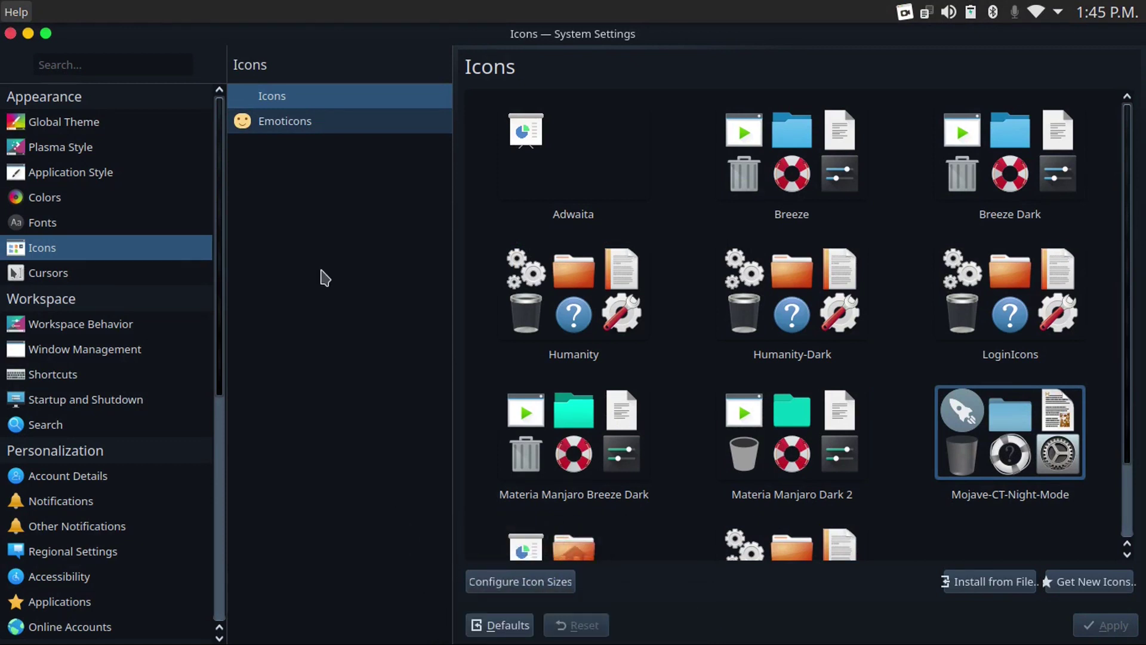
Close System Settings and relaunch it from the application launcher.
click(11, 32)
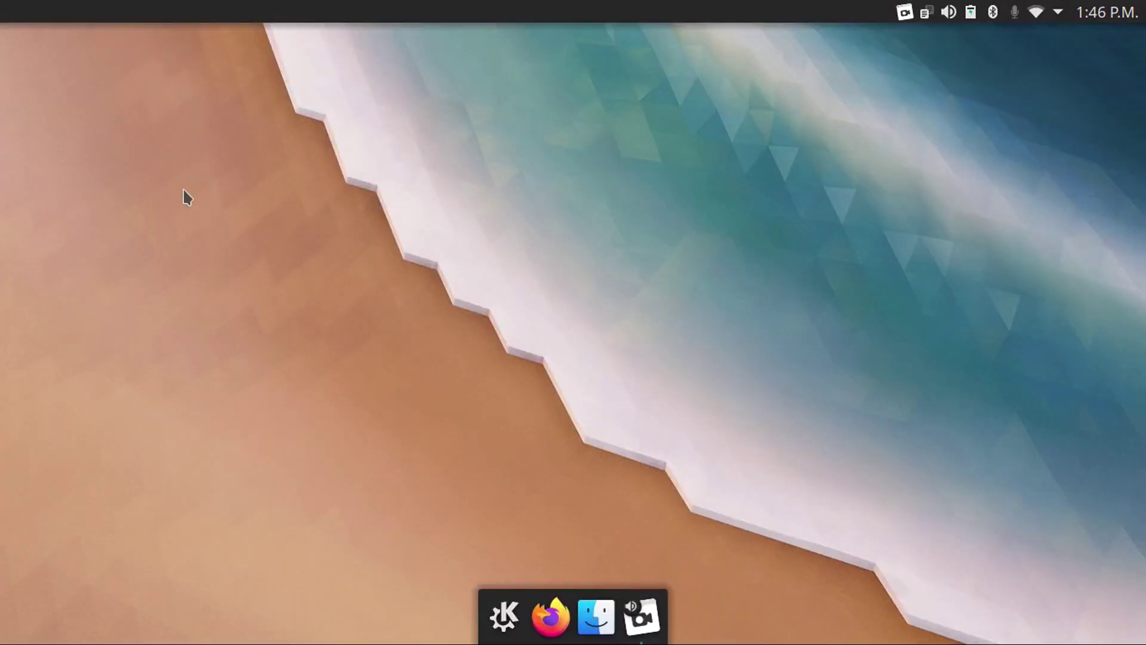
click(504, 616)
click(166, 209)
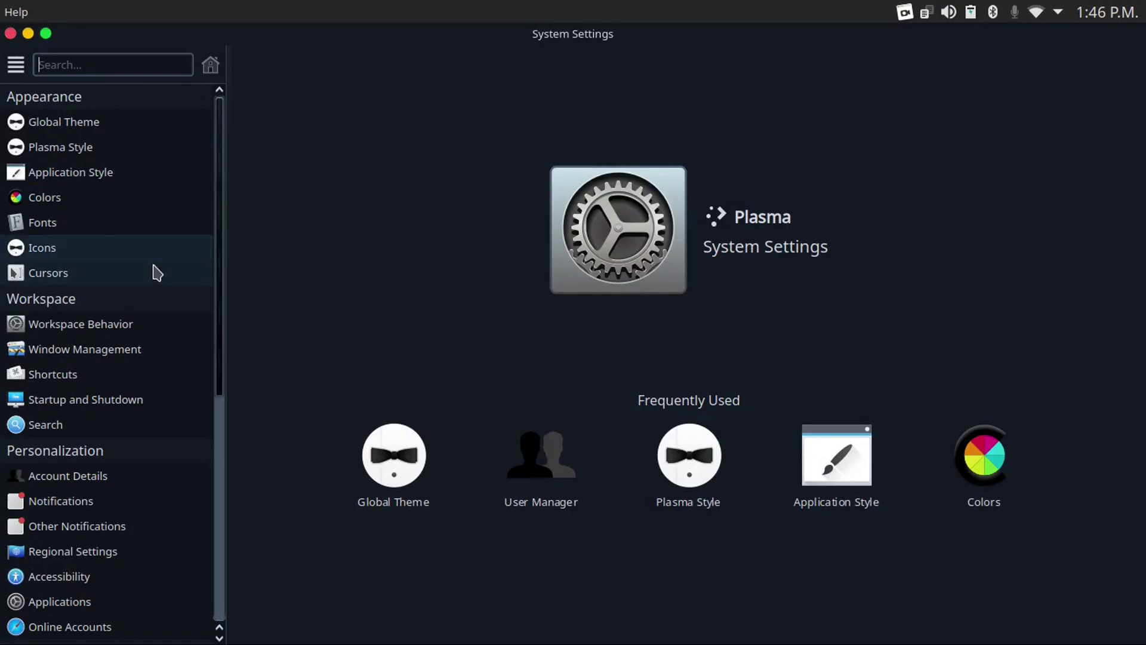
Download and install the WhiteSur cursor theme from Get New Cursors.
click(147, 270)
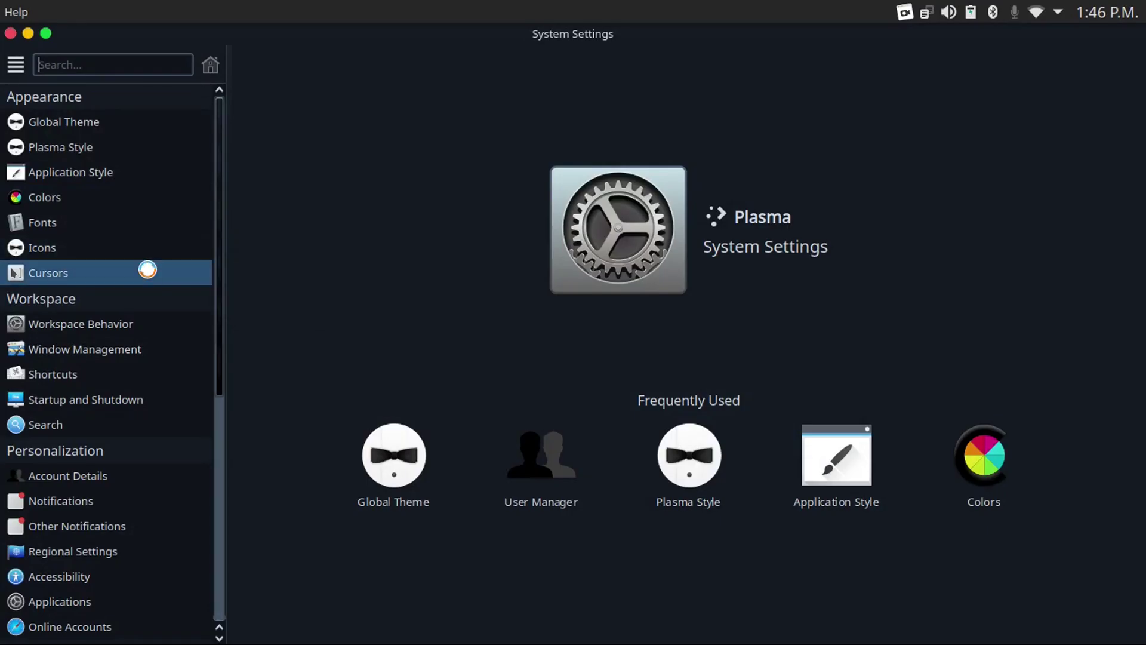
click(1060, 582)
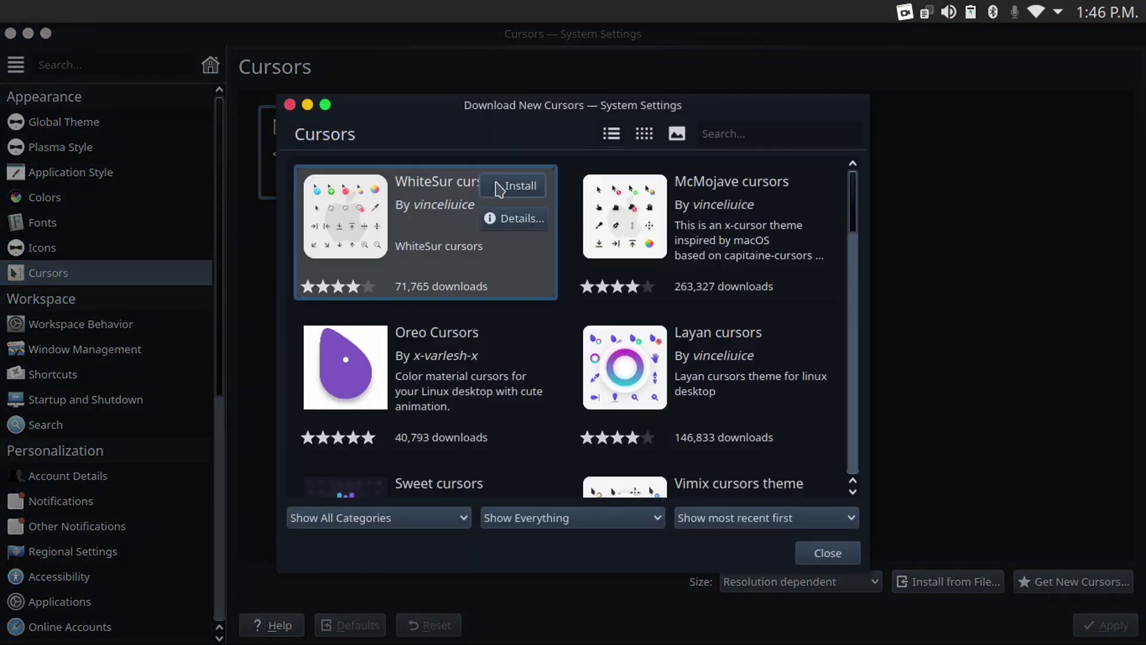
click(497, 189)
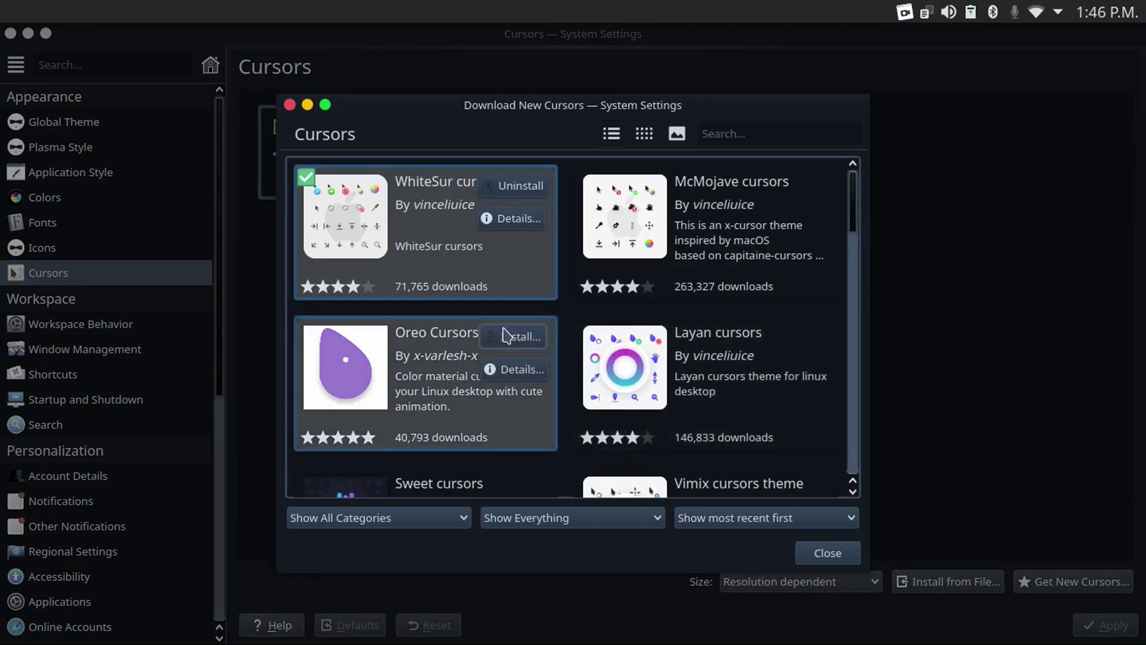
click(830, 553)
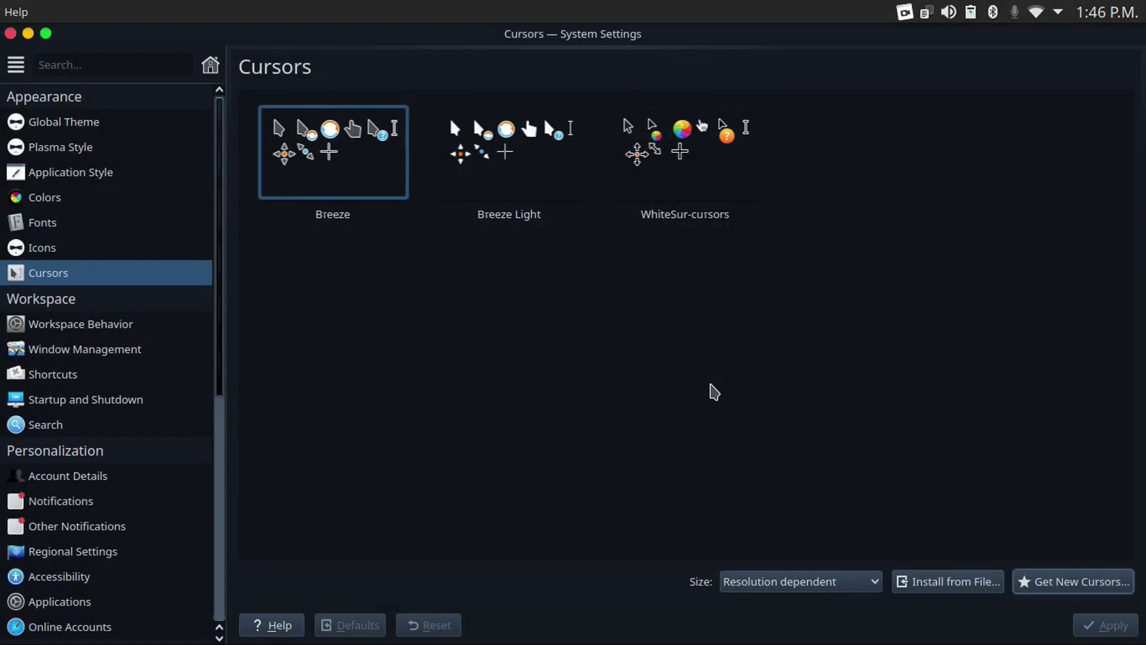
Apply the WhiteSur cursor theme.
click(1102, 624)
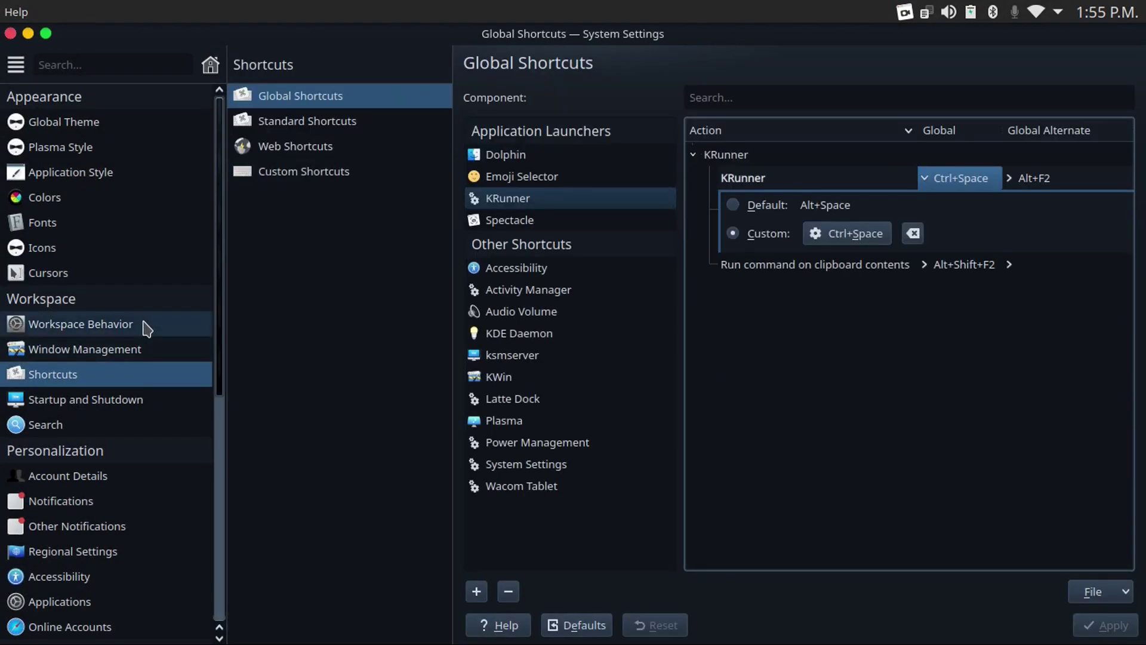
click(142, 323)
click(346, 123)
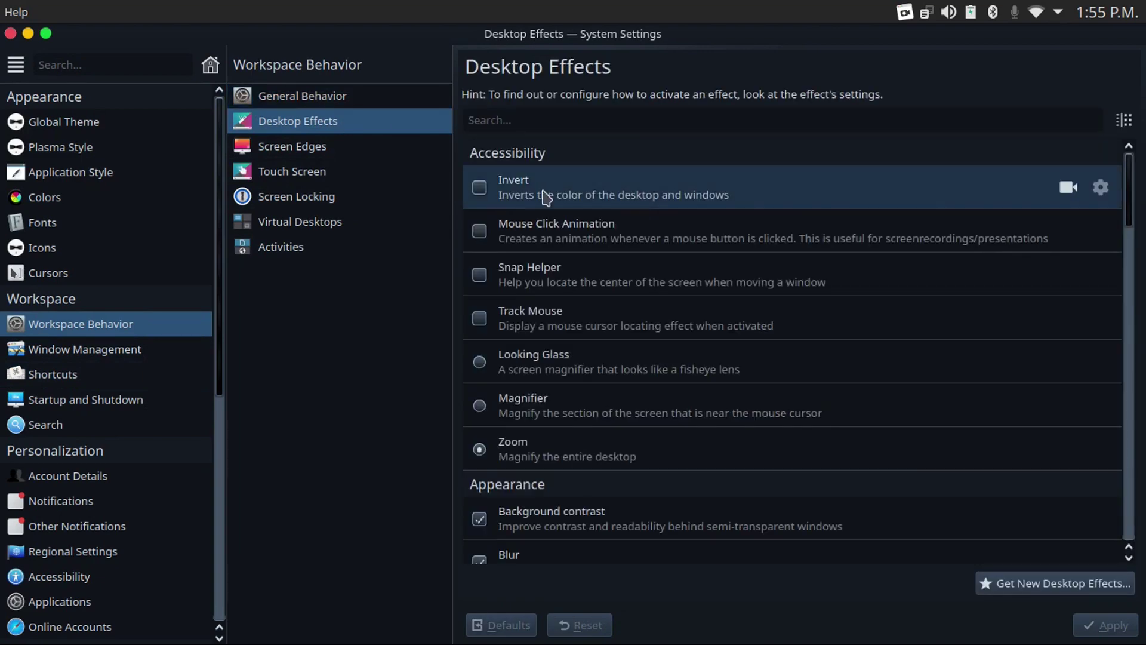
Choose Magic Lamp, enable Wobbly Windows and Sheet, and apply Scale for opening and closing windows.
scroll(547, 419, down, 10)
scroll(548, 425, up, 1)
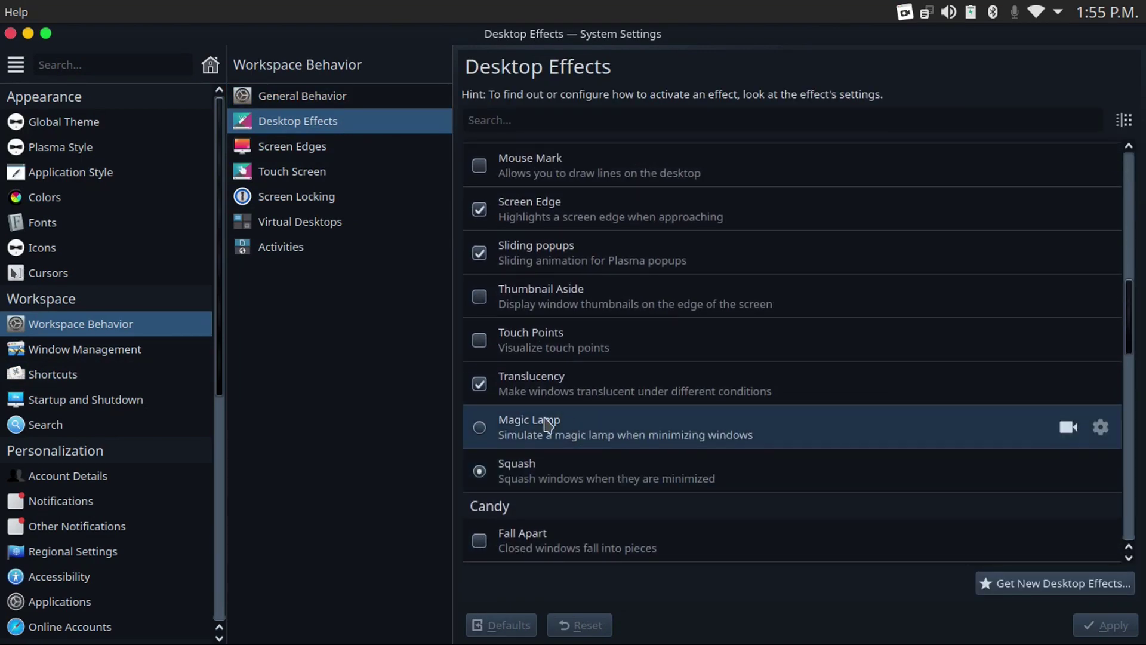
click(479, 427)
scroll(776, 477, down, 3)
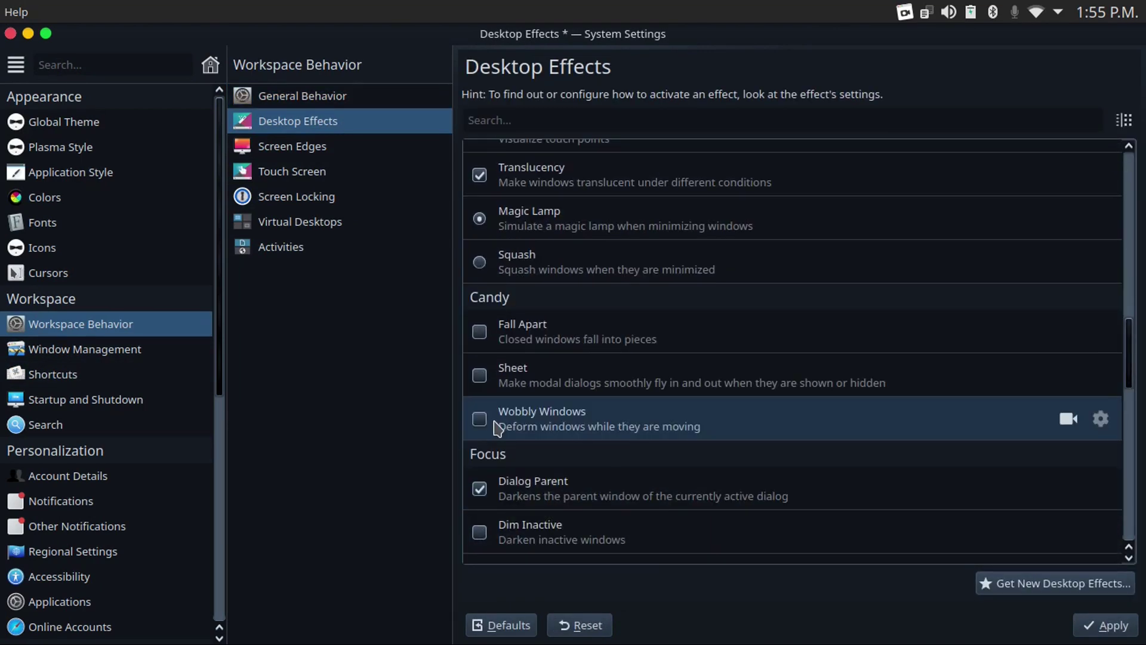
click(479, 419)
scroll(875, 463, down, 1)
scroll(698, 430, up, 1)
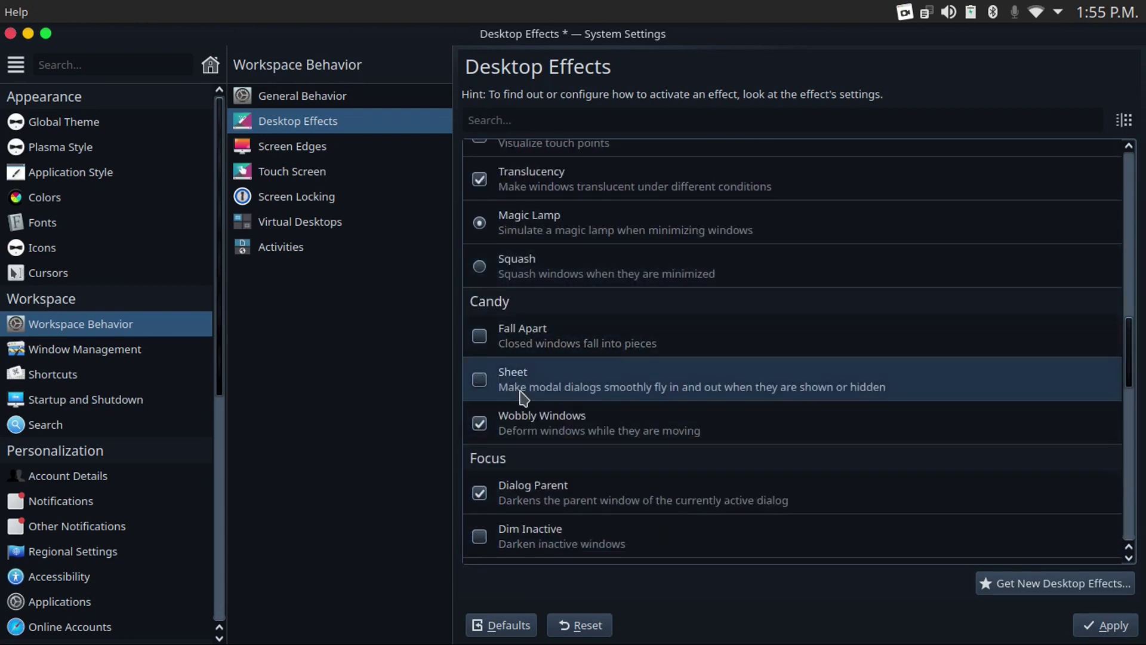
click(480, 380)
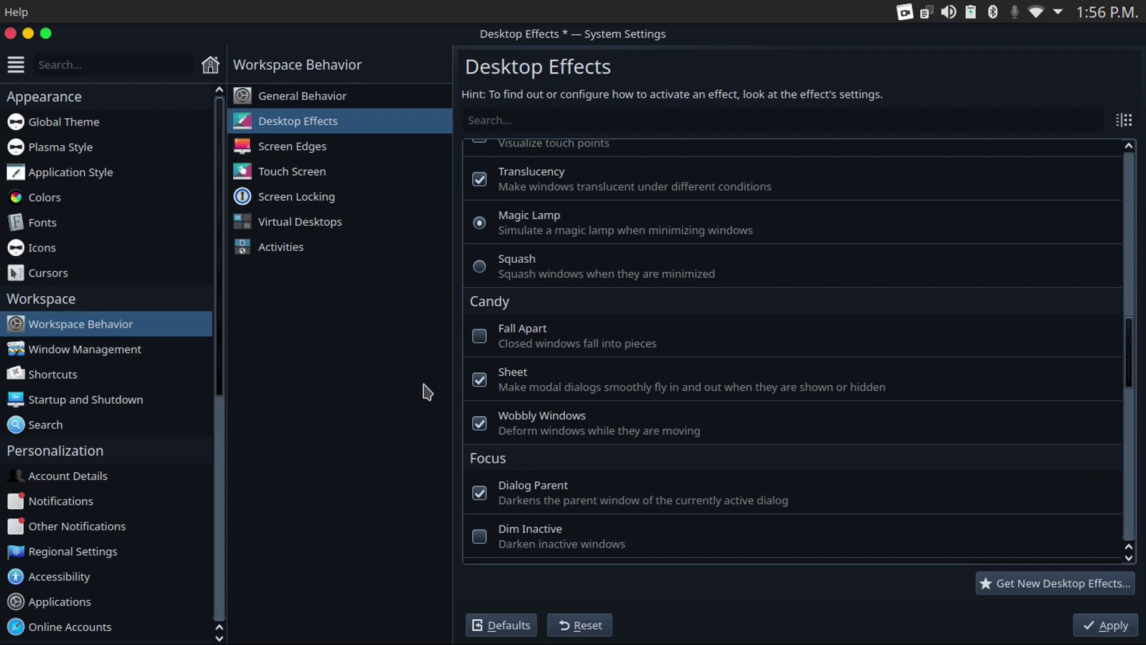
click(1091, 627)
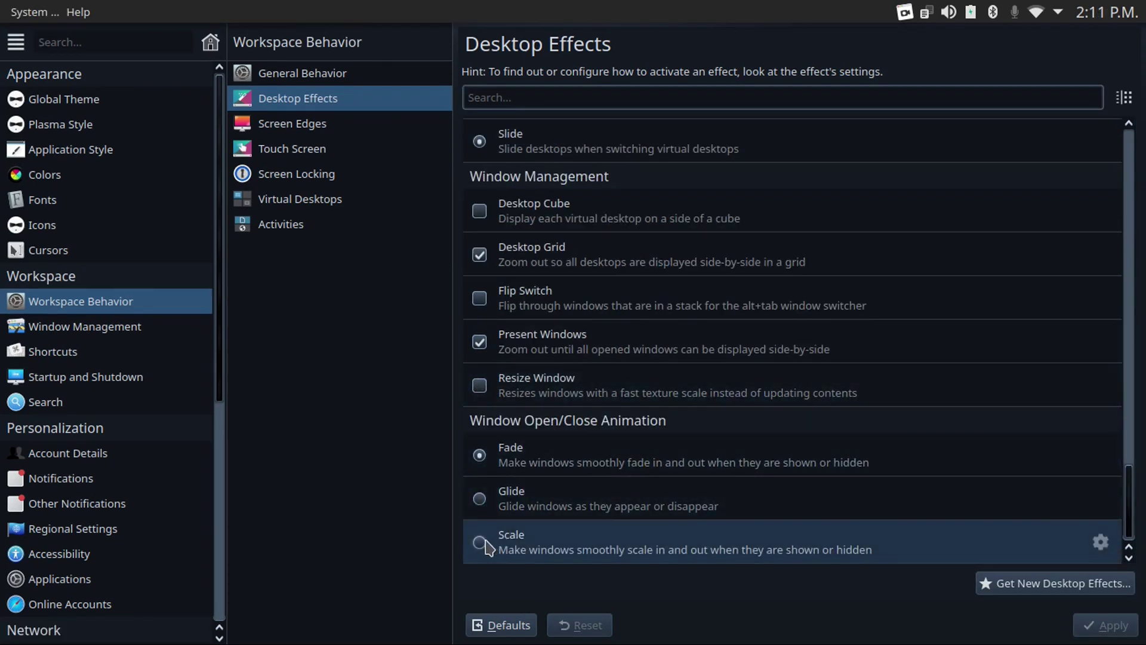
click(480, 542)
click(1105, 625)
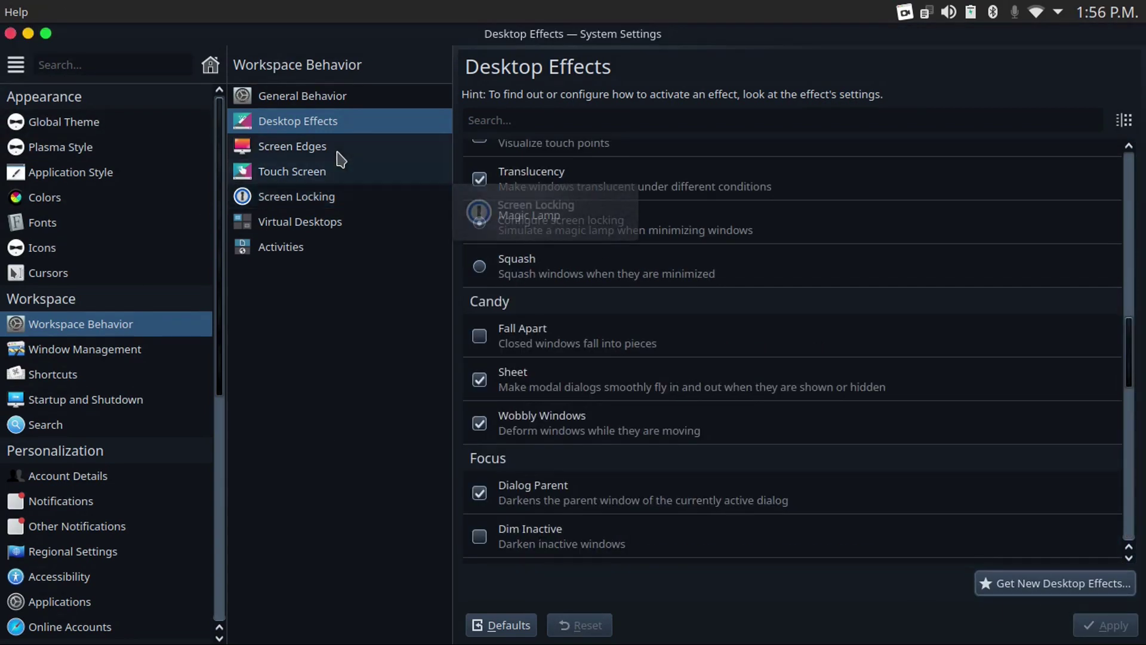
Set the top-left screen corner to No Action and save with Alt+A.
click(358, 154)
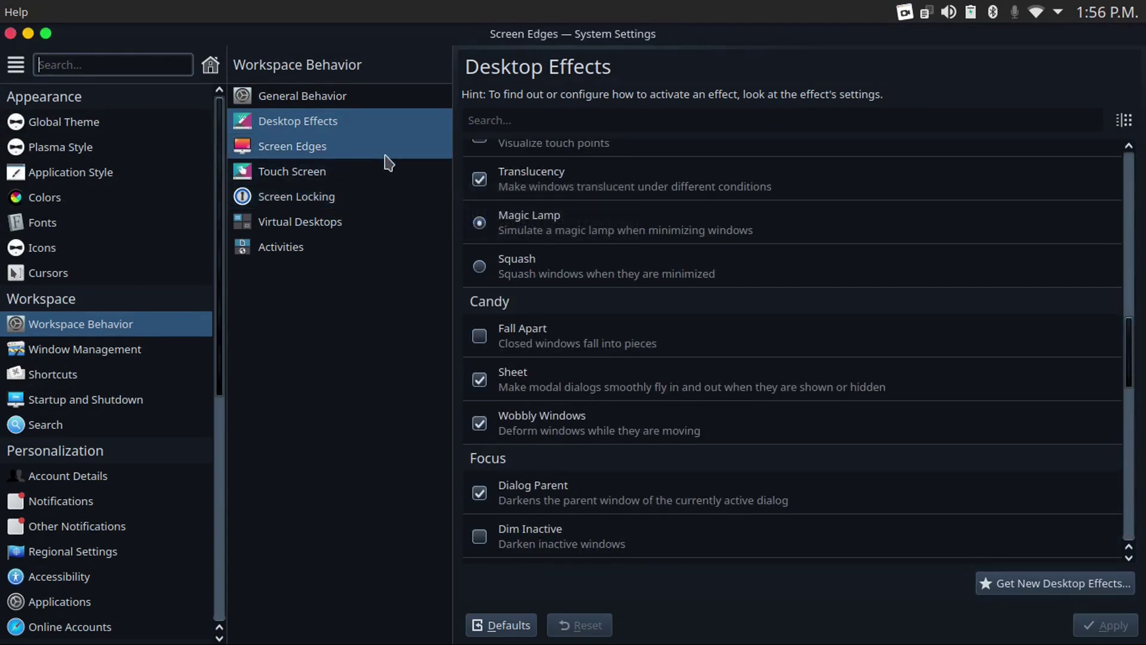
click(723, 152)
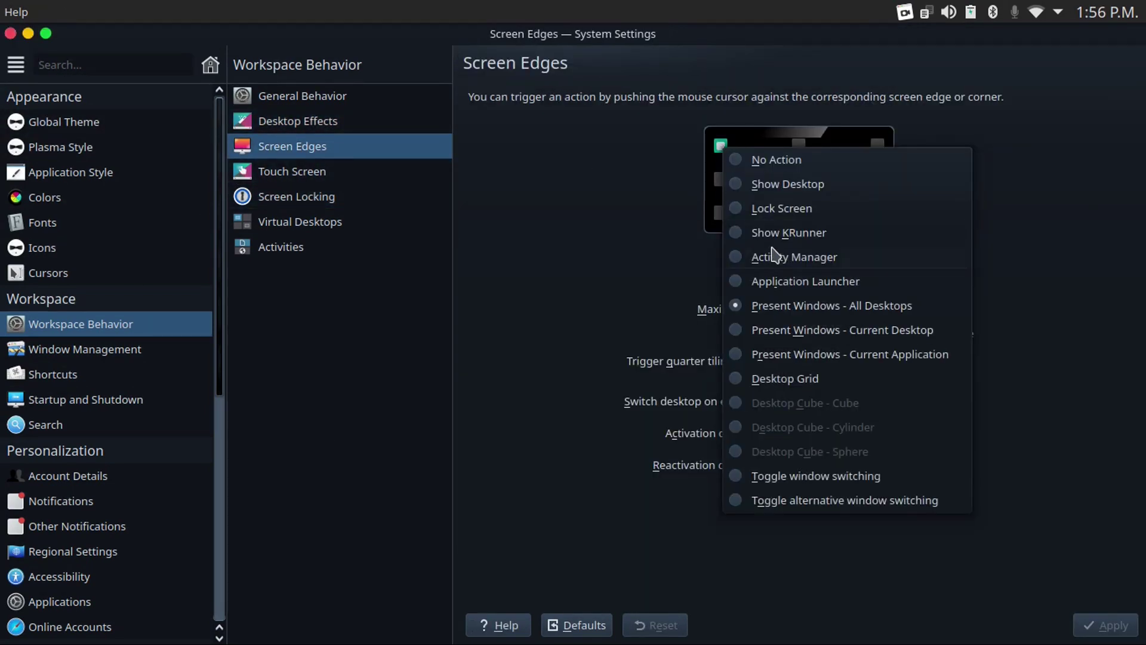
click(758, 158)
key(alt+a)
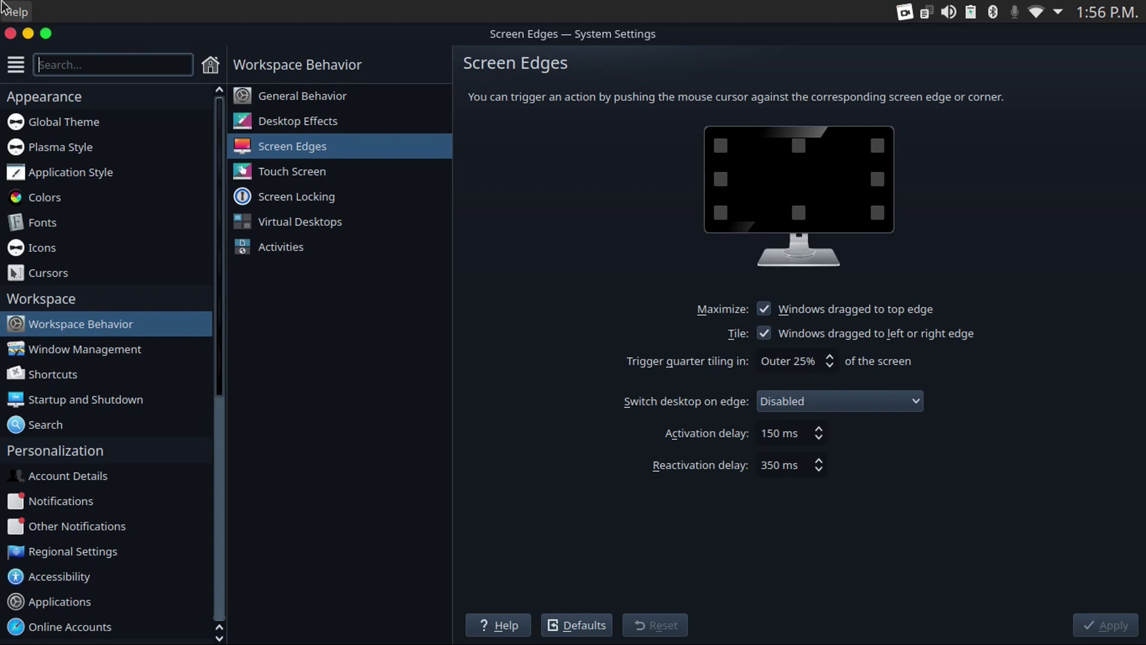
Set the automatic screen-lock delay to 1 minute and apply it.
click(385, 198)
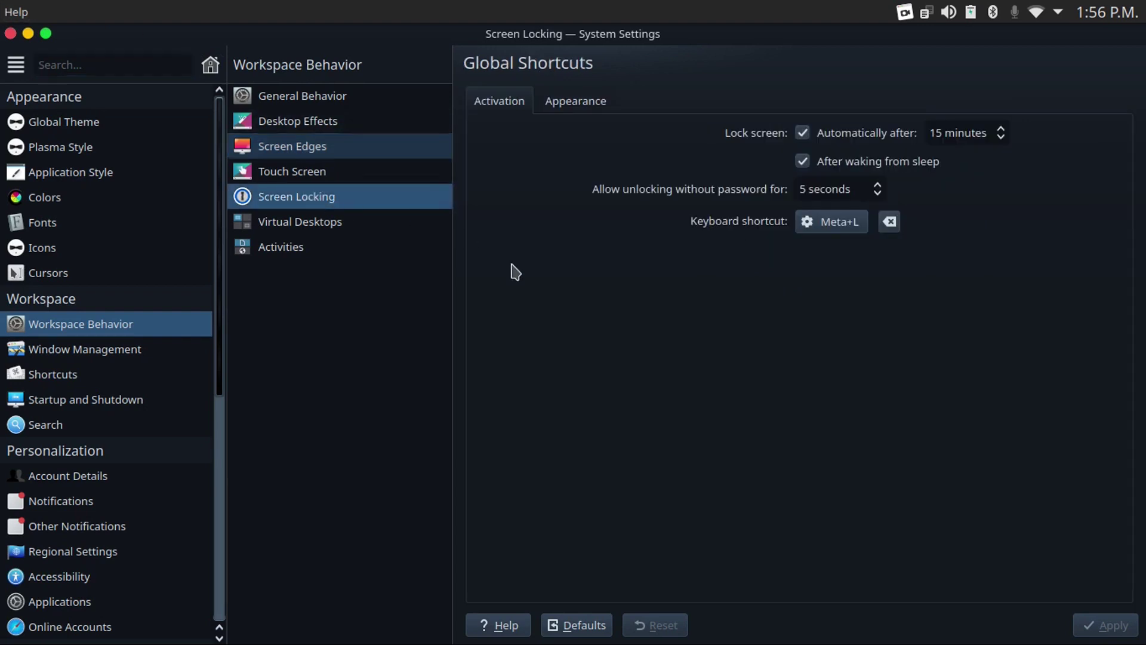
click(932, 133)
text(1)
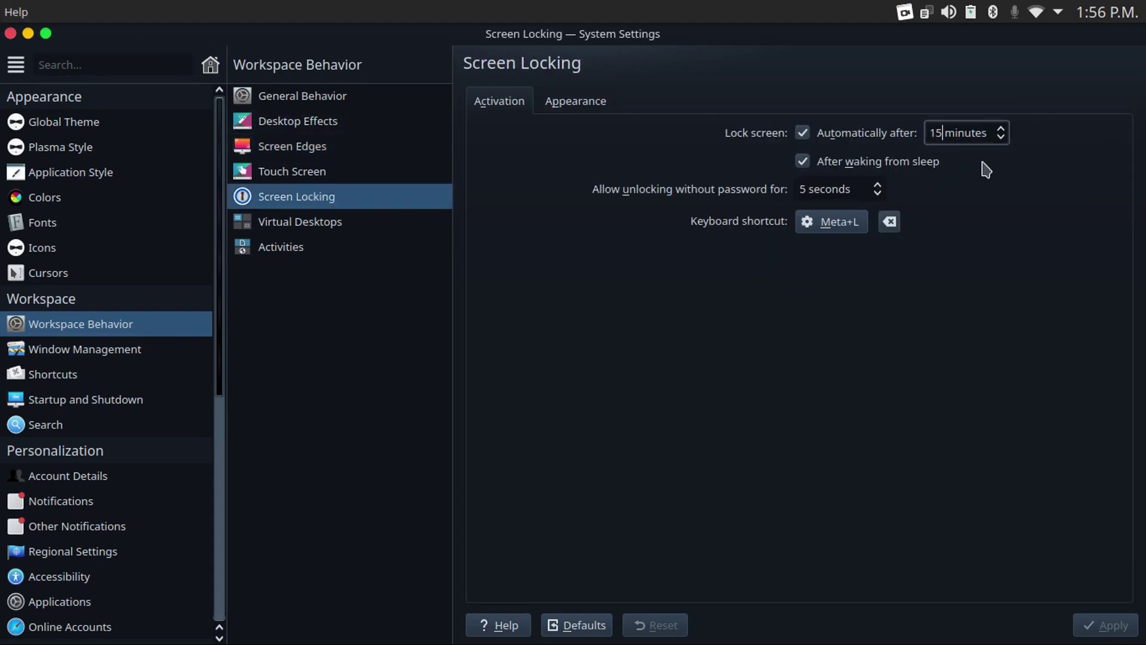
key(BackSpace)
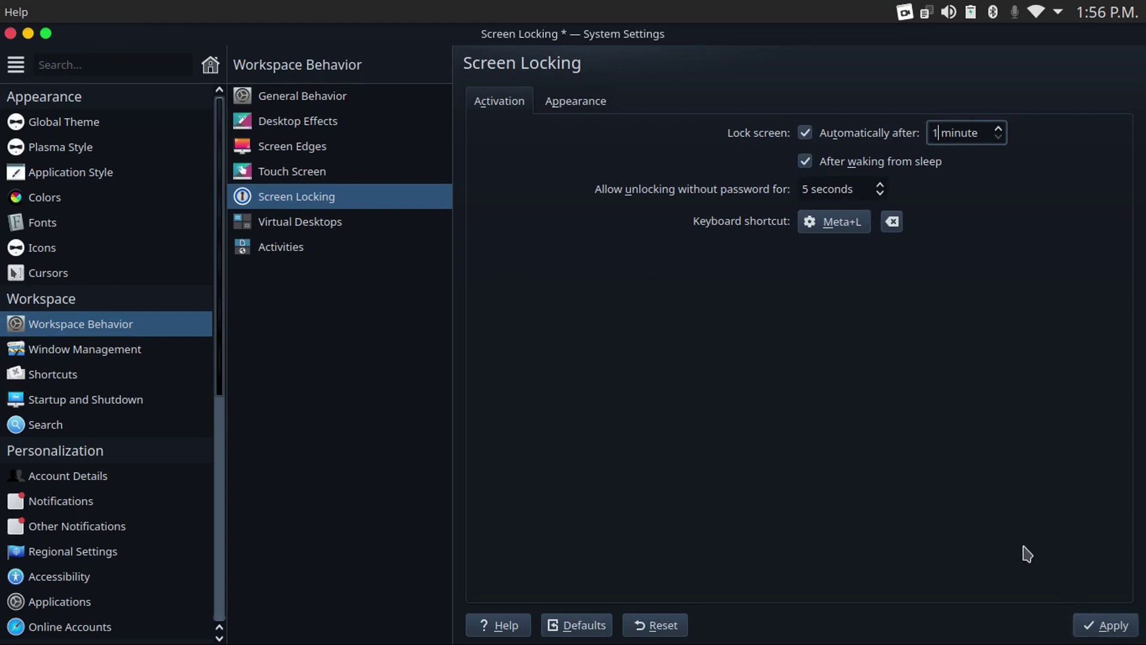
click(1088, 627)
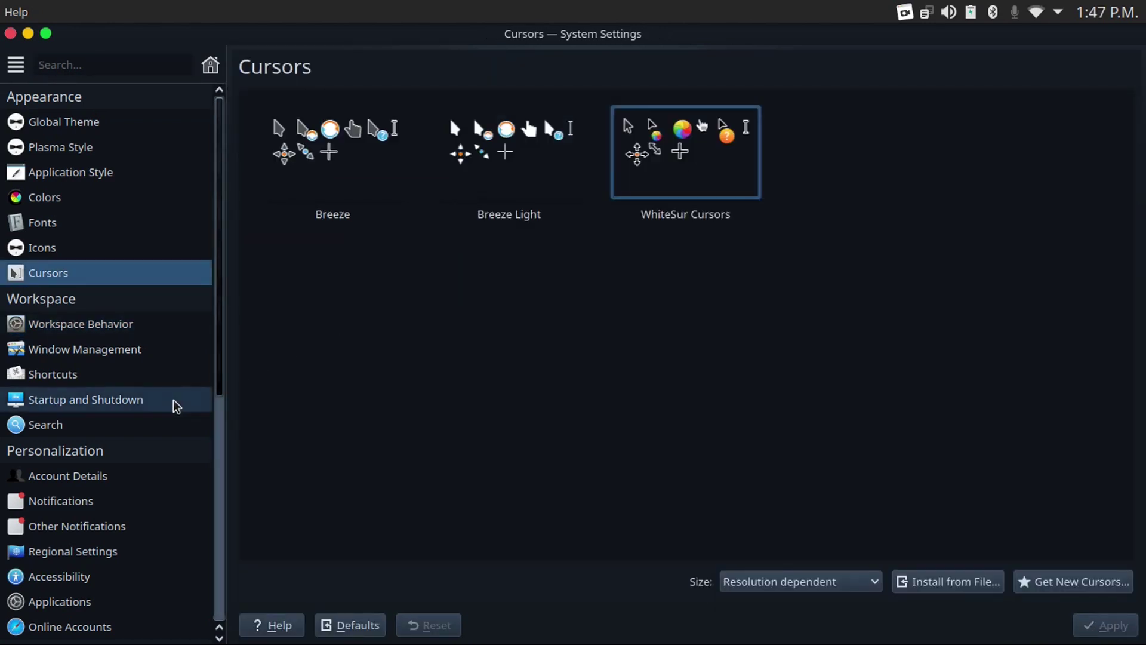
Open the Login Screen (SDDM) page and browse the downloadable login themes without installing.
click(169, 399)
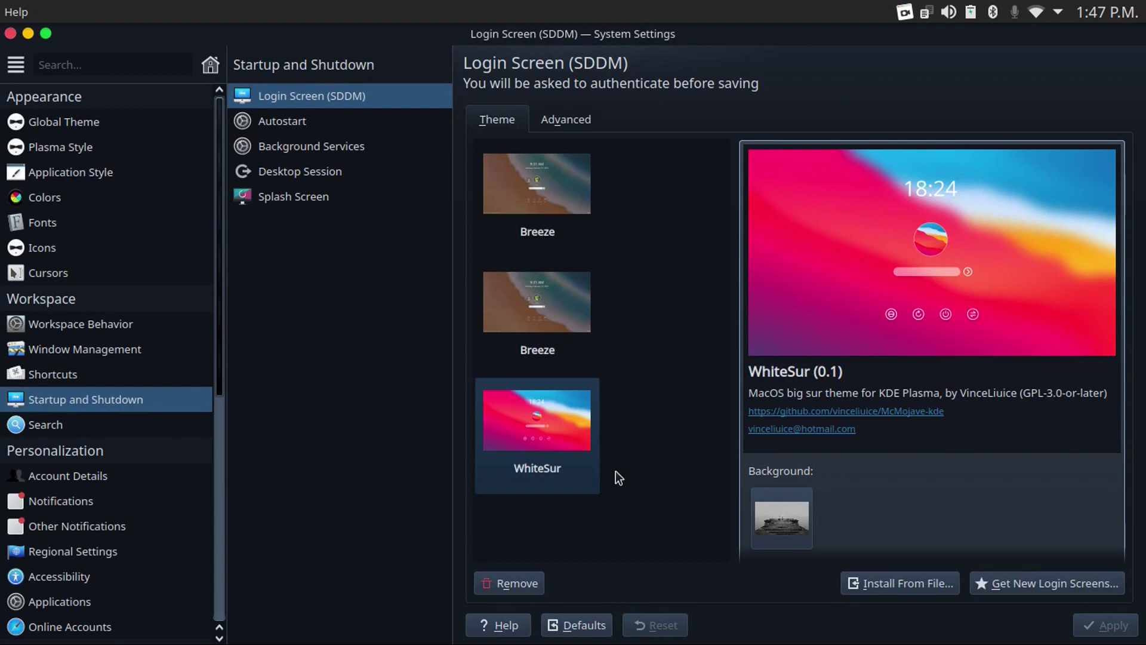
click(1032, 583)
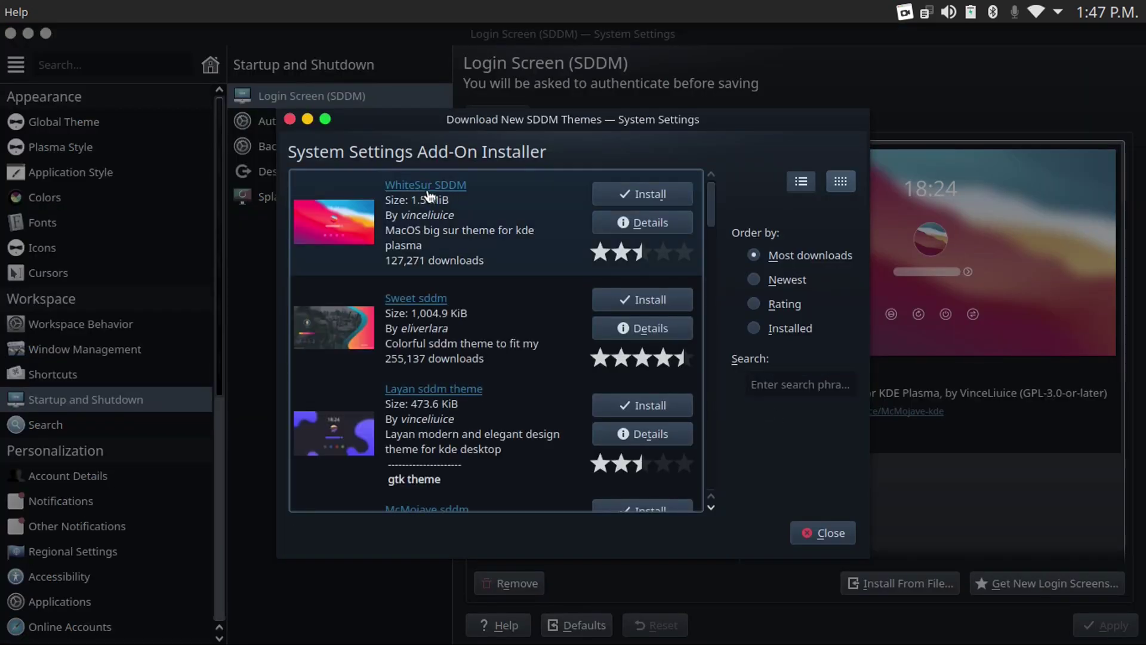
key(Escape)
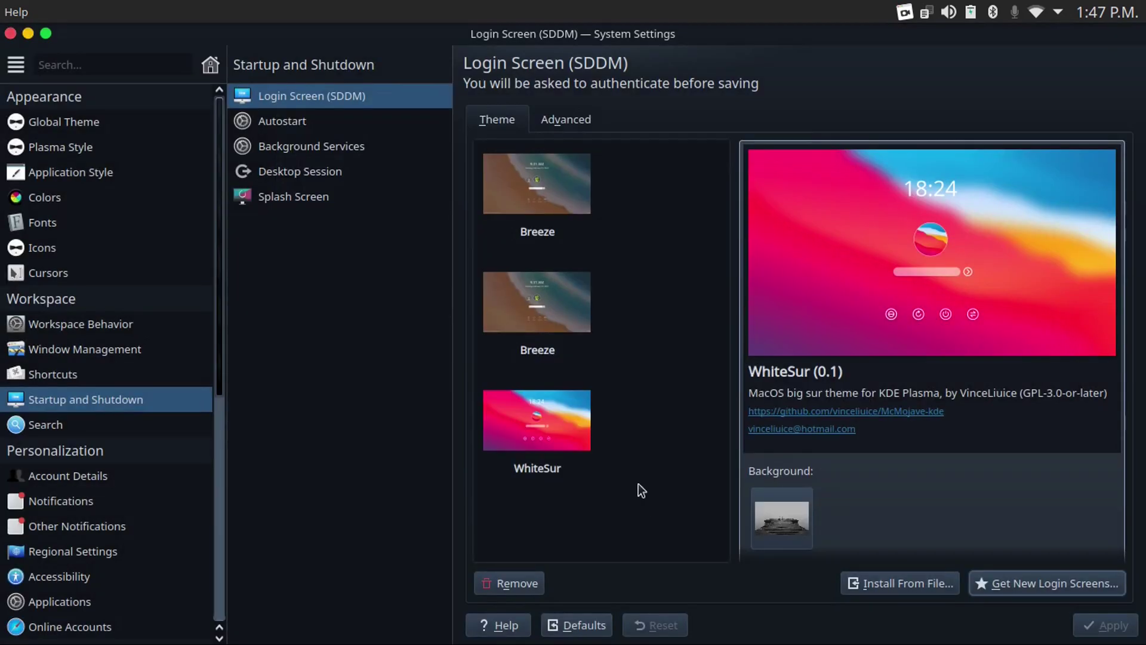
Browse to ColdRipple's 1920x1080.jpg for the login background, then cancel without loading it.
click(792, 503)
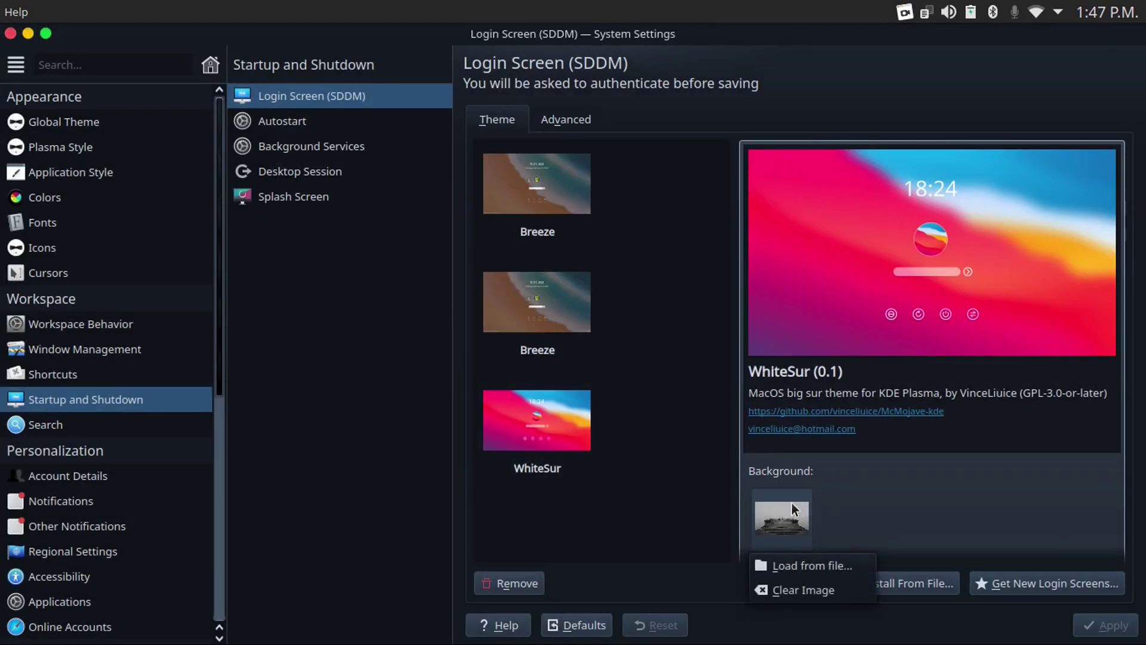
click(803, 566)
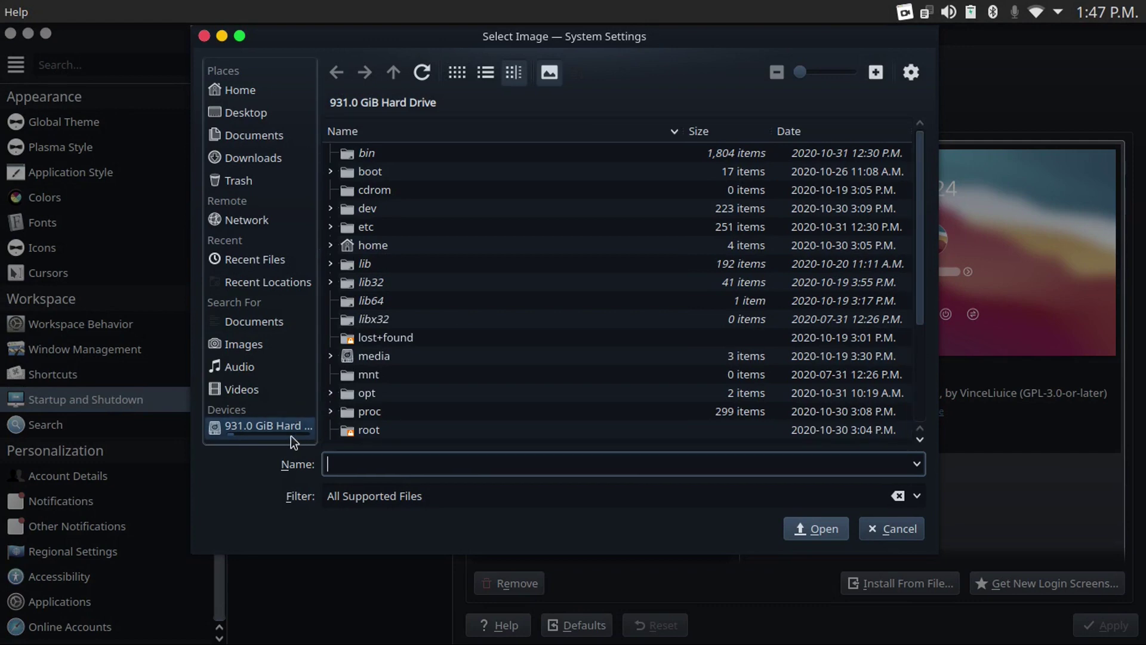
scroll(456, 363, down, 3)
click(385, 421)
click(406, 338)
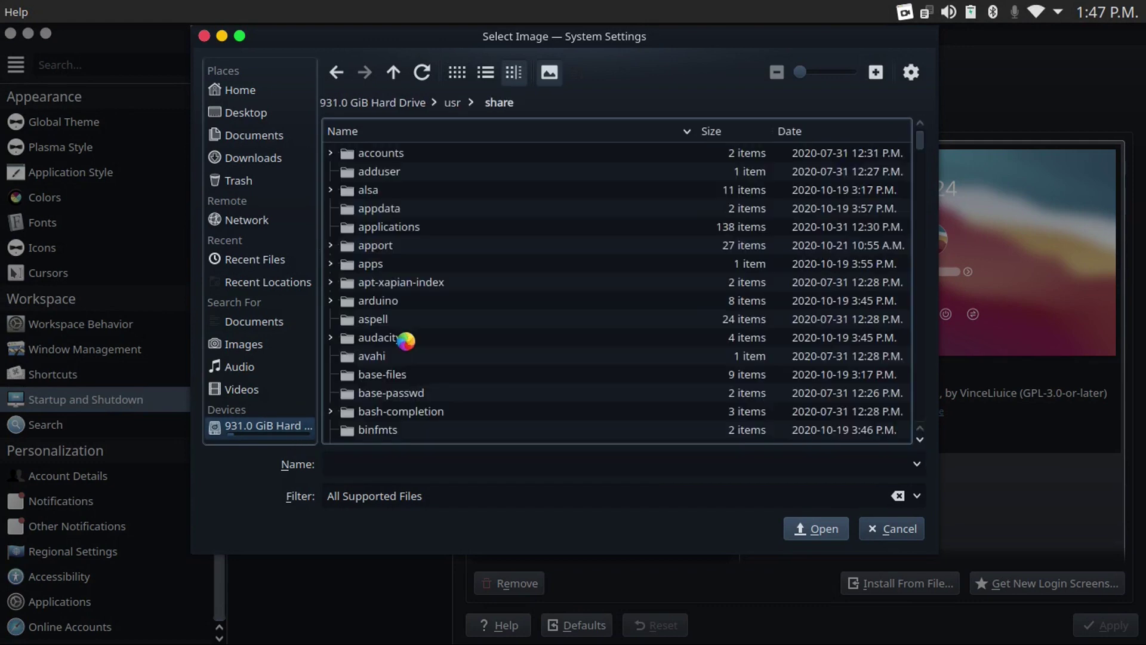
scroll(512, 358, down, 10)
click(424, 242)
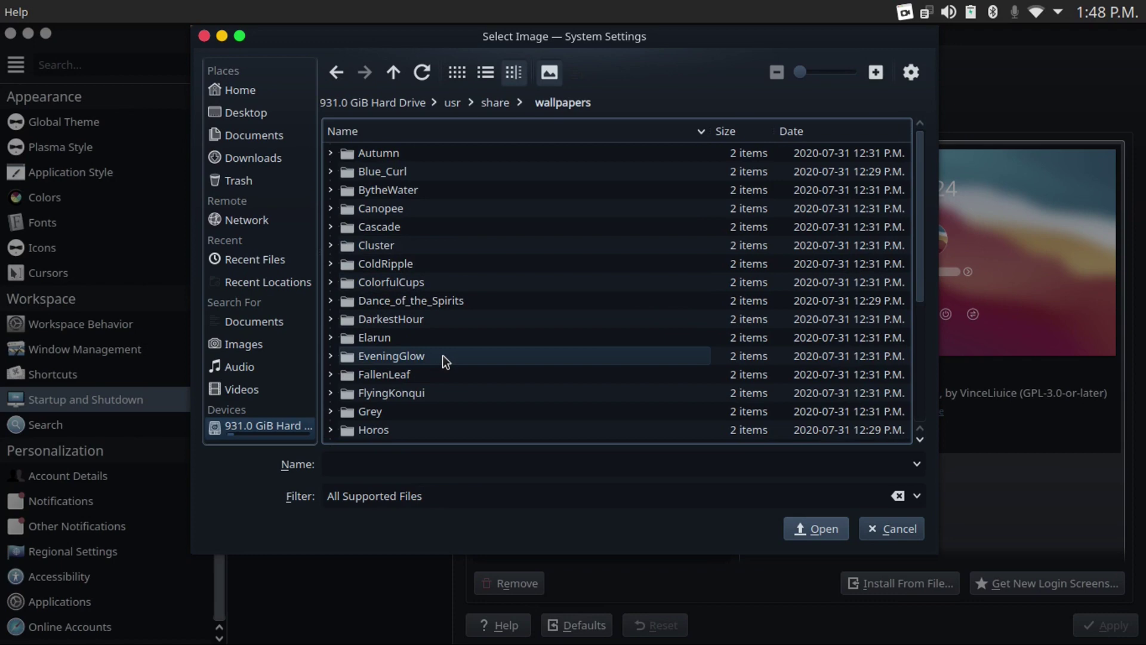
scroll(443, 356, down, 4)
scroll(442, 356, up, 4)
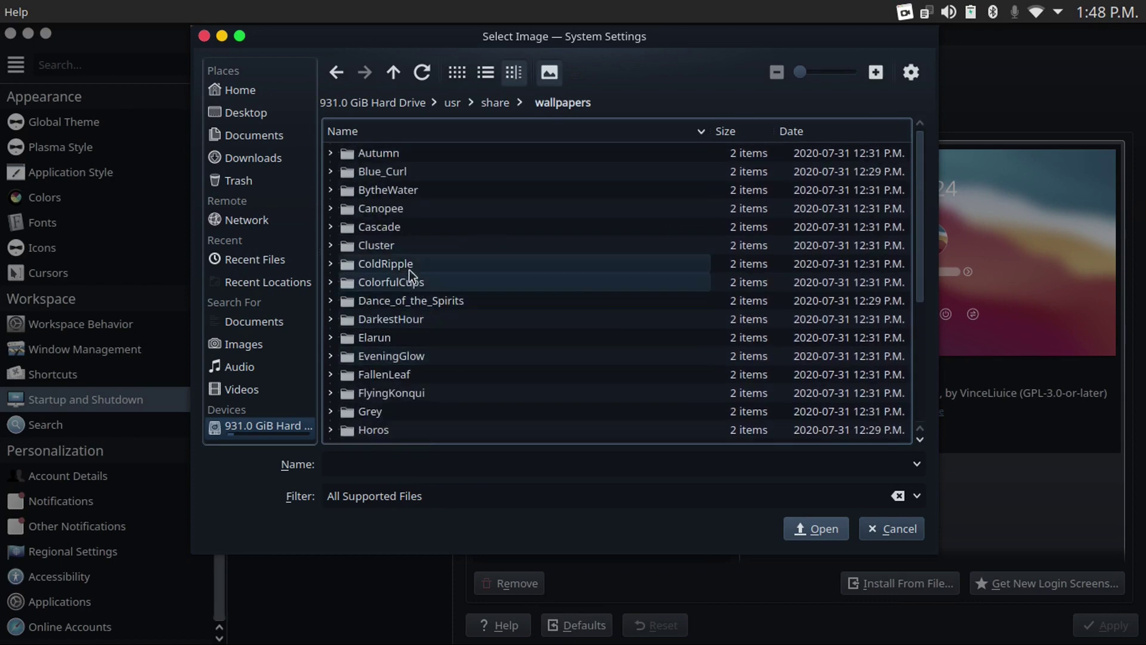
click(403, 264)
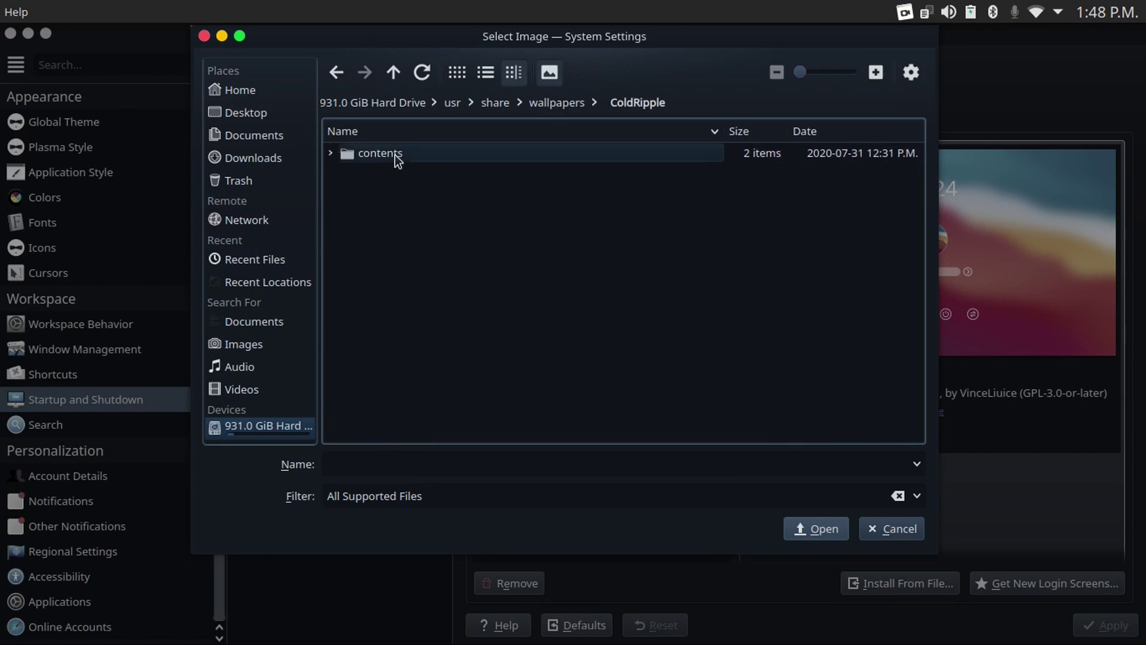
click(396, 156)
click(415, 155)
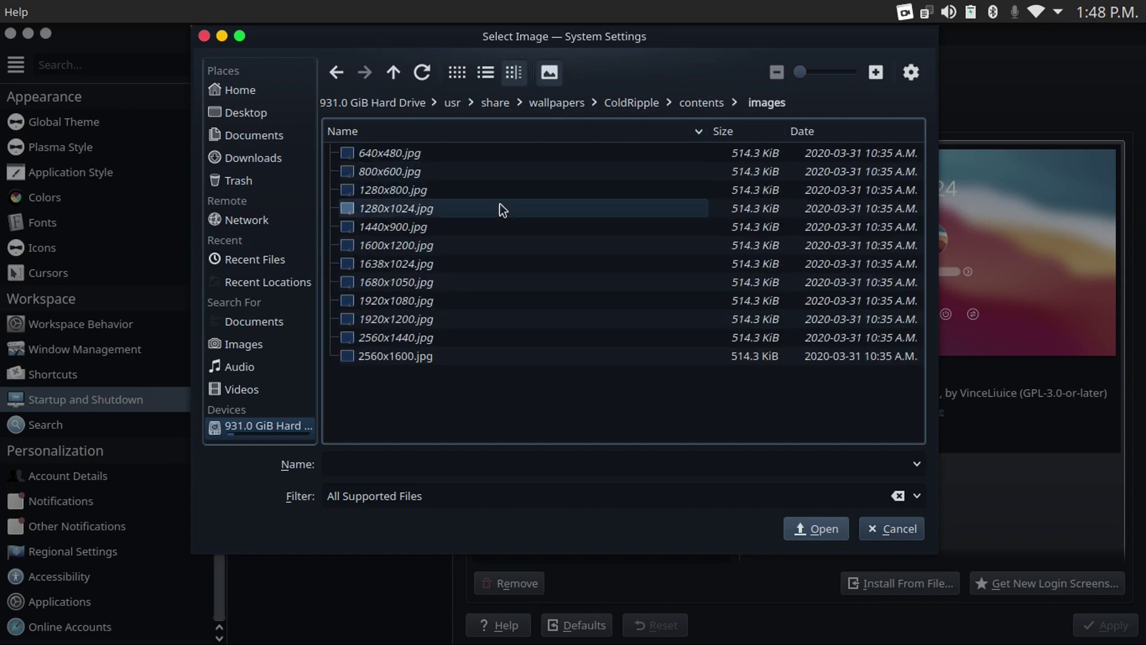
click(427, 307)
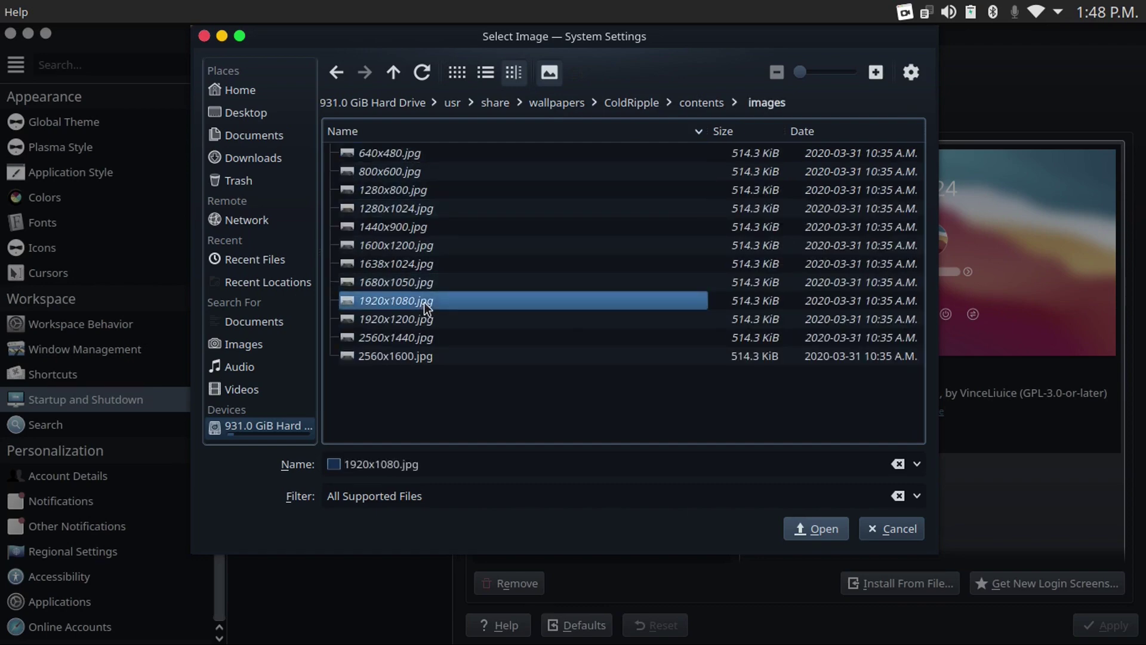
click(889, 532)
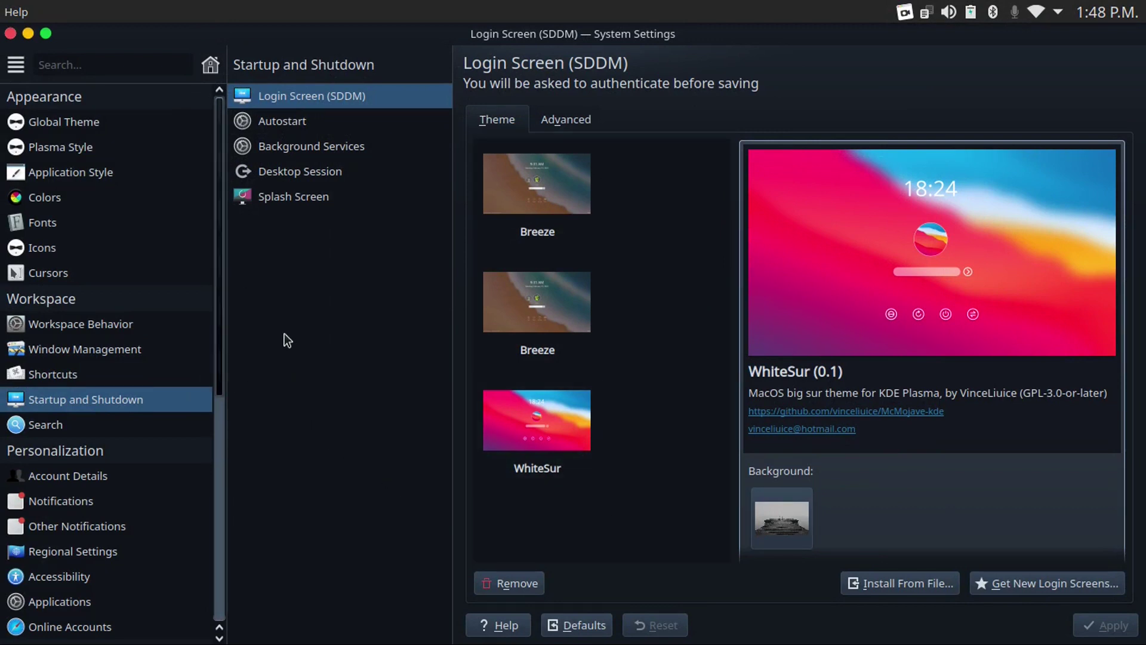
Give Spectacle's Capture Active Window the global shortcut Ctrl+@.
click(102, 374)
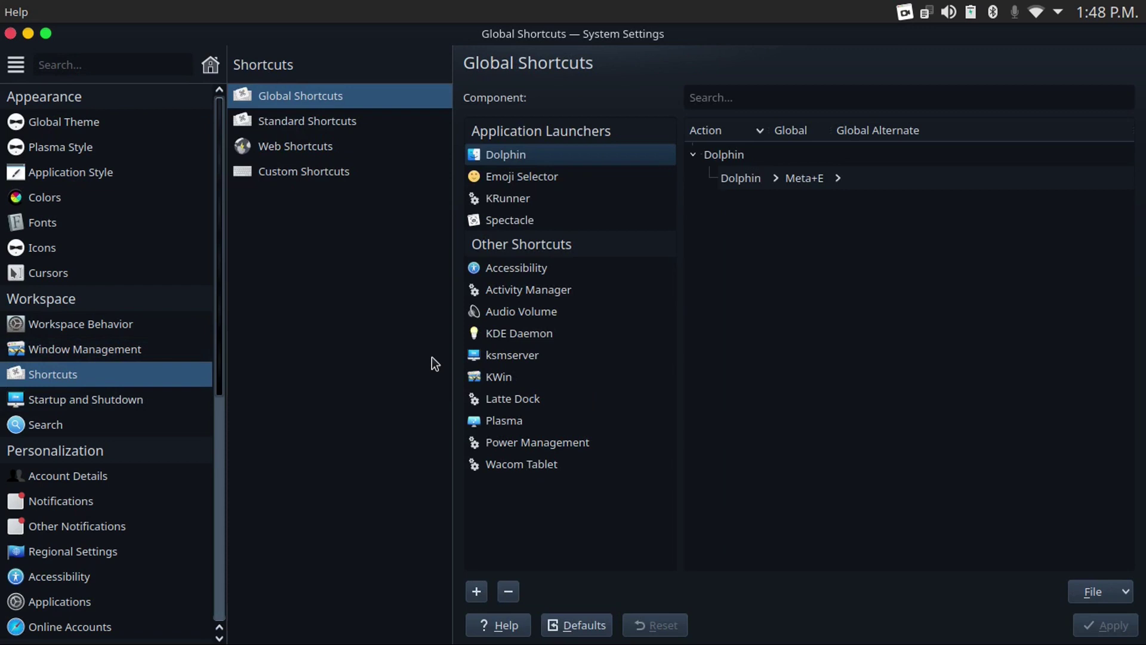
click(516, 220)
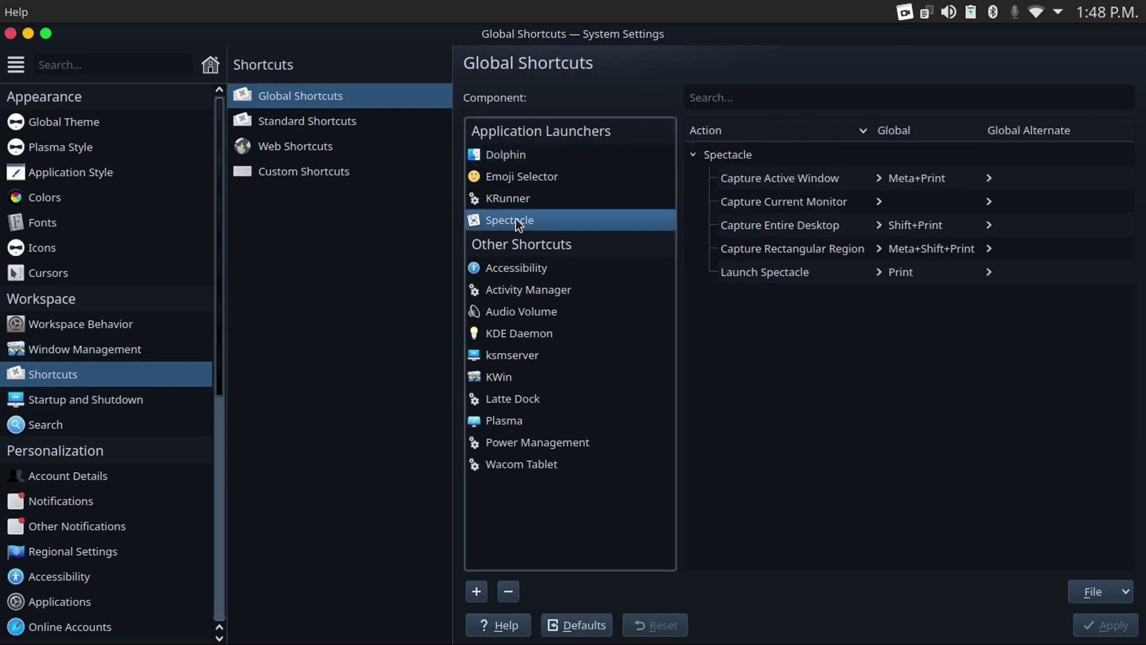
click(916, 178)
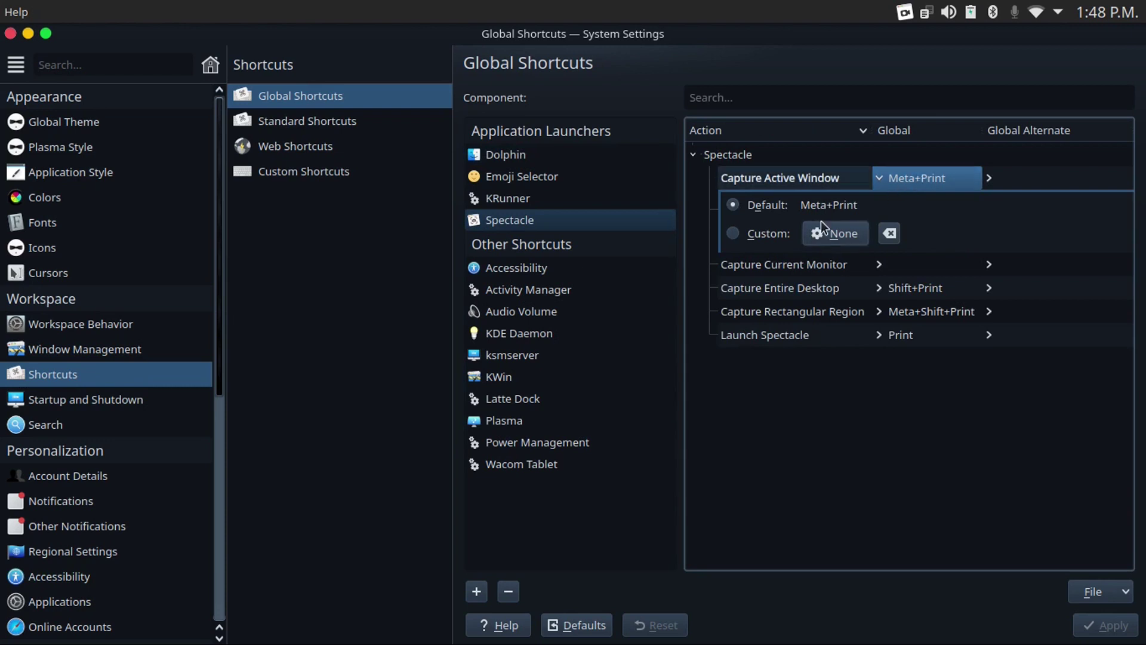
click(831, 234)
click(829, 234)
key(ctrl+shift)
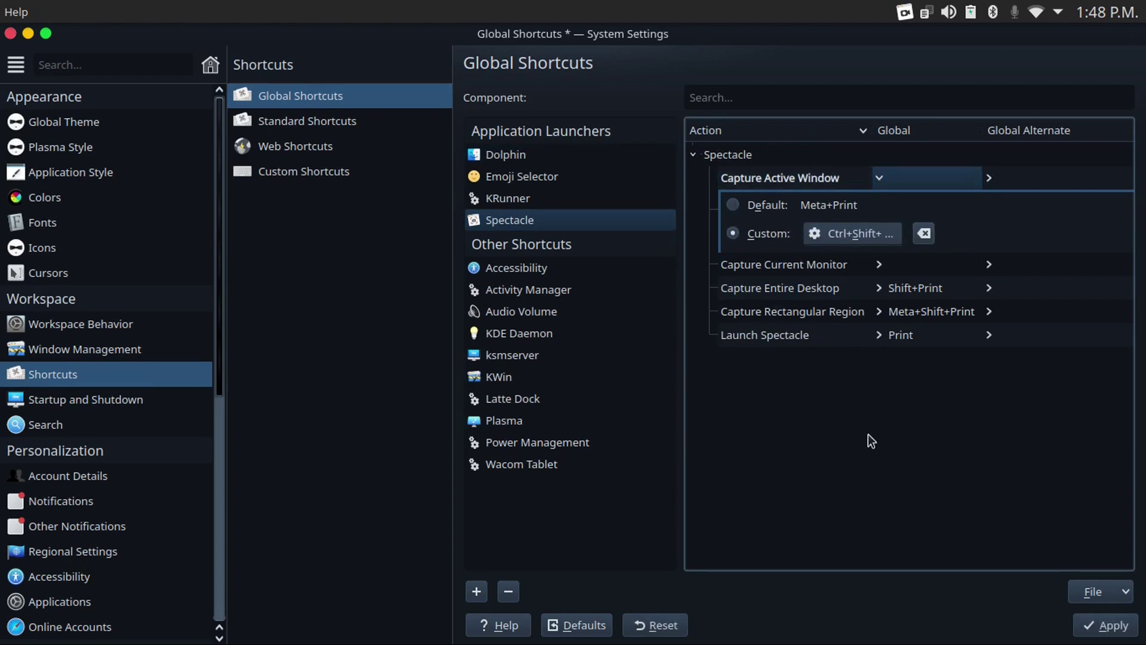
key(ctrl+shift+2)
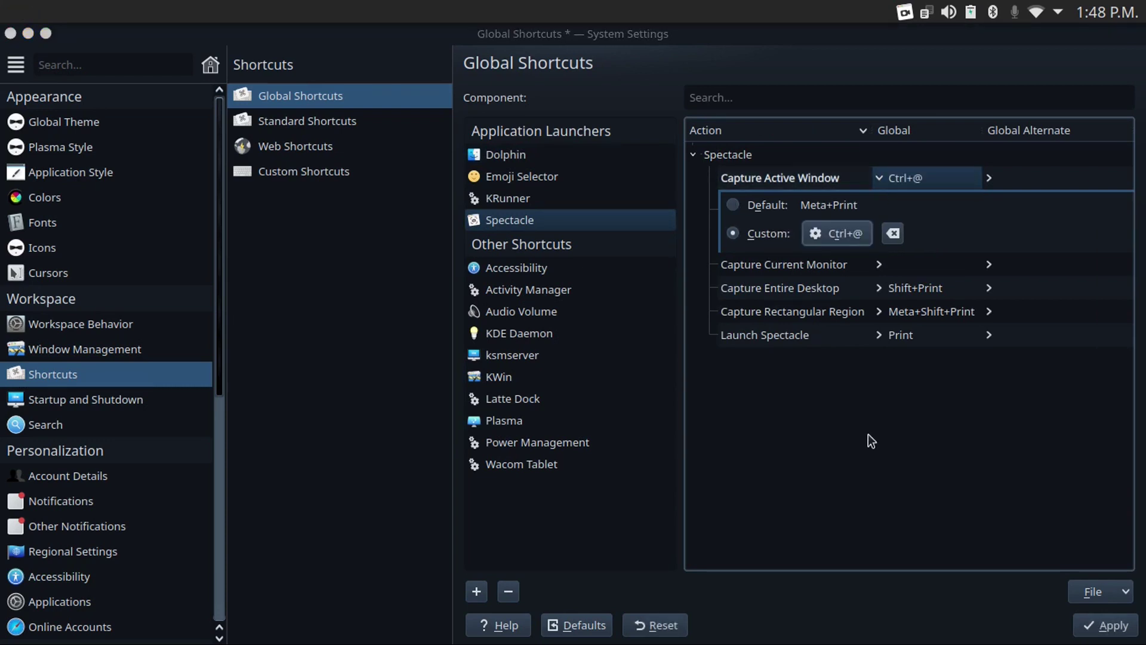
Set Capture Entire Desktop to Ctrl+! and Capture Rectangular Region to Ctrl+#.
click(921, 288)
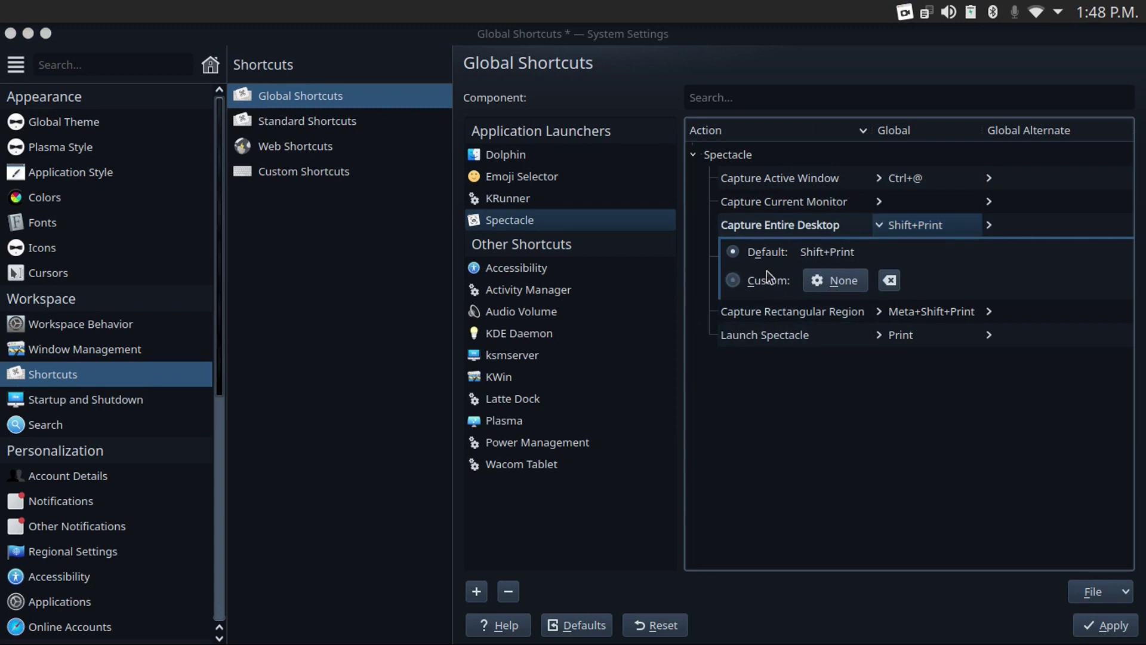
click(835, 280)
key(ctrl+shift+1)
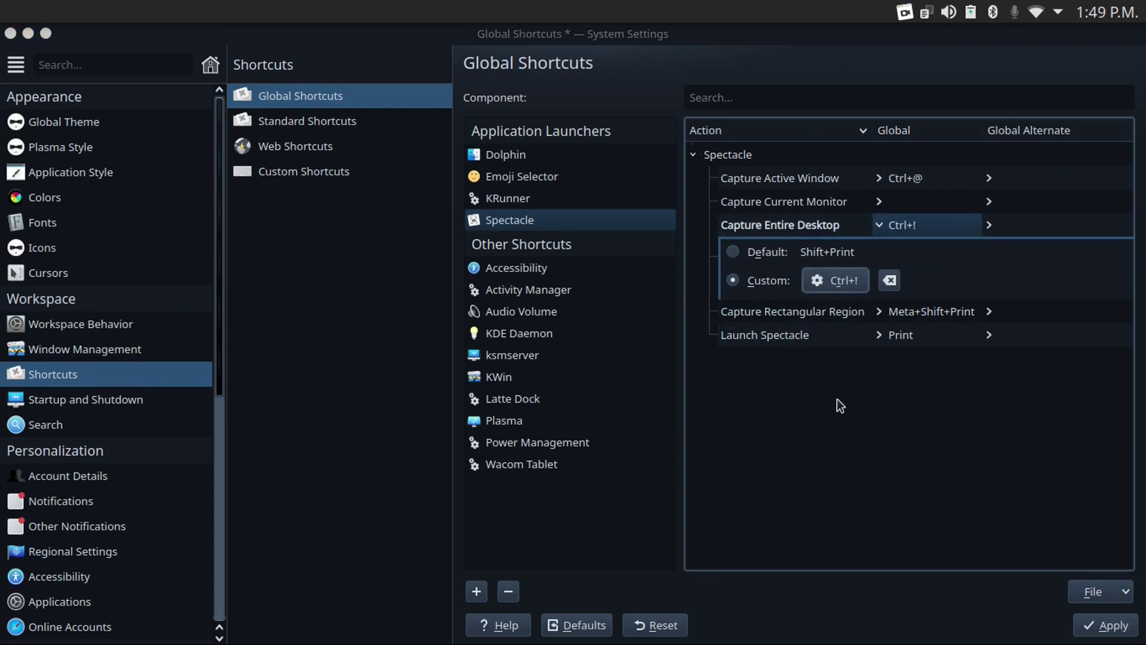
click(920, 313)
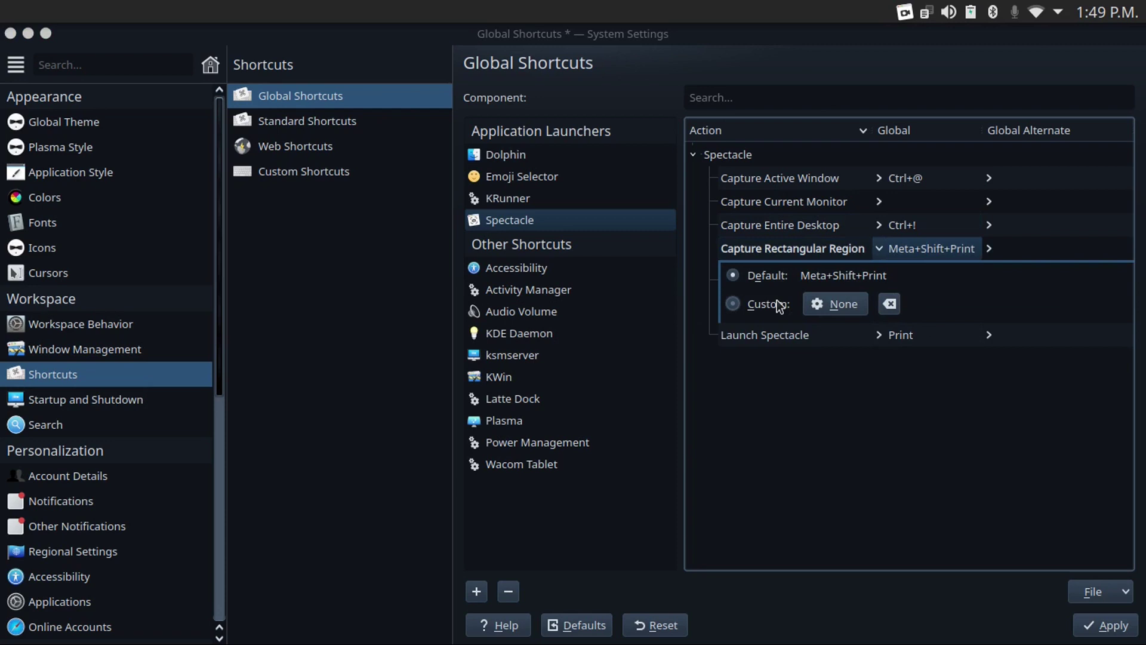
click(835, 304)
key(ctrl+shift+3)
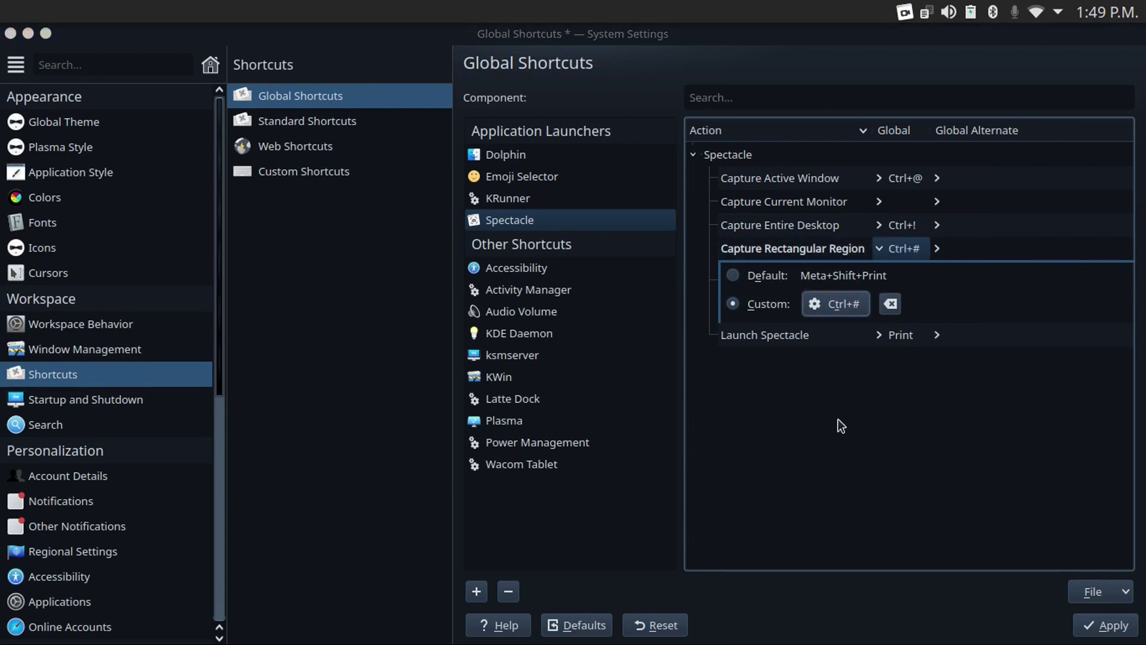
Remove Launch Spectacle's shortcut and apply the Spectacle shortcut changes.
click(901, 335)
click(770, 328)
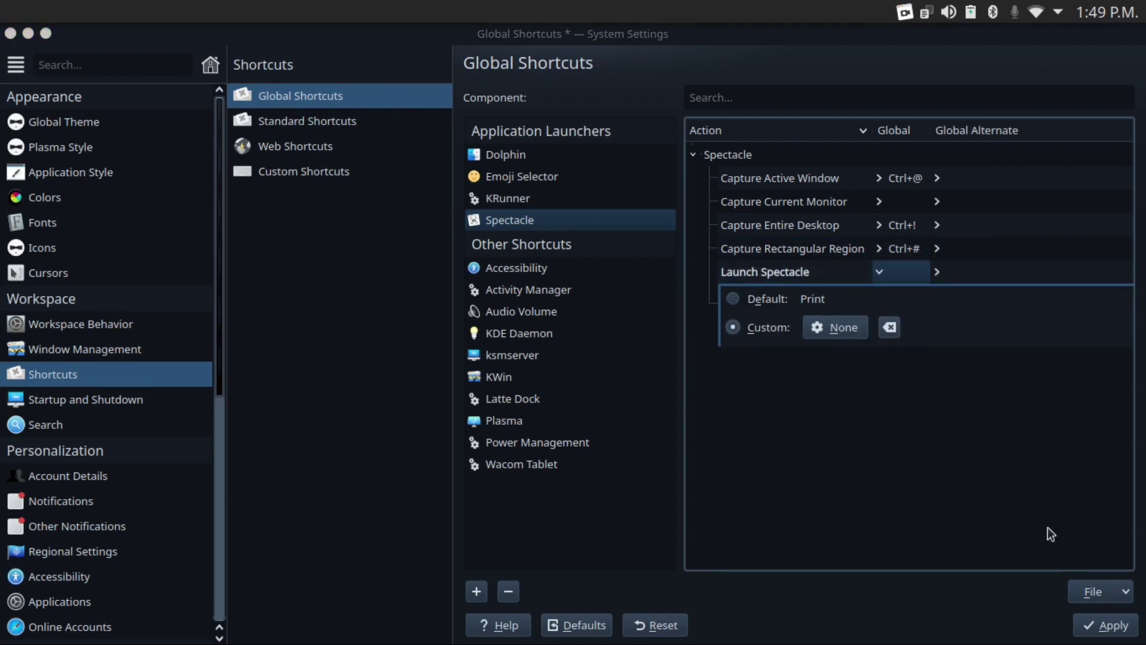
click(1109, 626)
In KWin's shortcuts, assign Ctrl+Q to Close Window, accepting the reassignment.
click(518, 379)
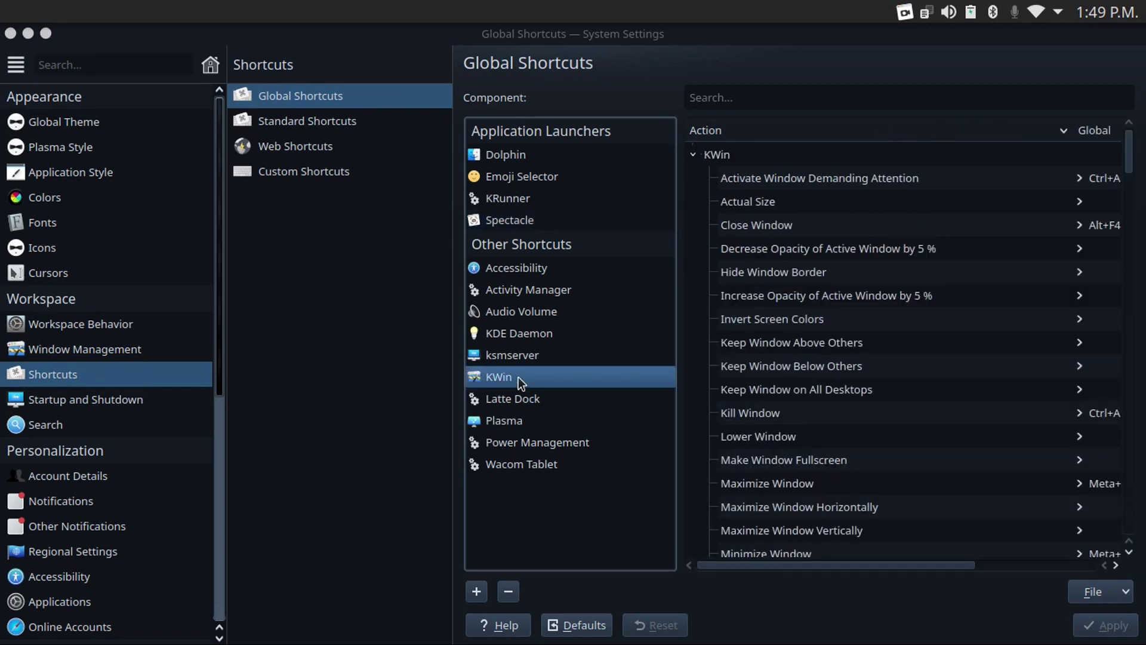
click(737, 97)
text(clo)
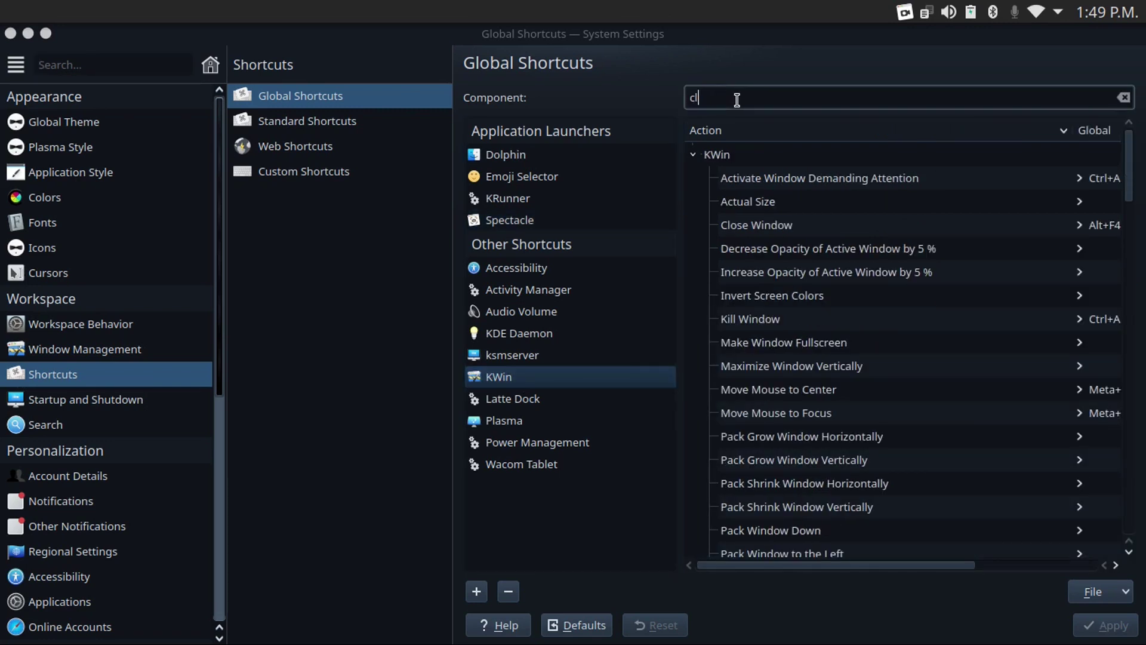
click(847, 177)
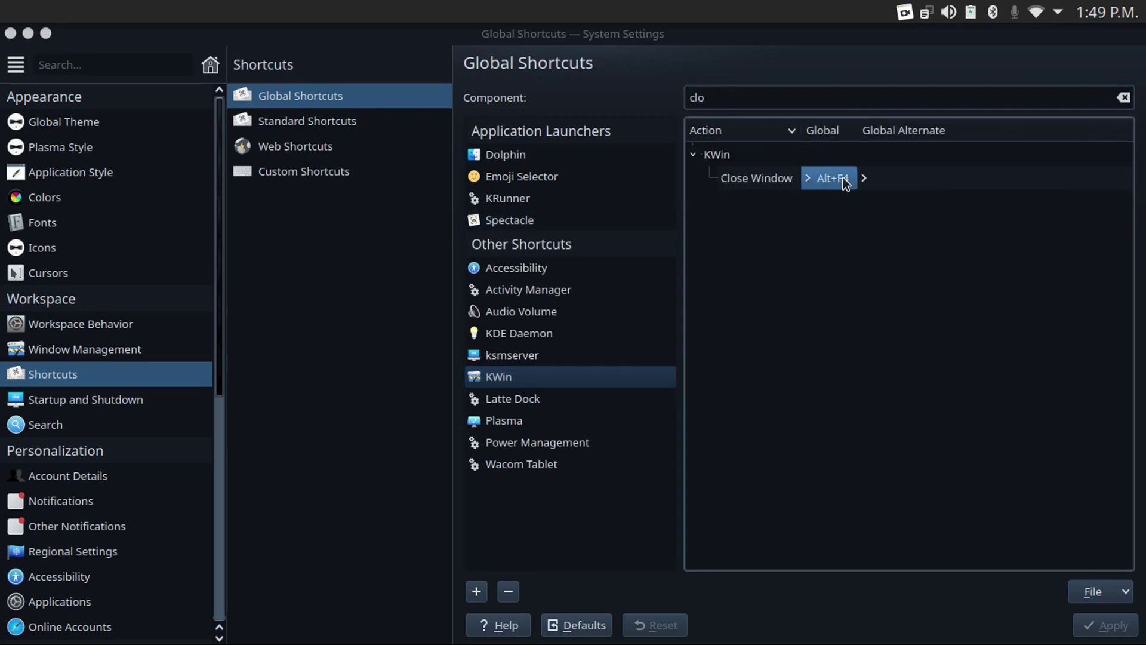
click(824, 234)
key(ctrl+q)
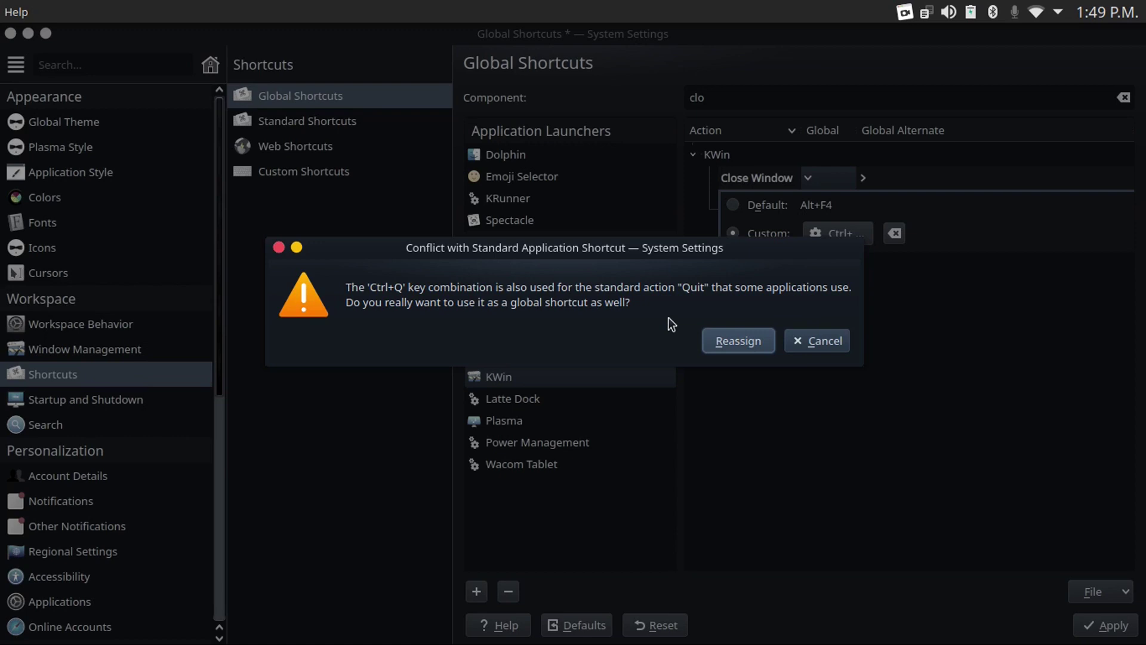
click(738, 341)
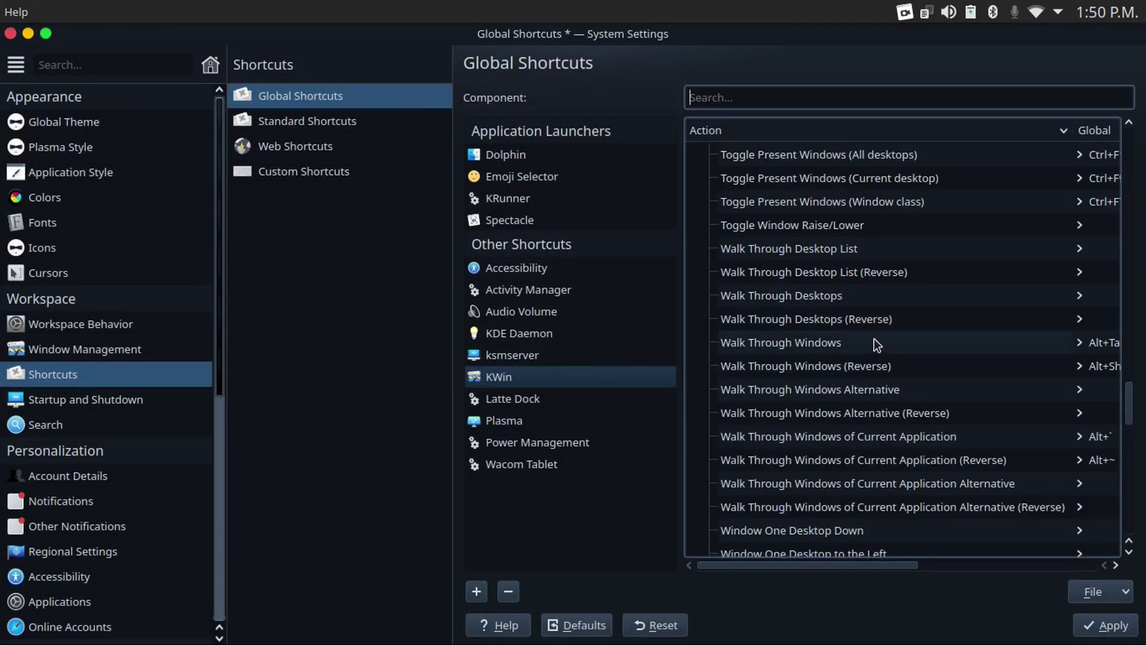
Set Walk Through Windows to the custom shortcut Meta+Tab.
scroll(874, 340, right, 3)
click(963, 343)
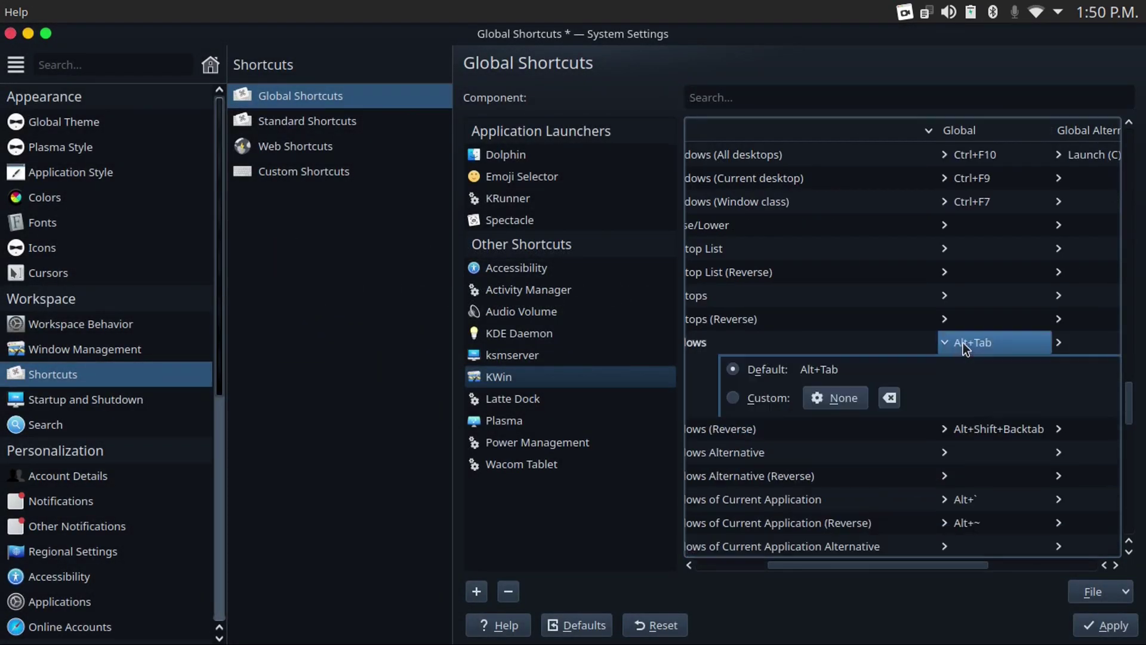
click(778, 397)
click(826, 399)
key(super)
key(super+Tab)
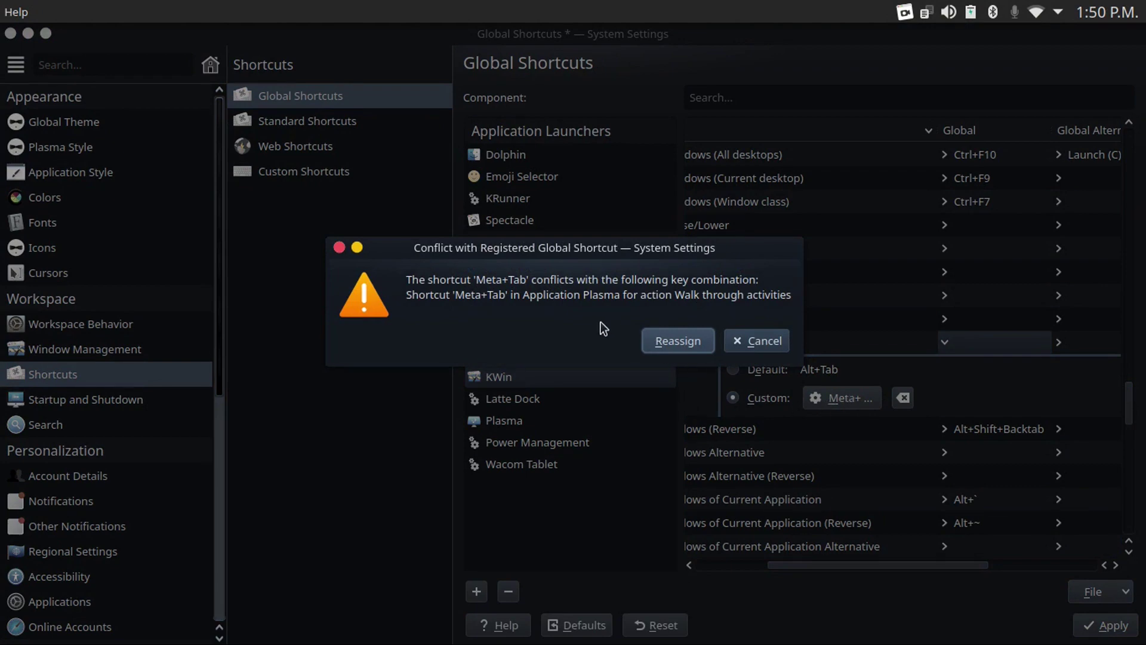
click(657, 340)
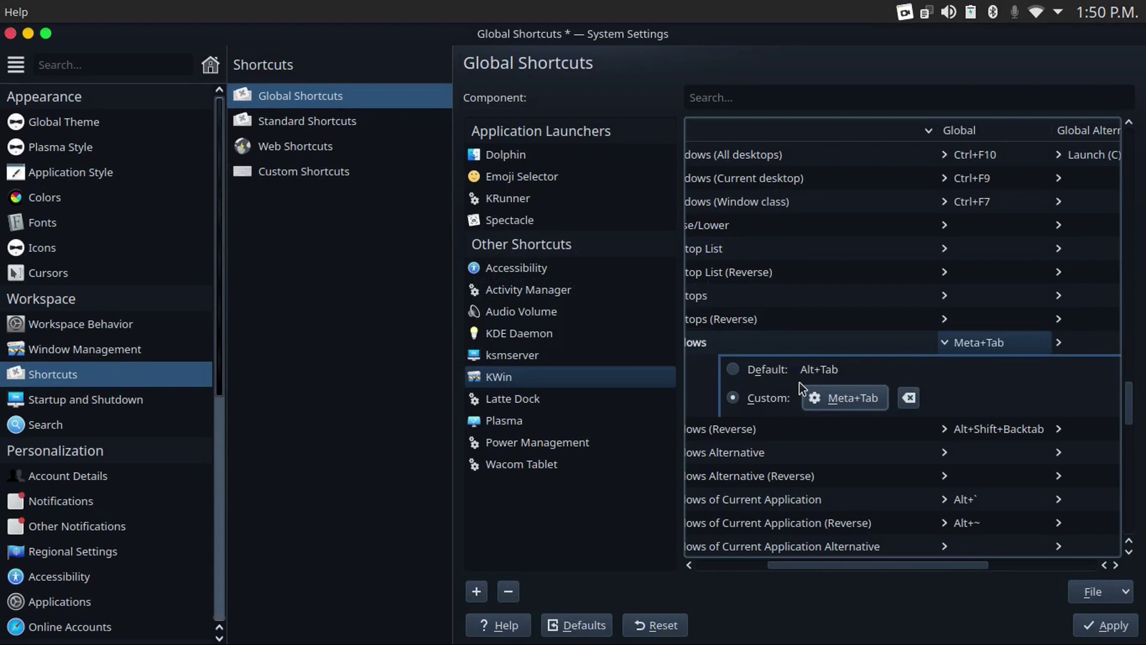
Give reverse window switching Meta+Shift+Tab, taking it over from Plasma, and test it.
scroll(955, 433, left, 3)
scroll(865, 436, right, 5)
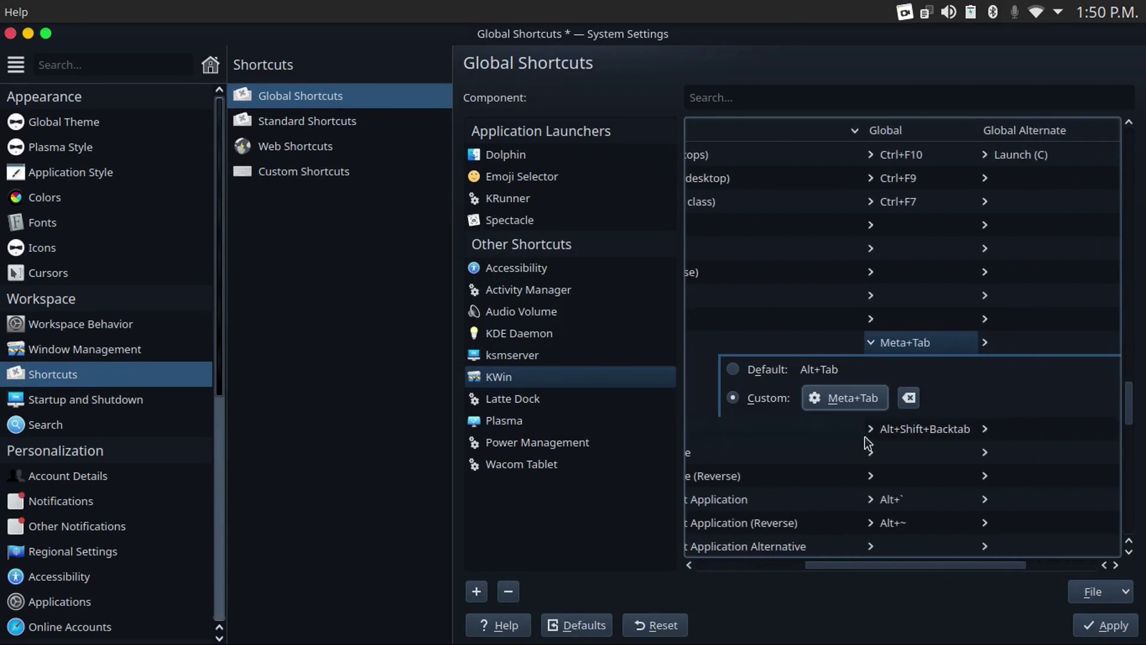
click(922, 428)
click(768, 423)
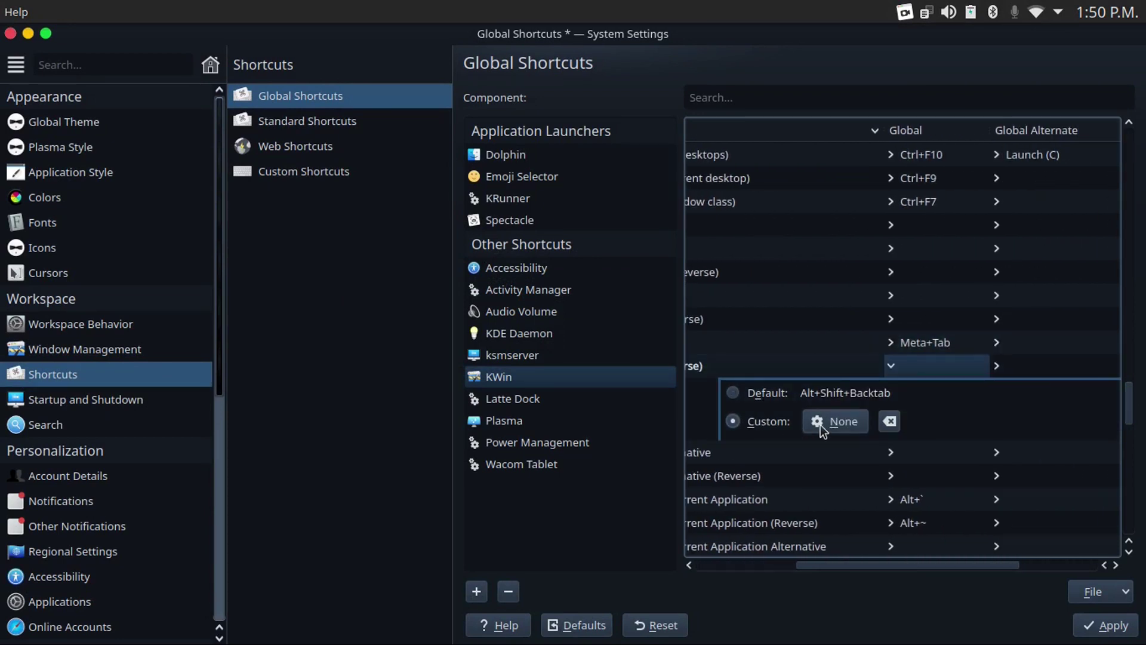
click(834, 425)
key(super+shift+Tab)
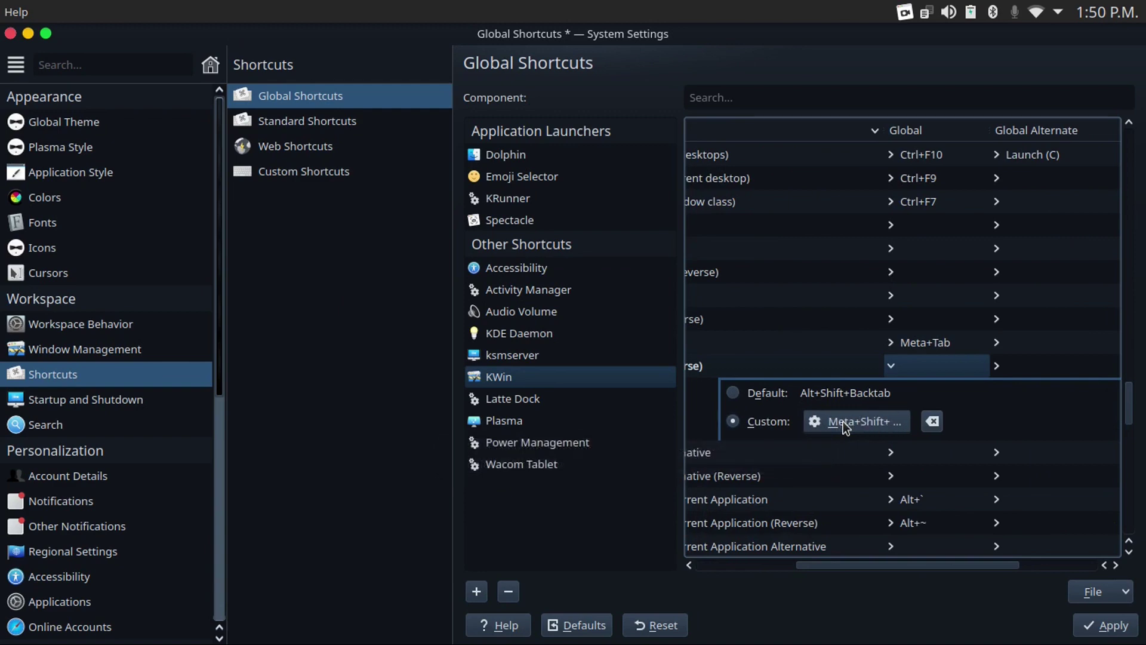
click(717, 341)
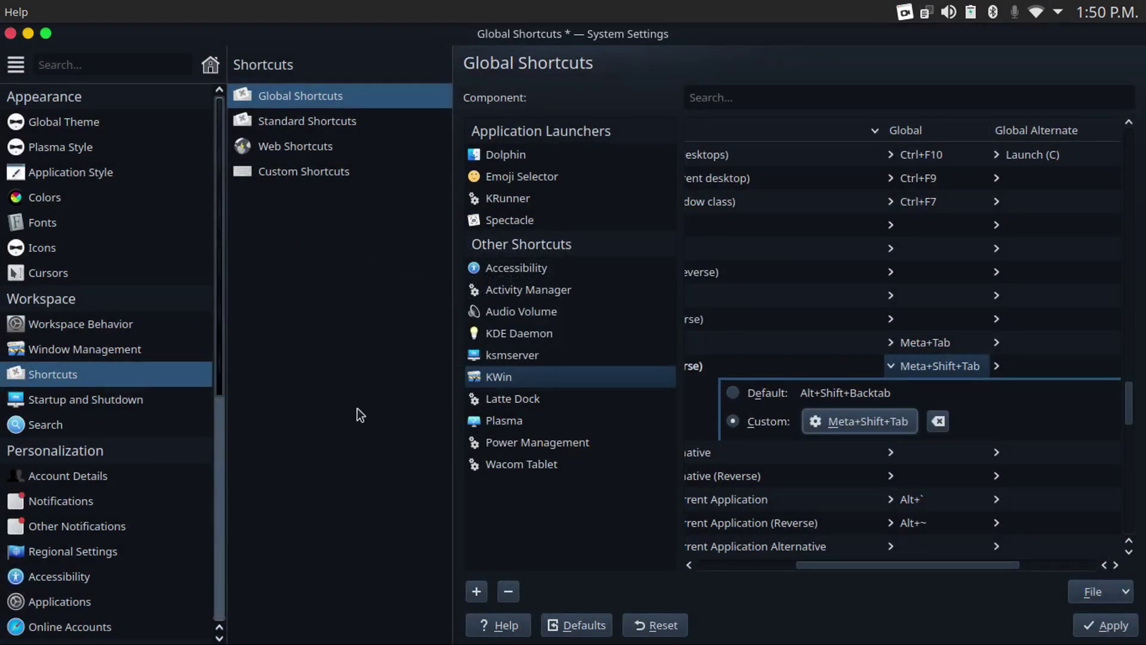
key(super+shift+Tab)
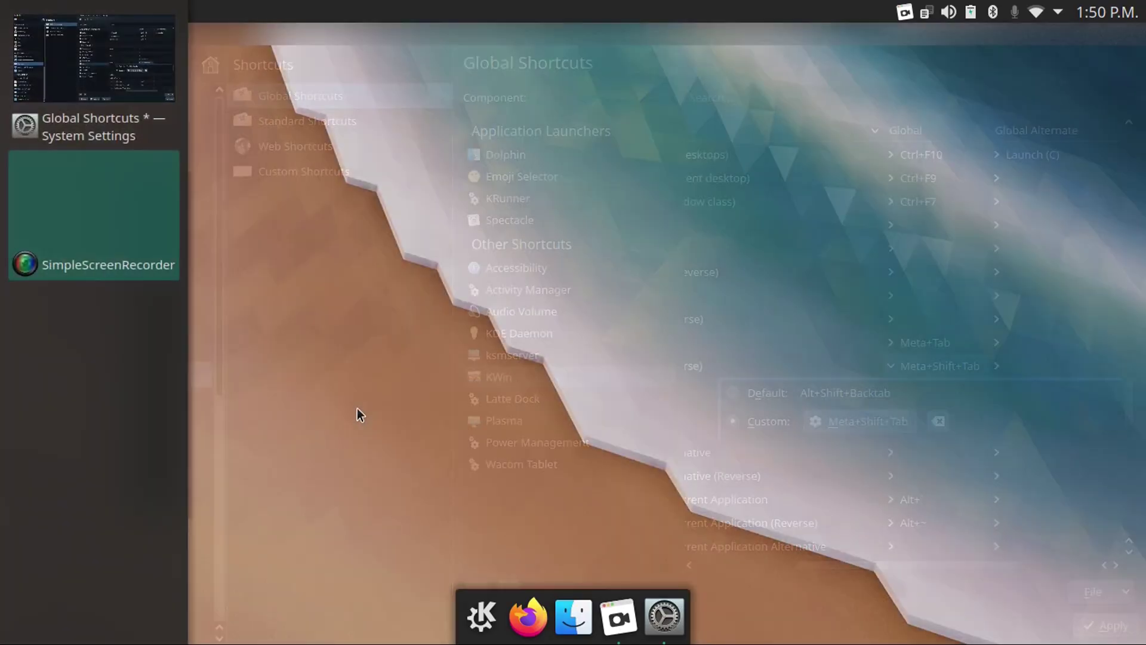
key(super+shift+Tab)
key(super+shift+Tab)
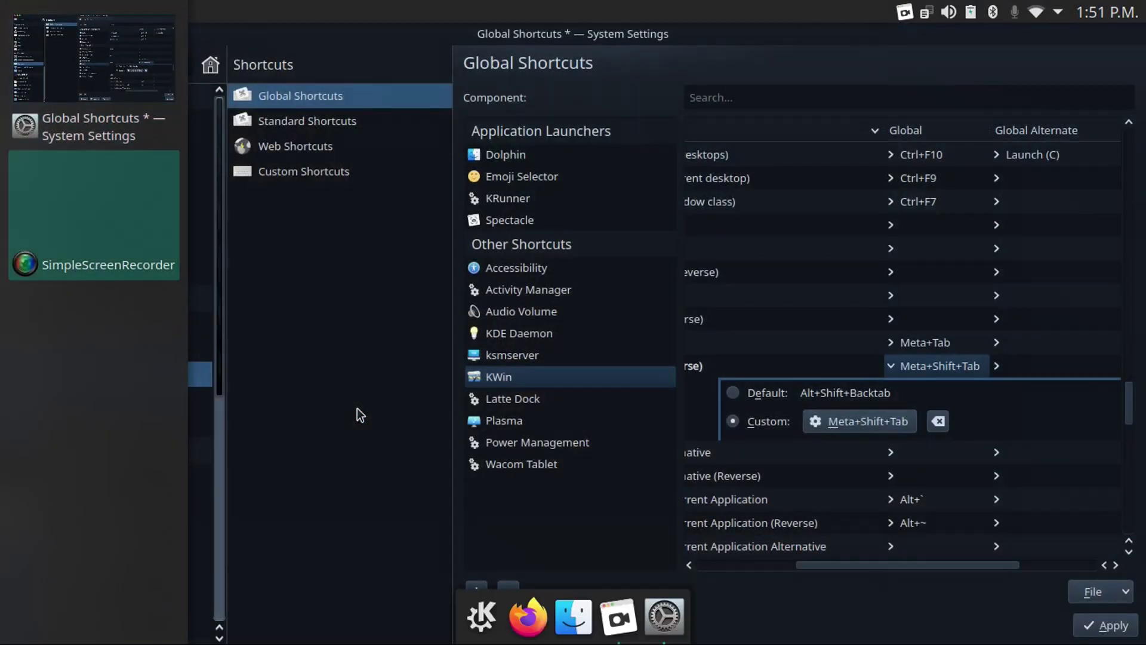
key(super+shift+Tab)
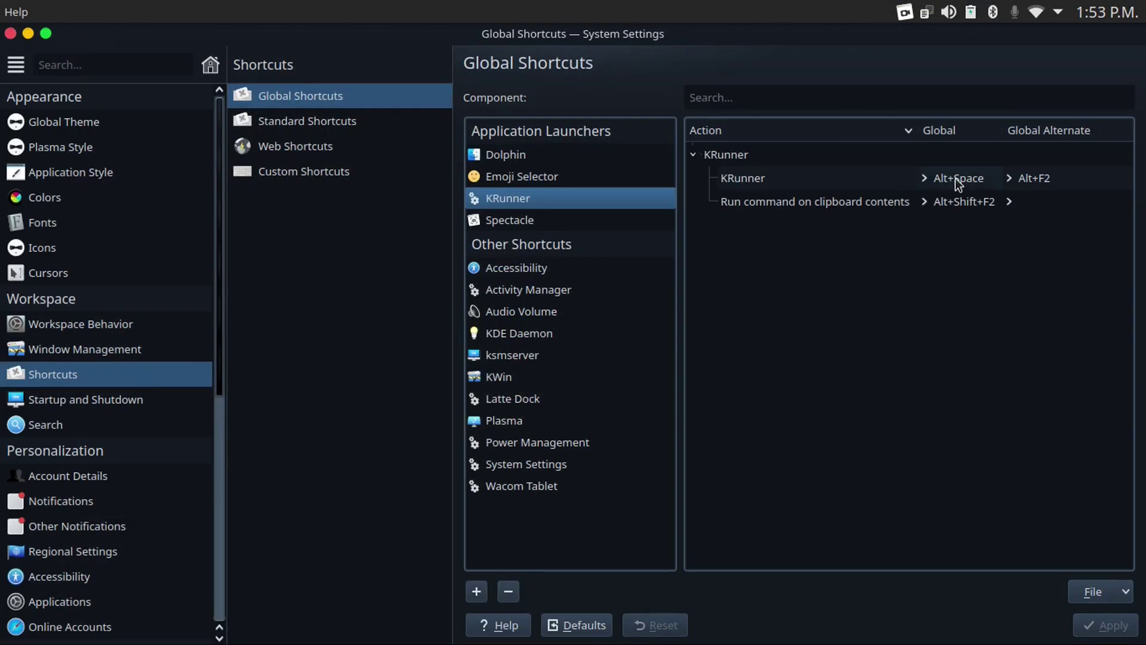
Set KRunner's shortcut to Ctrl+Space, save, and test it.
click(956, 177)
key(ctrl+space)
key(alt+a)
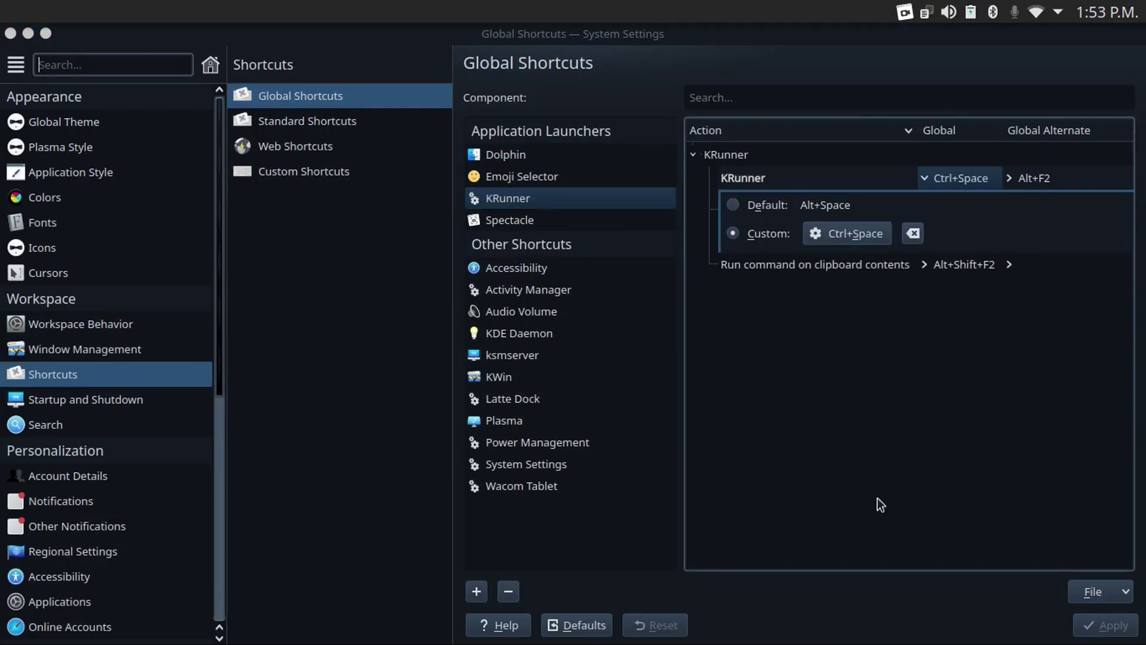
key(ctrl+space)
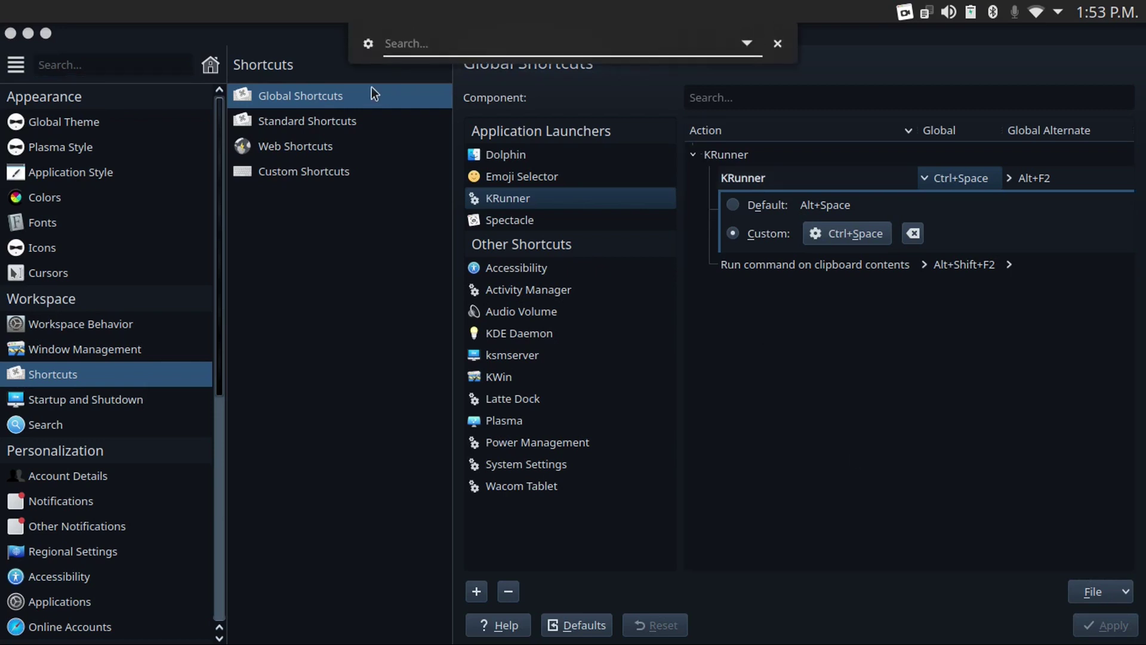
click(784, 43)
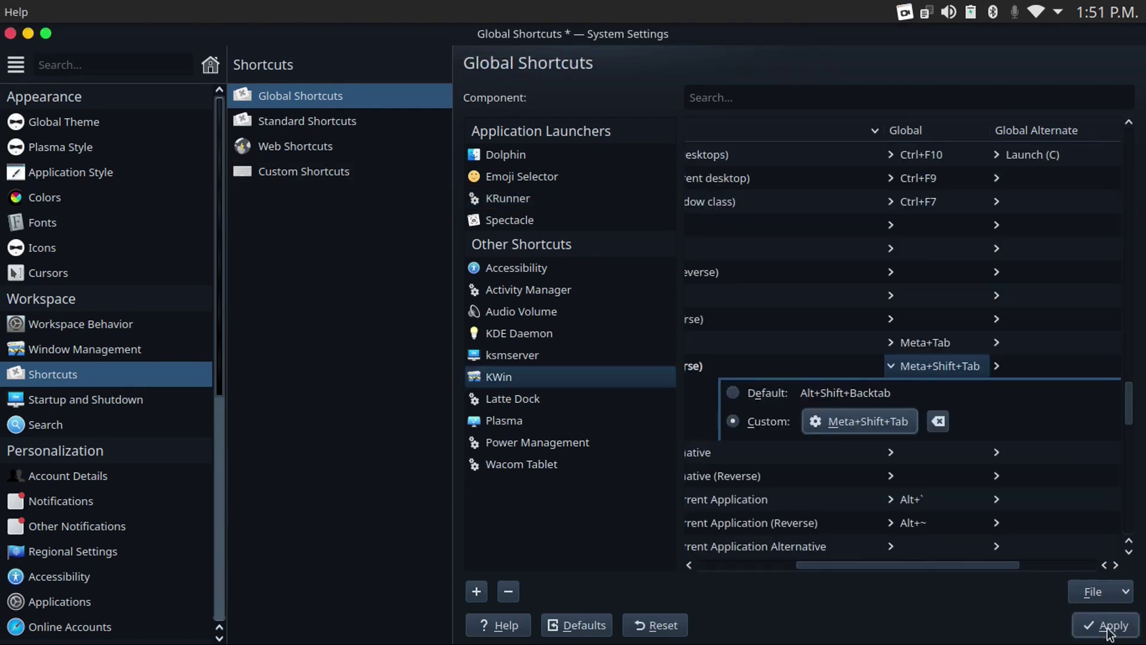
Save the window-switching shortcuts, then invert the touchpad scroll direction for natural scrolling and apply.
click(1108, 627)
scroll(125, 395, down, 5)
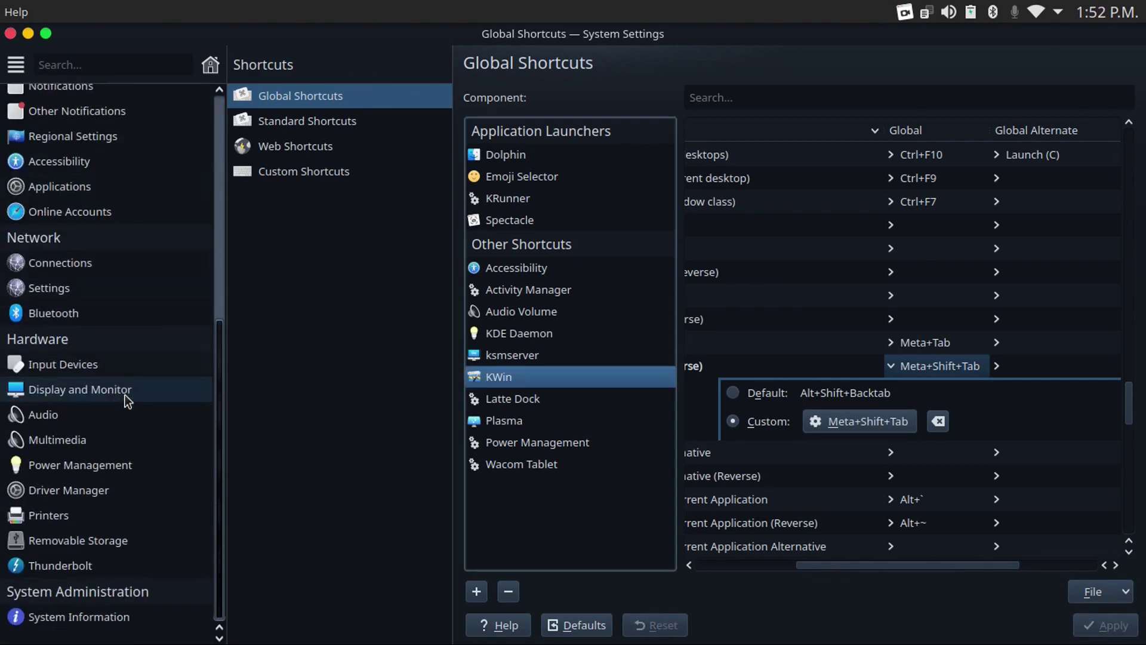
click(116, 363)
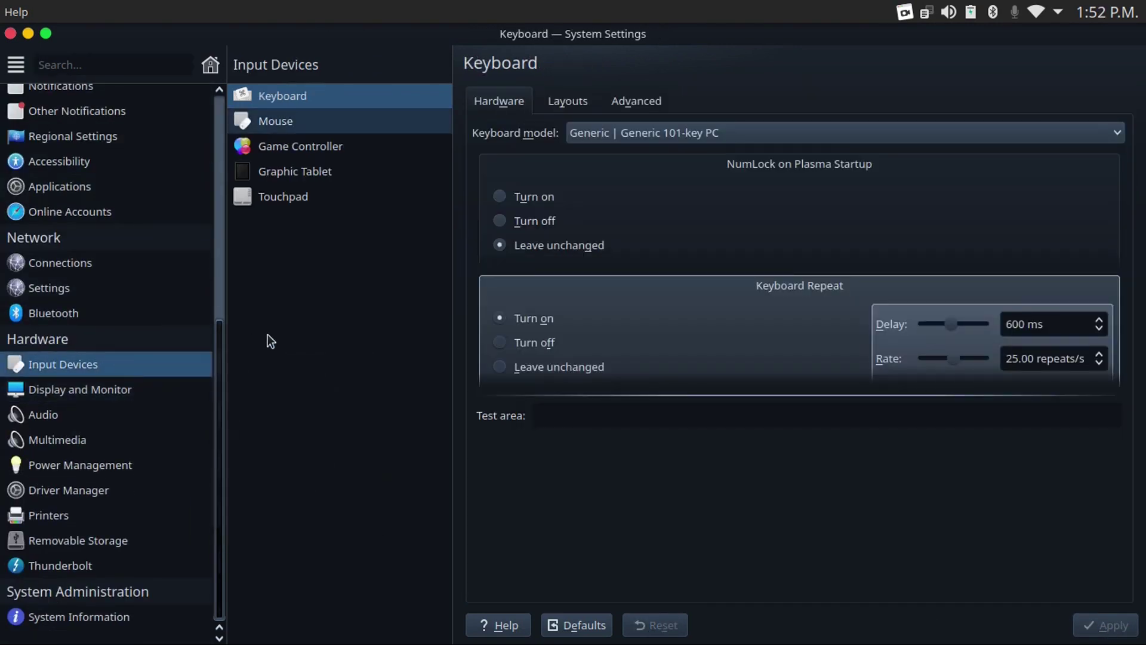
click(307, 200)
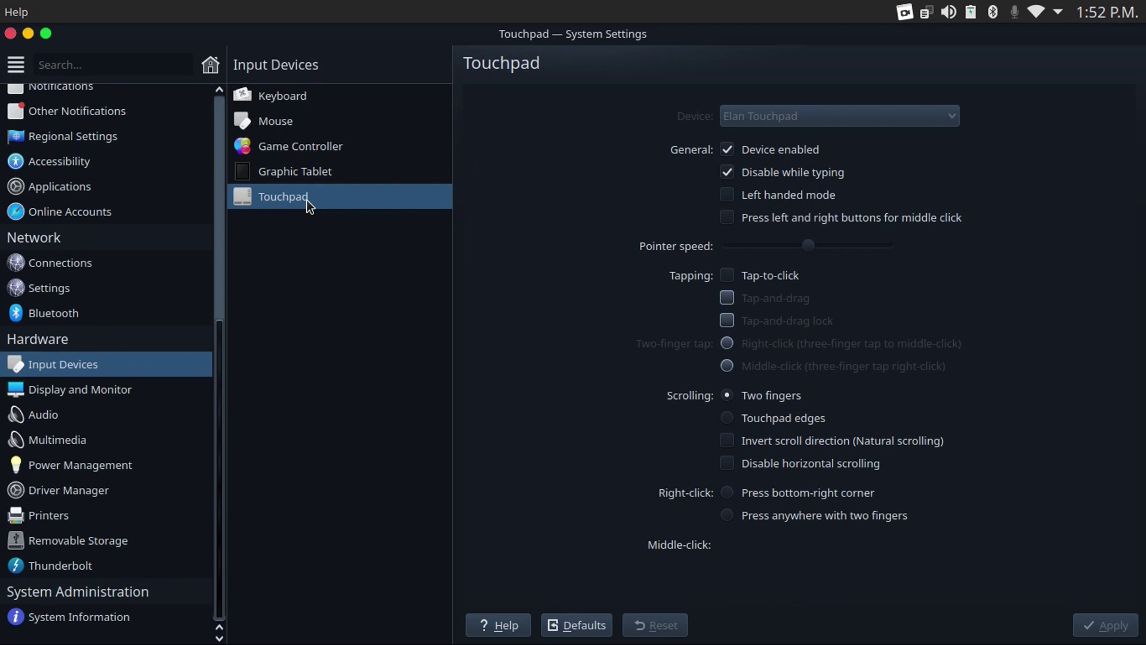
click(693, 446)
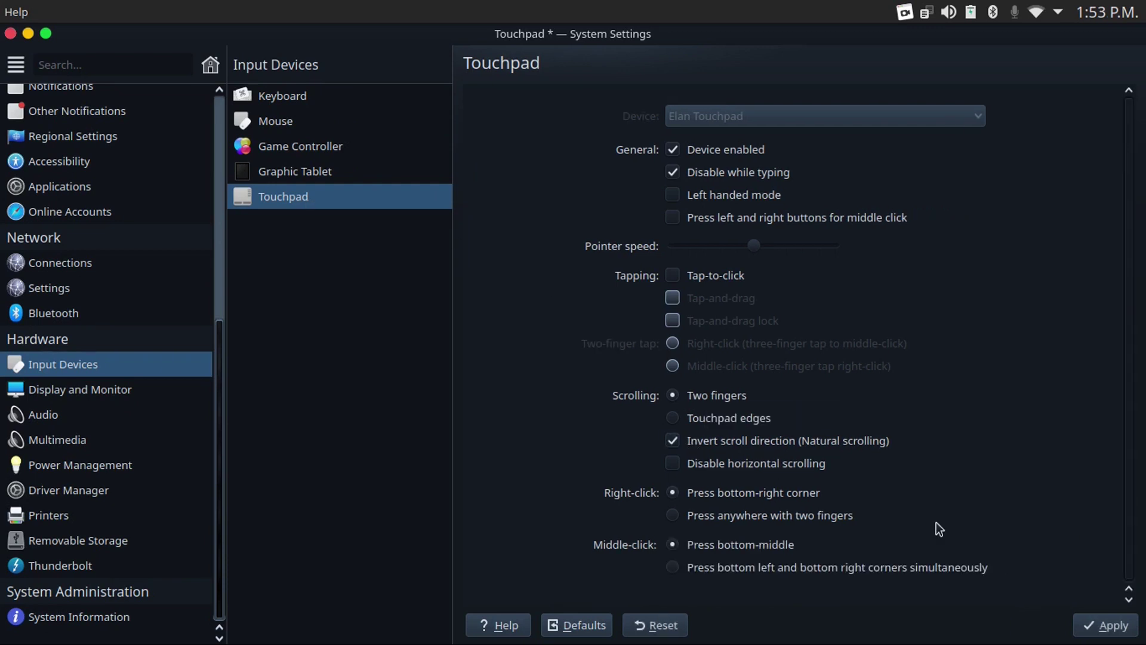
click(1095, 627)
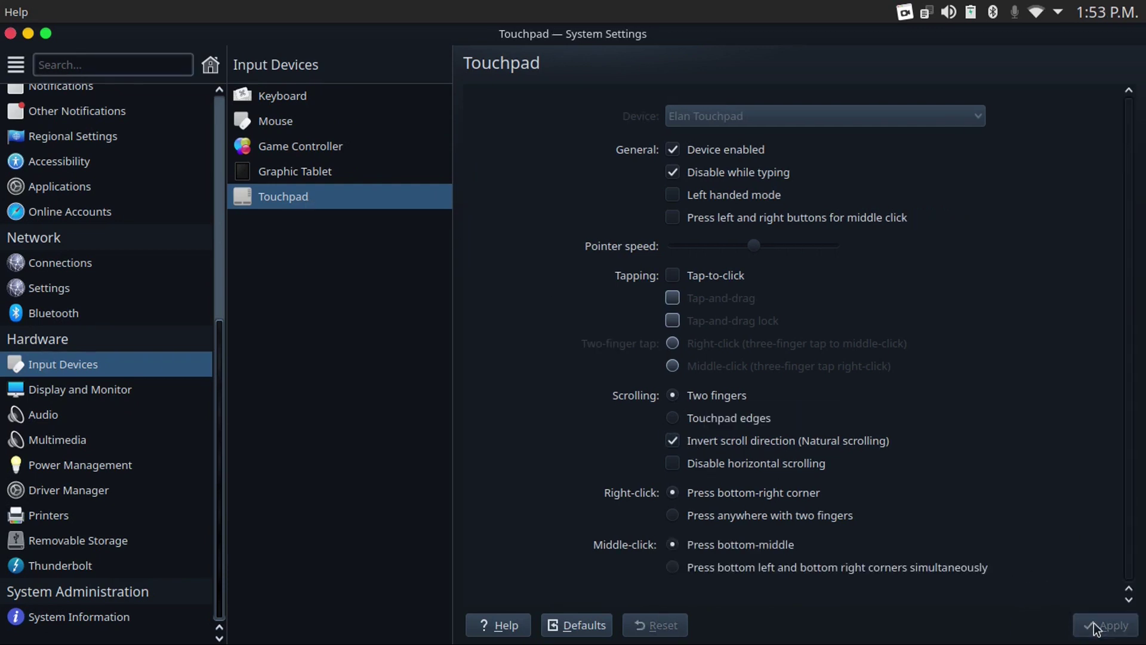
Activate Night Color under Display and Monitor and apply it.
click(144, 394)
click(286, 172)
click(728, 176)
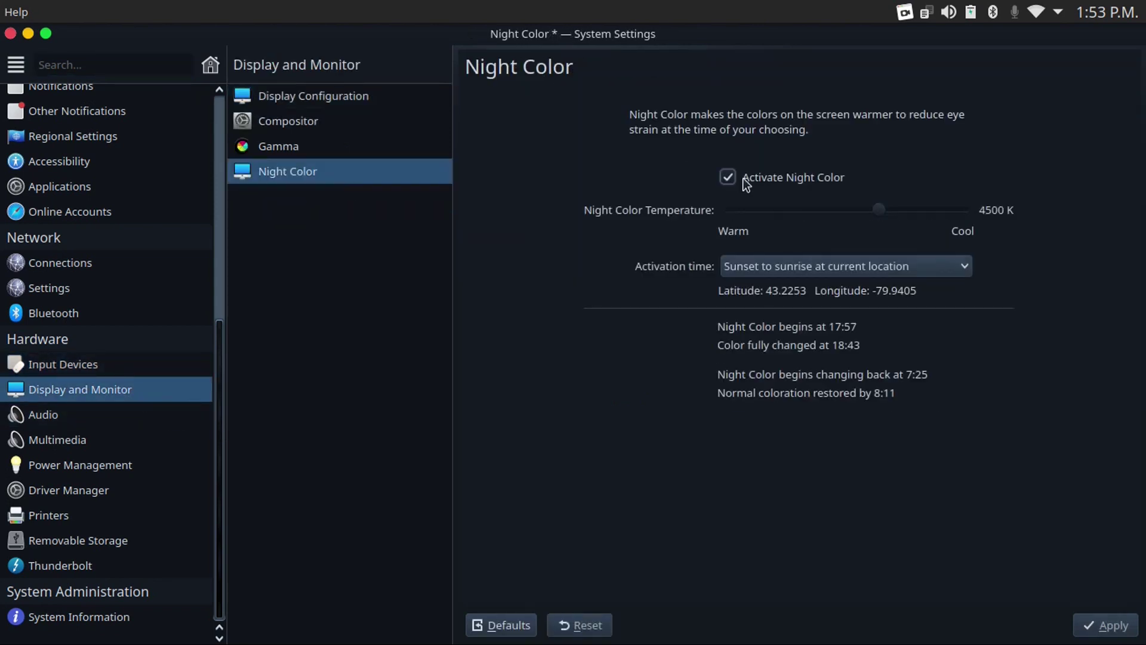
click(1089, 635)
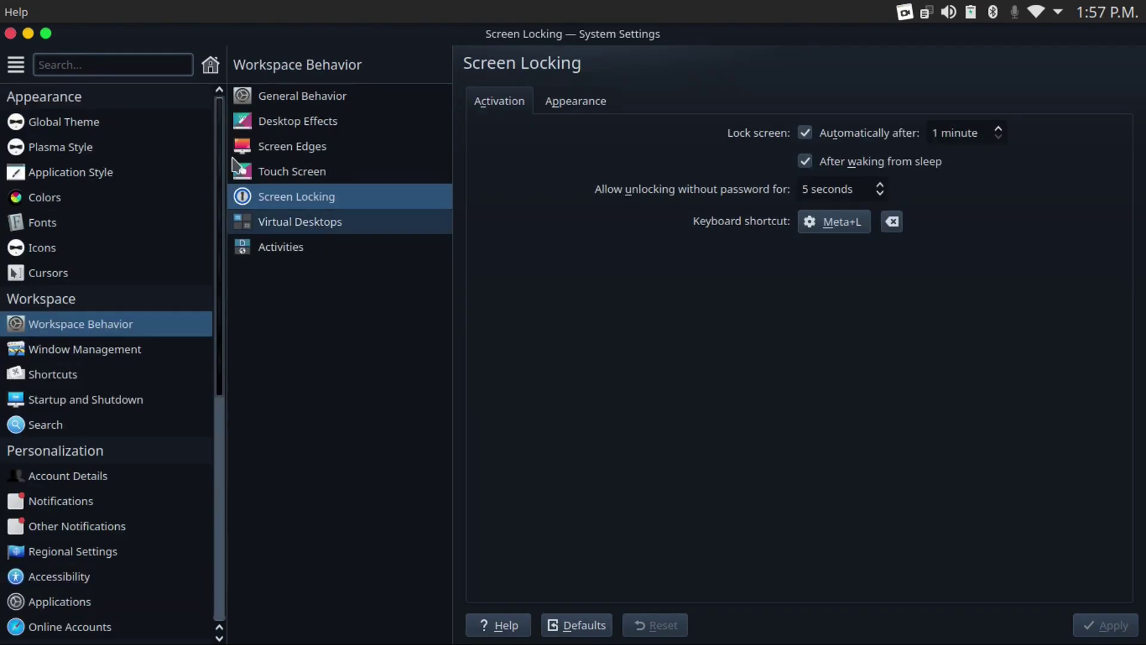
Close System Settings and hide recent applications and recent documents from the Application Dashboard.
click(11, 33)
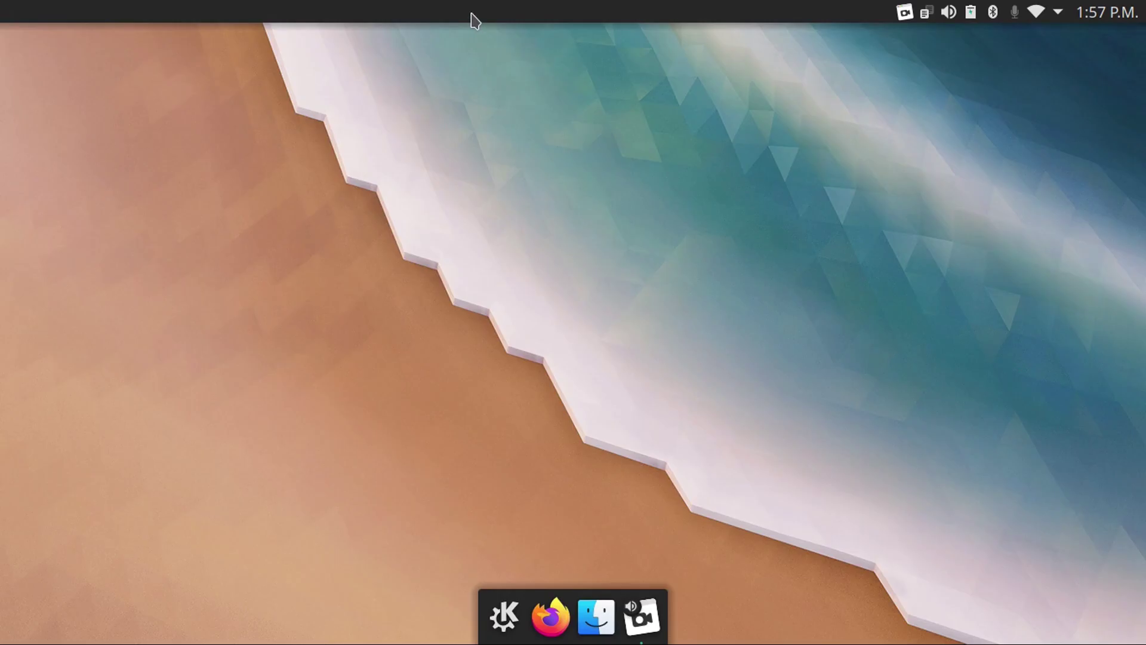
right_click(499, 600)
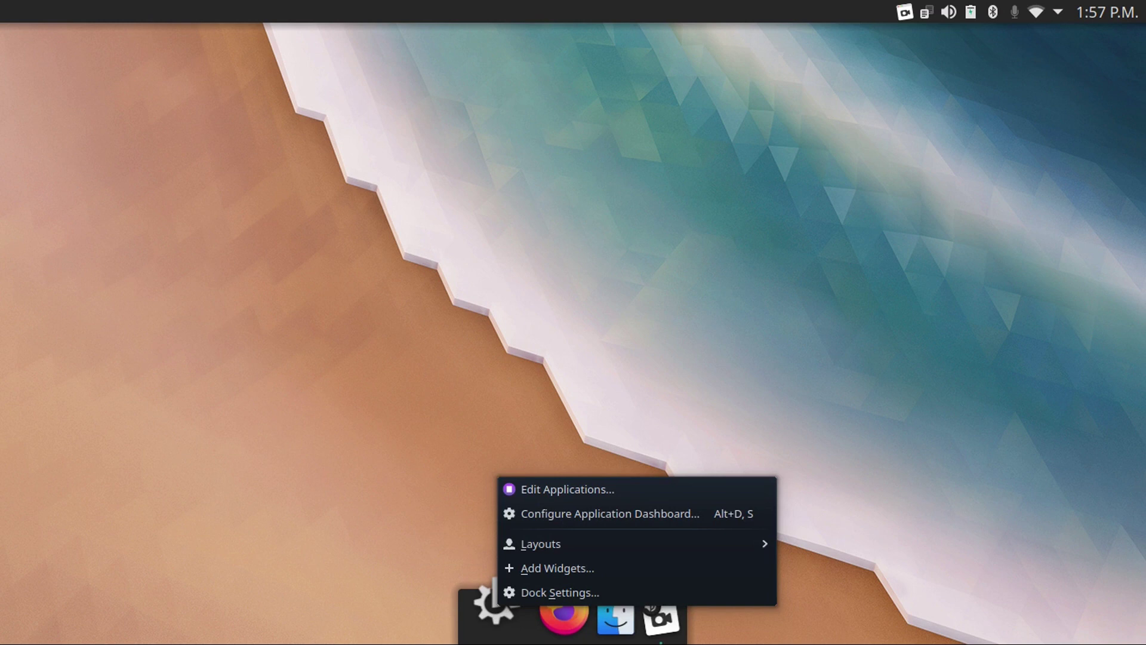
click(578, 514)
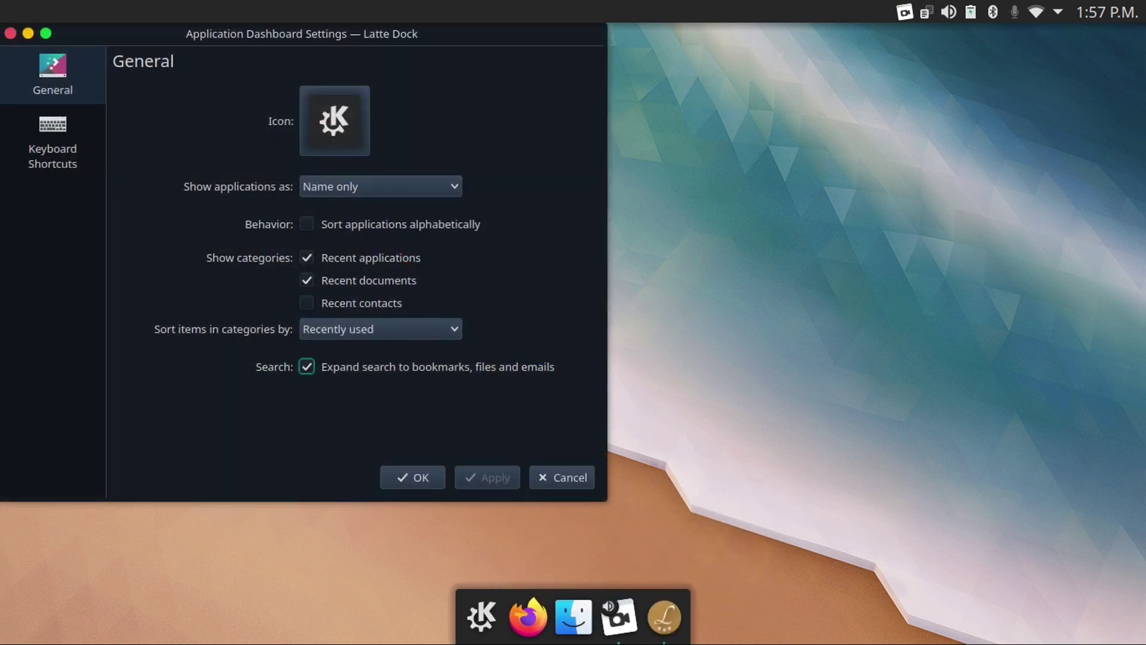
click(307, 280)
click(307, 258)
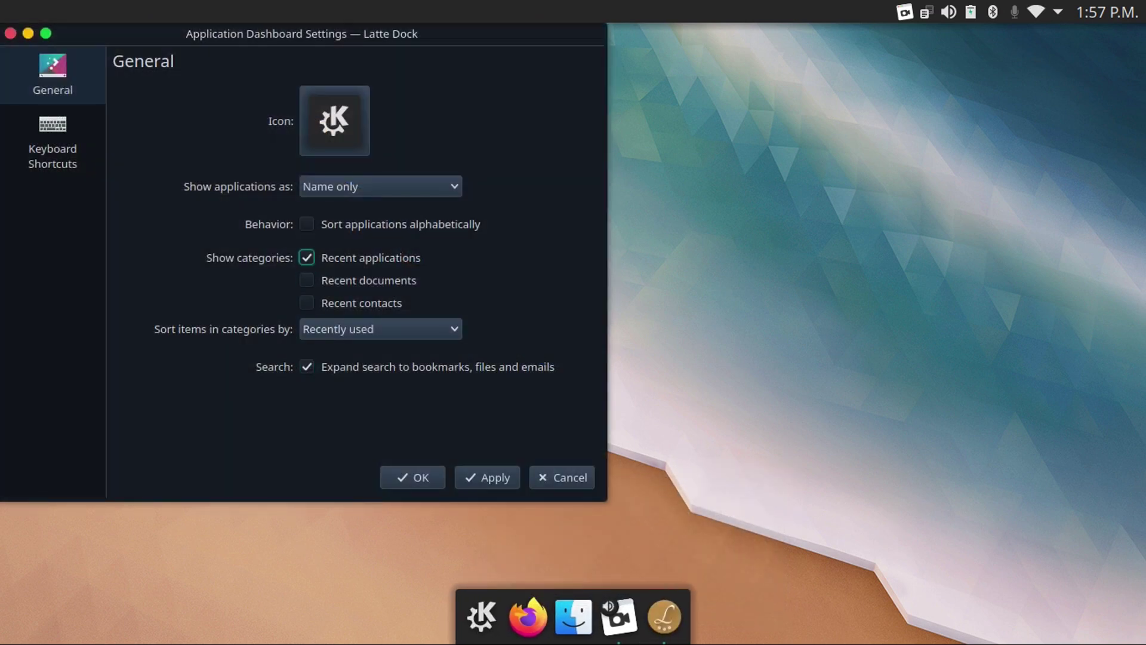
click(380, 329)
click(488, 477)
Assign Meta+Space as the Application Dashboard shortcut, then test it.
click(53, 141)
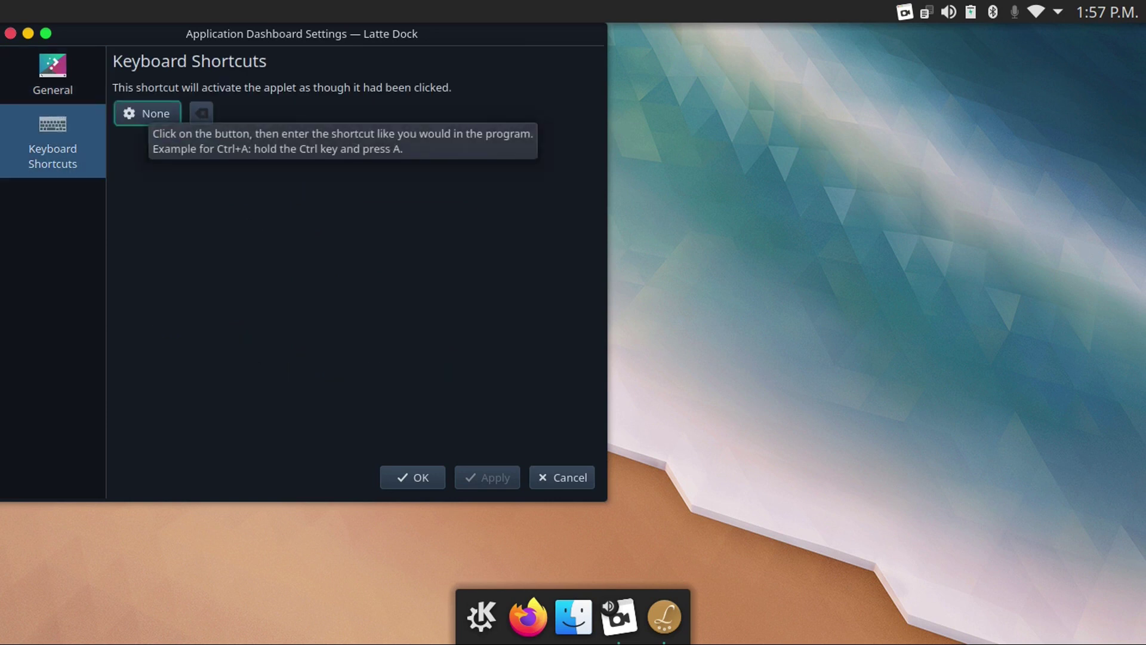
click(149, 113)
key(super+space)
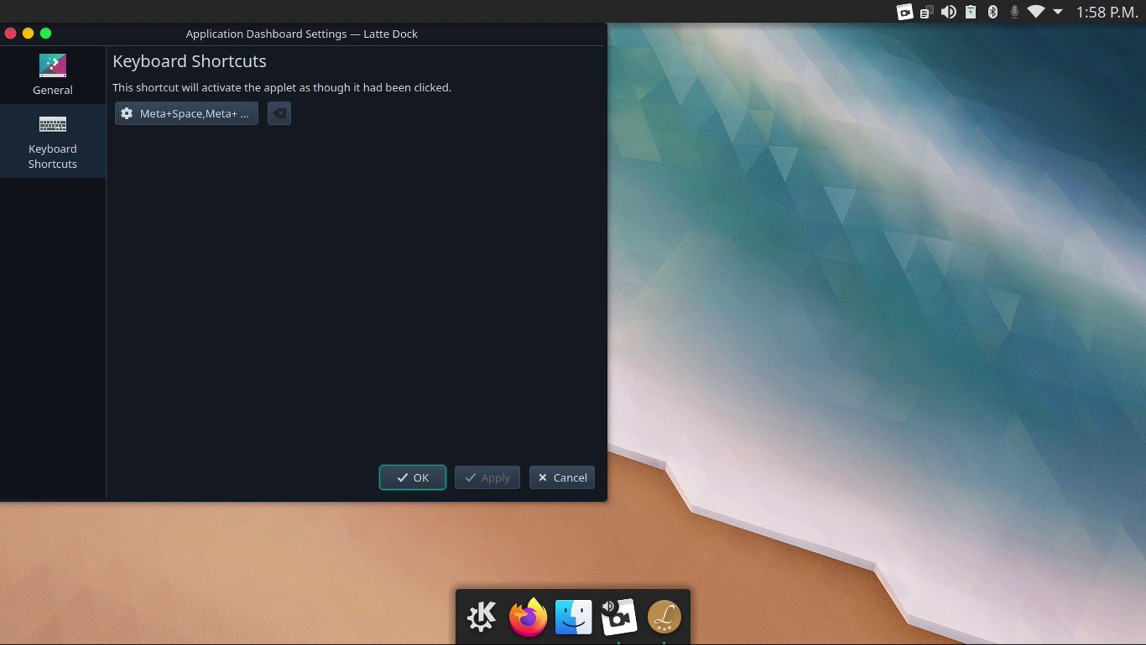
click(423, 480)
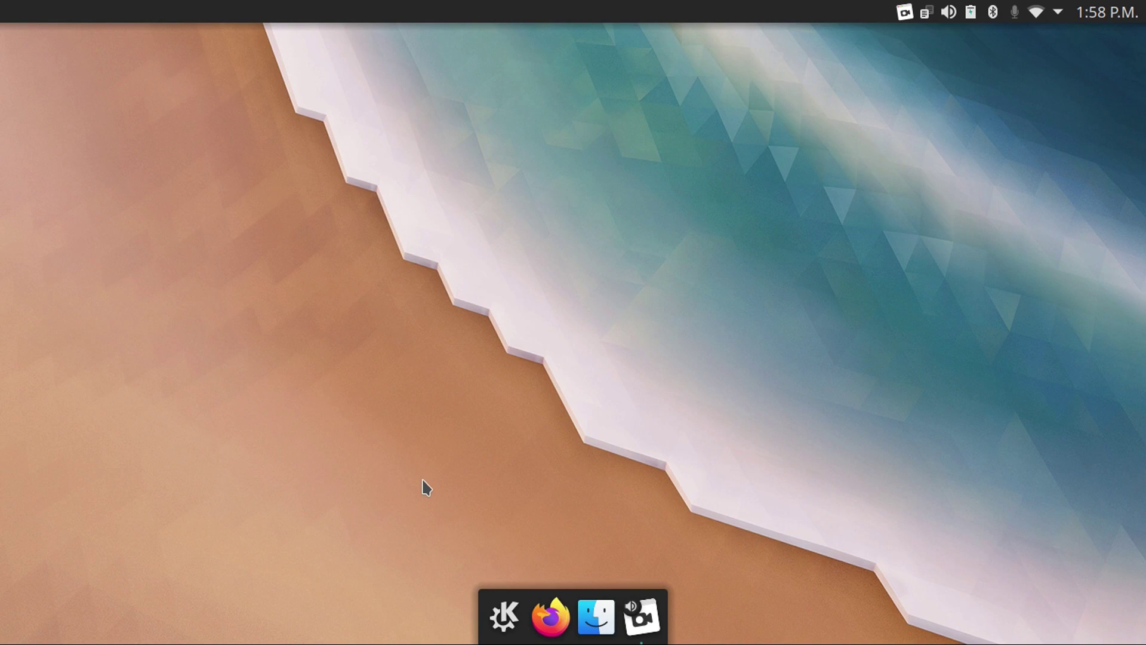
key(super+space)
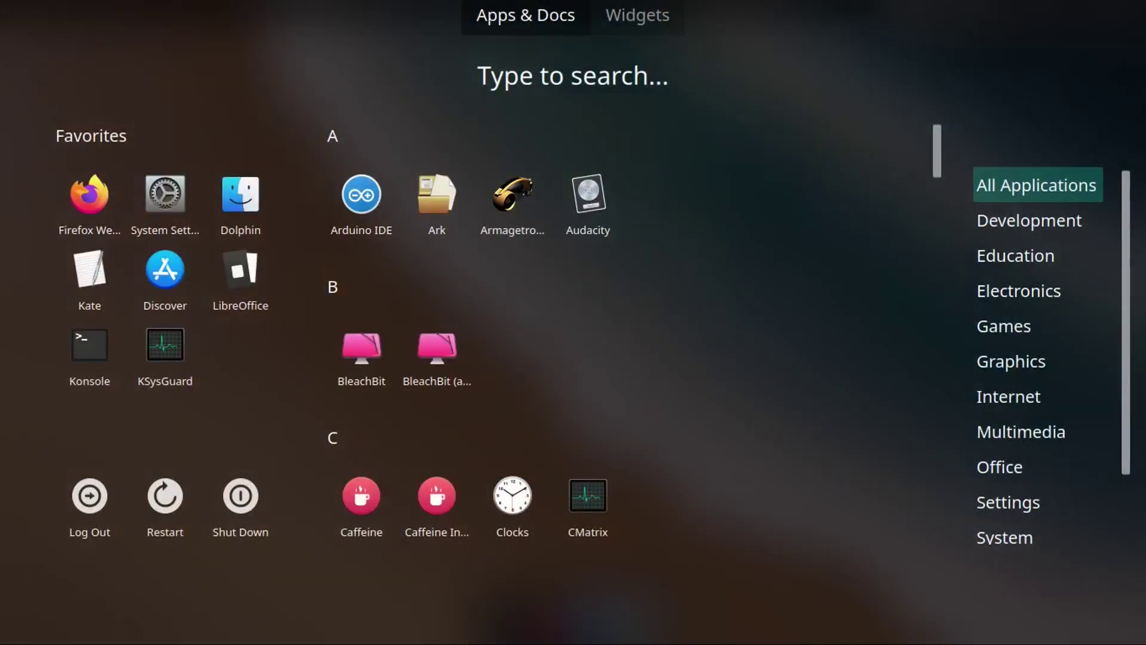
click(621, 316)
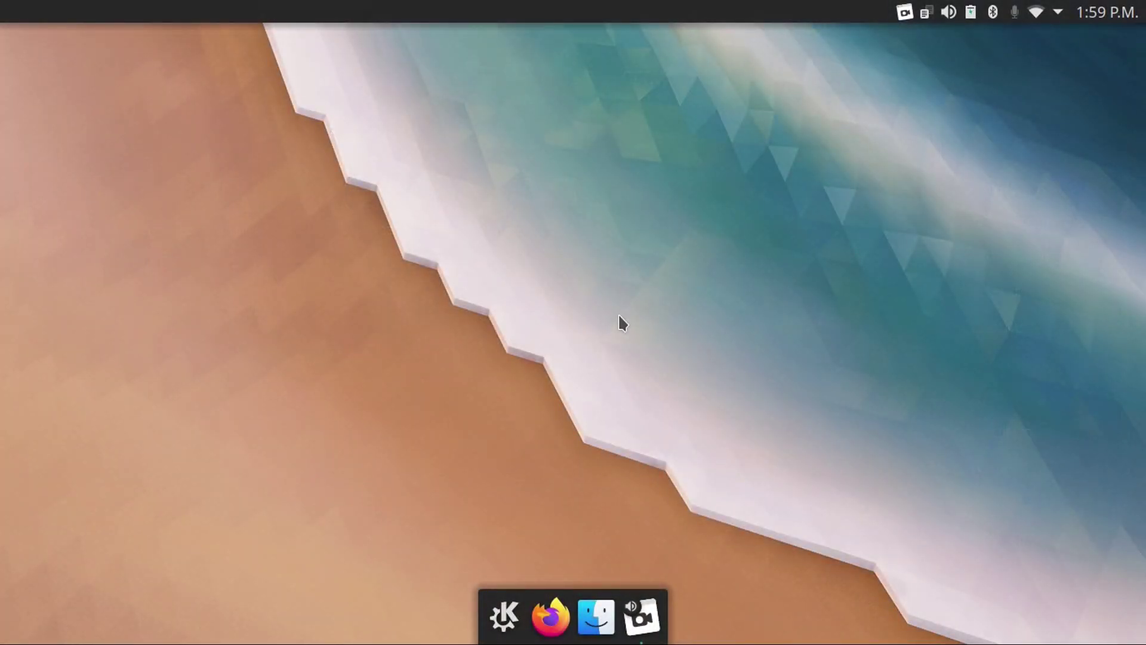
Search downloadable widgets for 'active' and install Active Window Control.
right_click(529, 15)
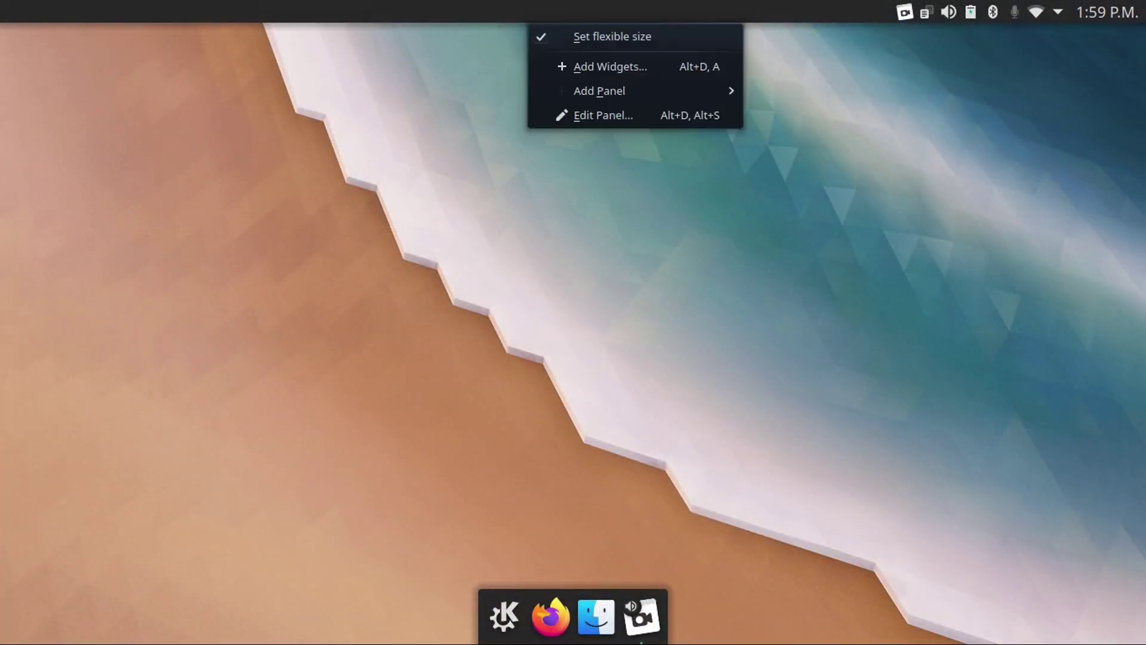
click(609, 67)
scroll(137, 358, down, 2)
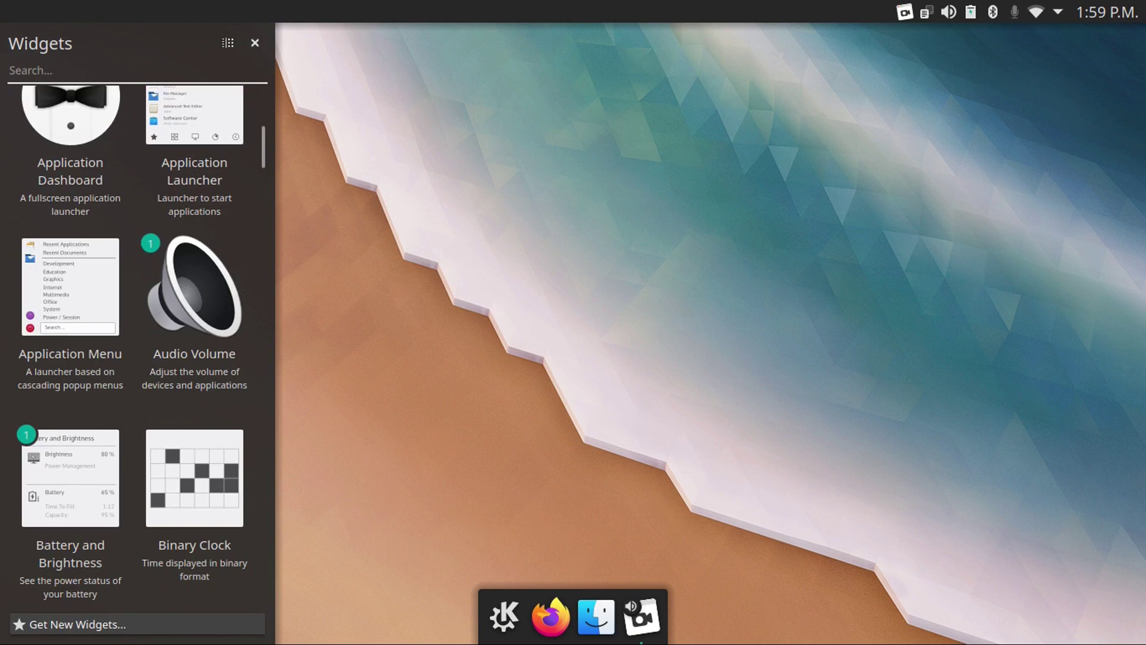
click(78, 624)
click(113, 567)
text(act)
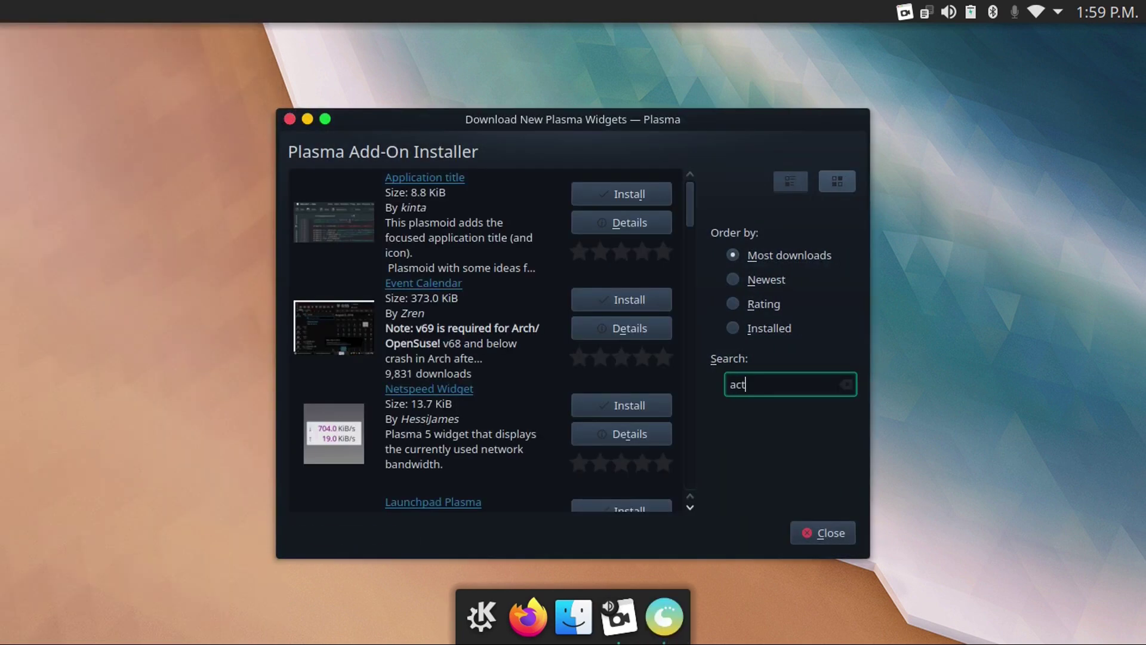
text(ive)
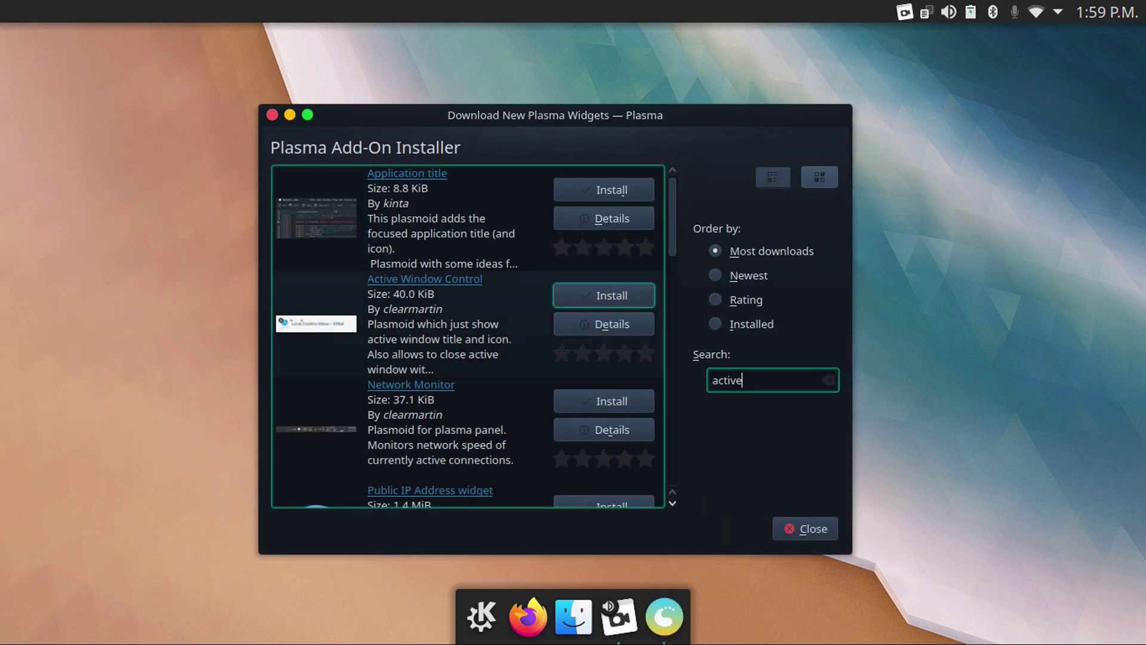
click(603, 295)
click(805, 528)
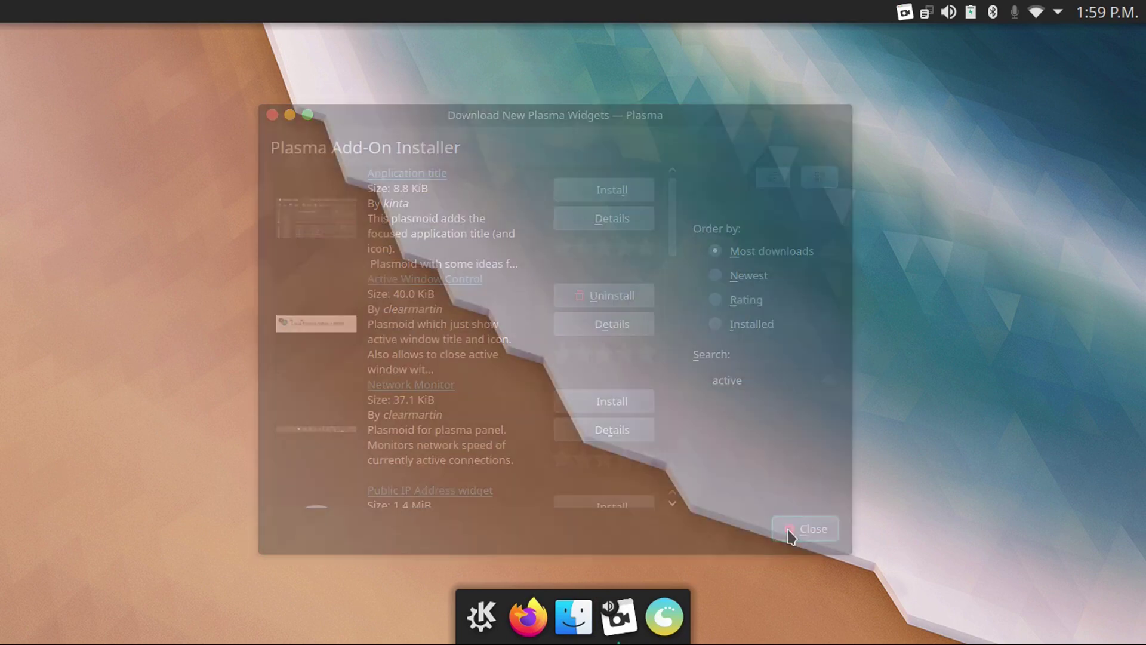
Drag Active Window Control from the widget browser into the top panel.
right_click(439, 11)
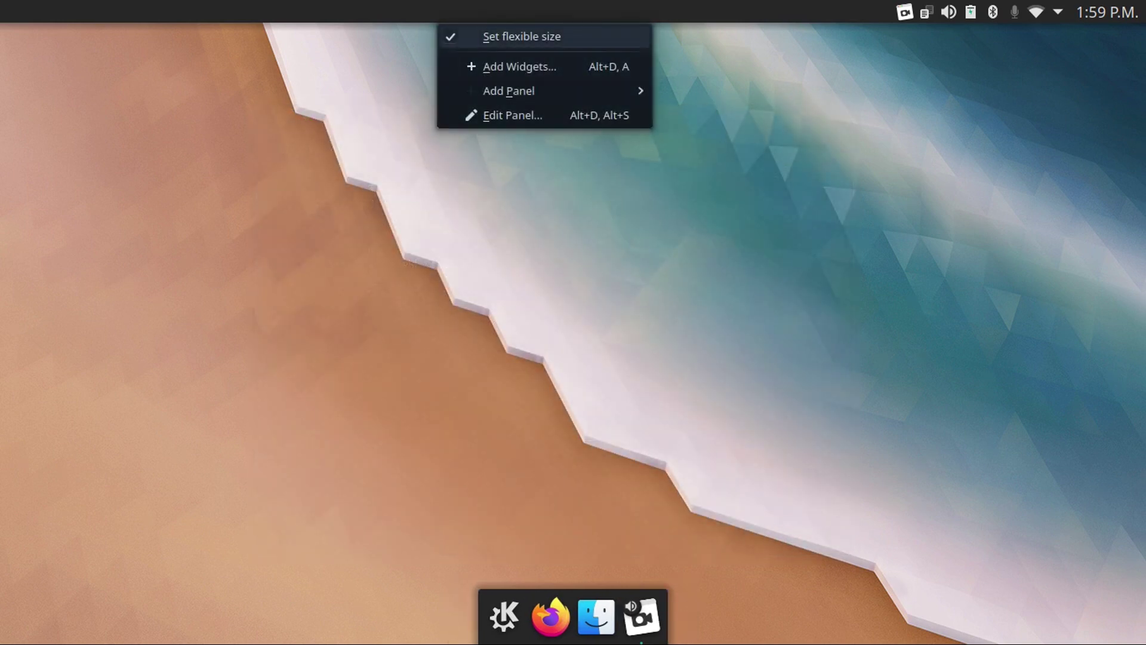
click(535, 70)
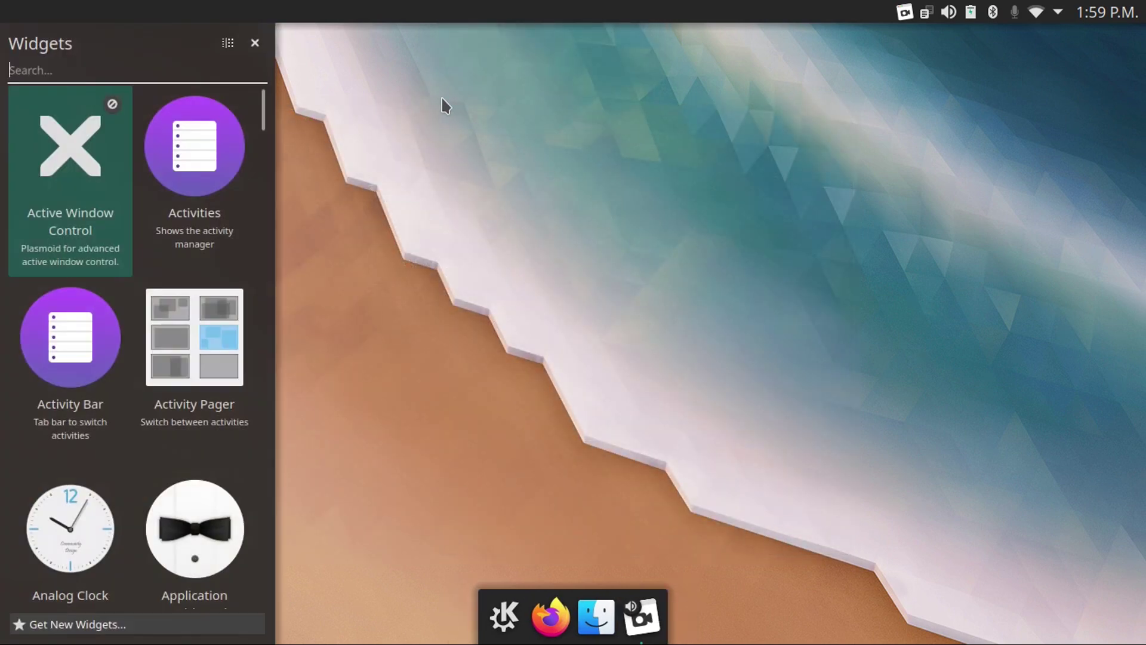
drag(60, 137, 2, 4)
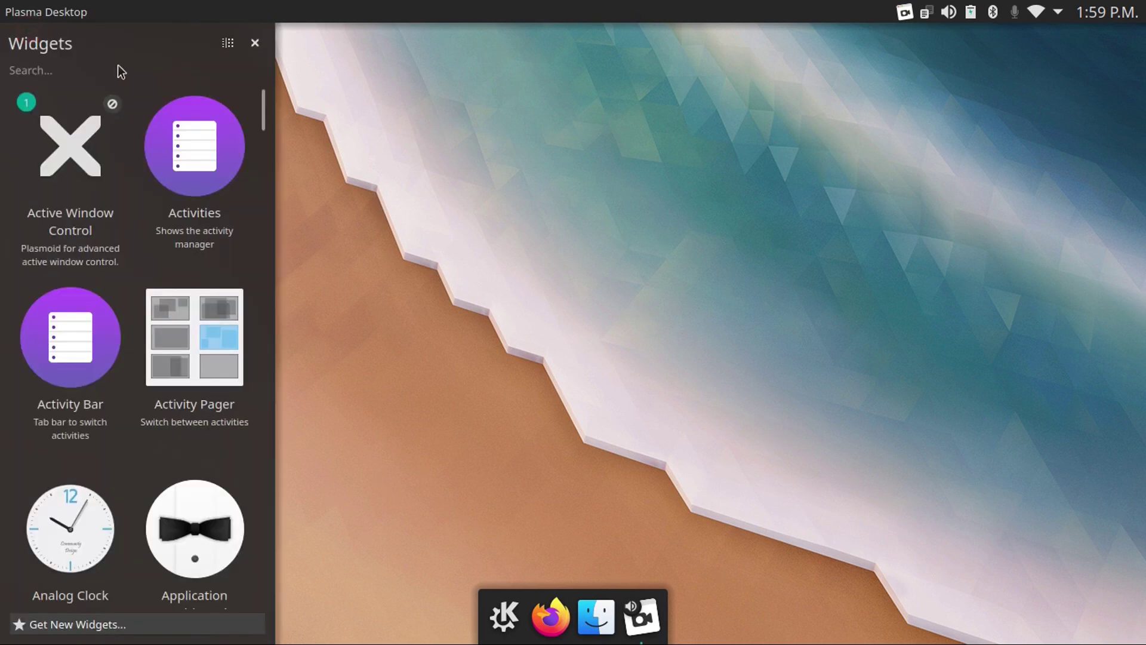
click(255, 43)
In panel edit mode, move Active Window Control to the left of the Global Menu.
right_click(384, 6)
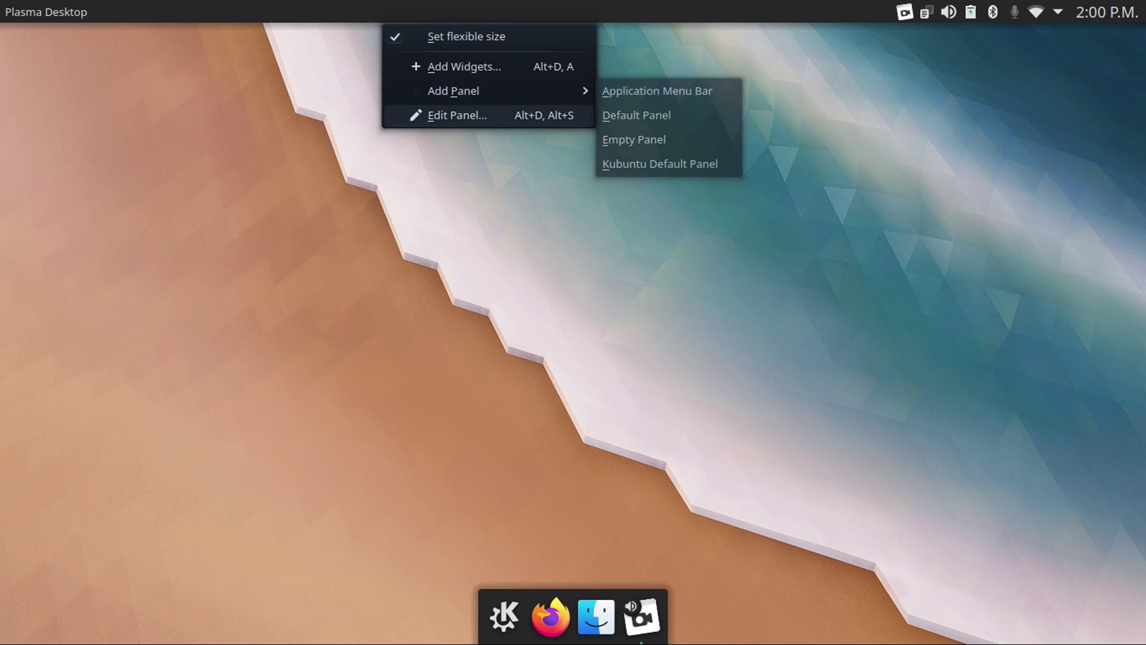
click(435, 118)
mouse_move(194, 11)
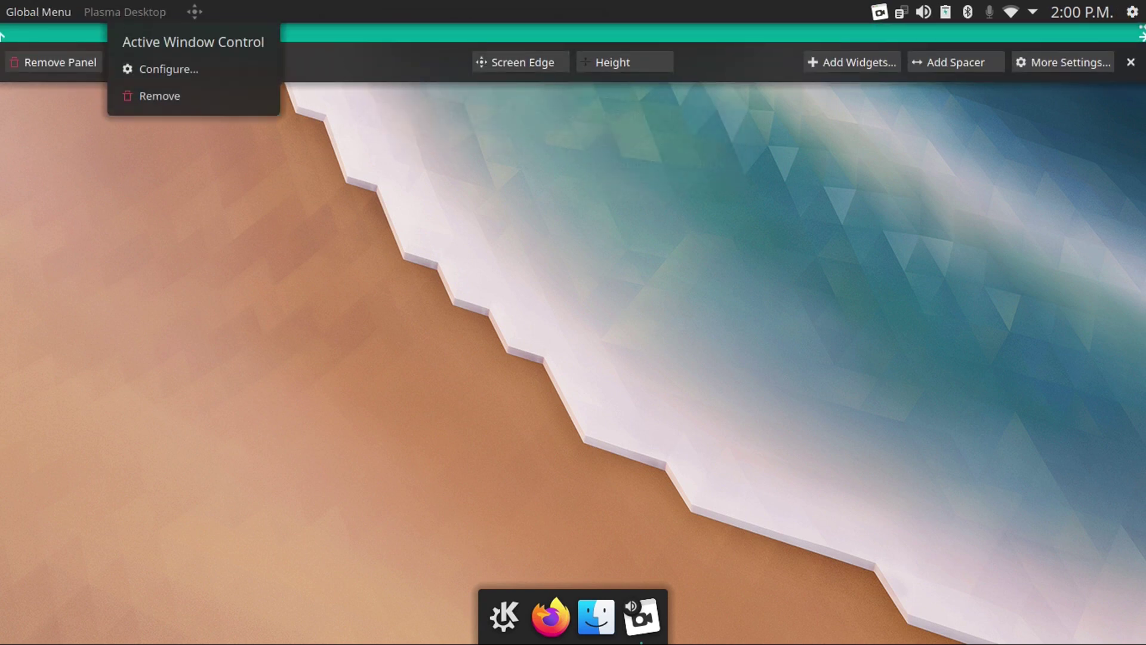
drag(194, 11, 116, 11)
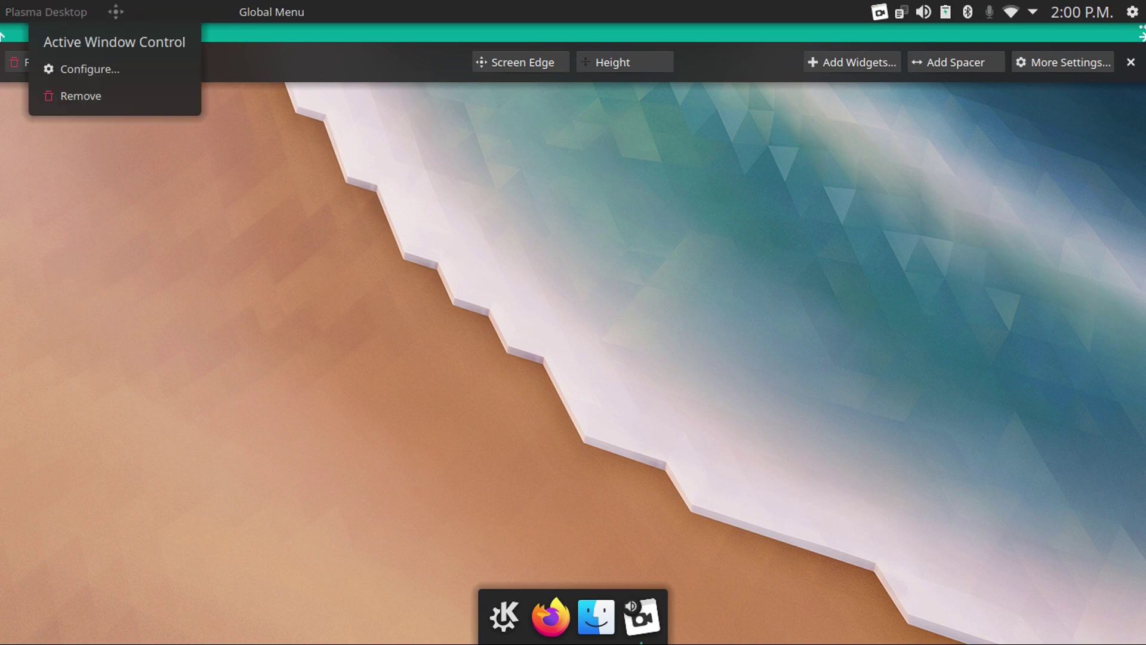
Set Active Window Control's text type to Application name and its no-window text to 'Desktop', then apply.
click(84, 69)
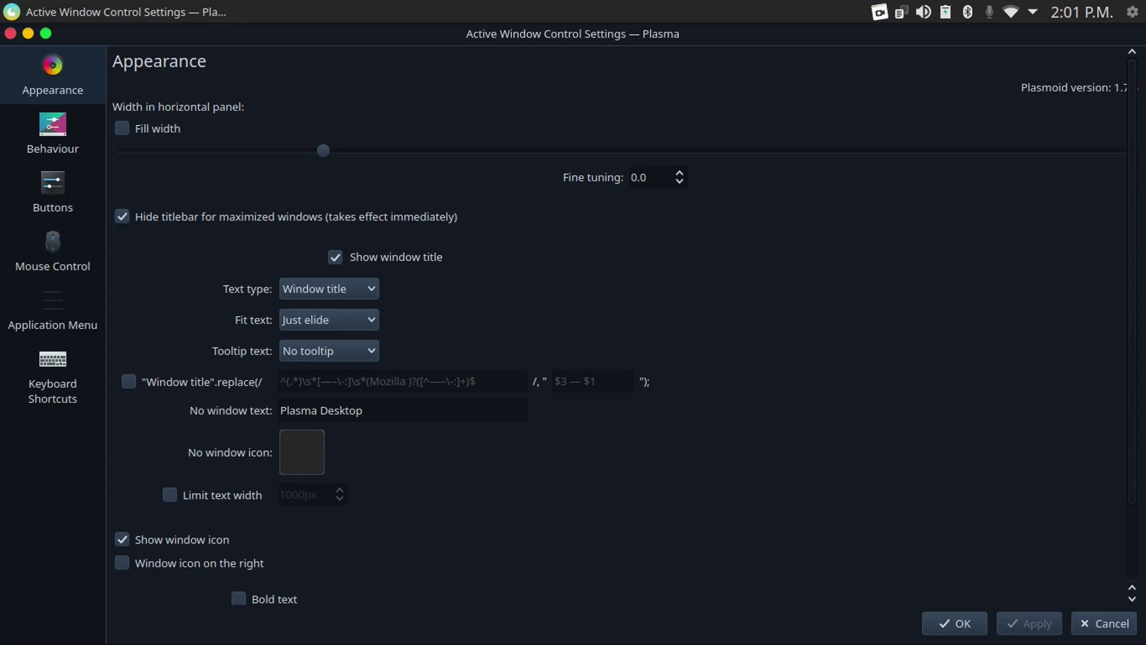
key(space)
key(Down)
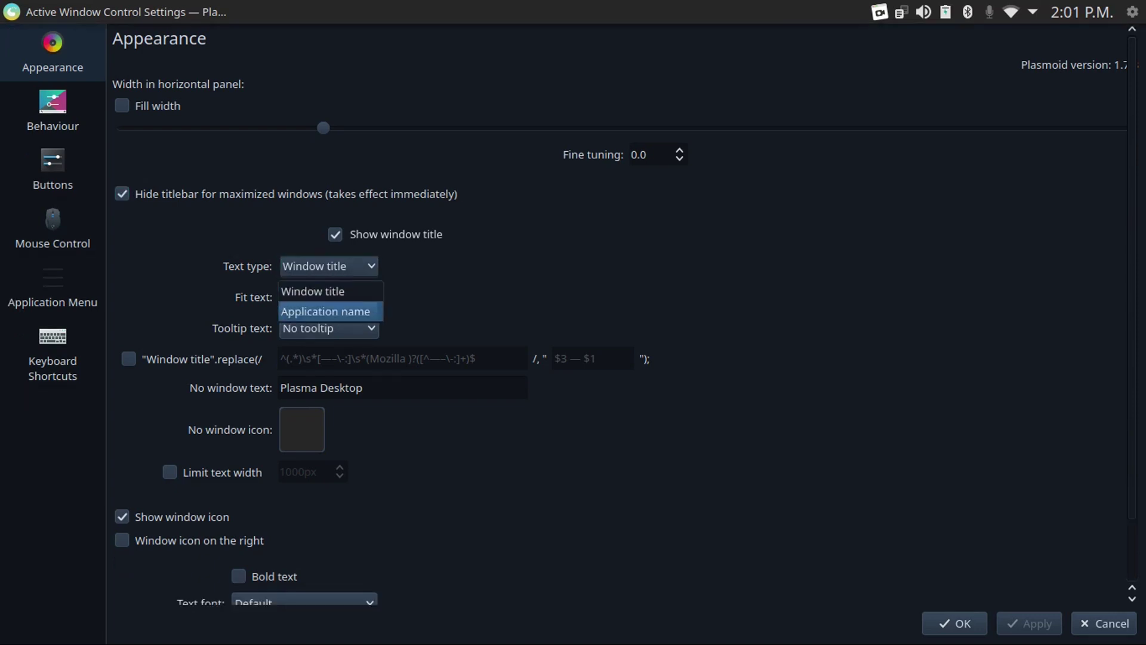
key(Return)
key(Tab)
key(Tab)
key(Tab)
key(Tab)
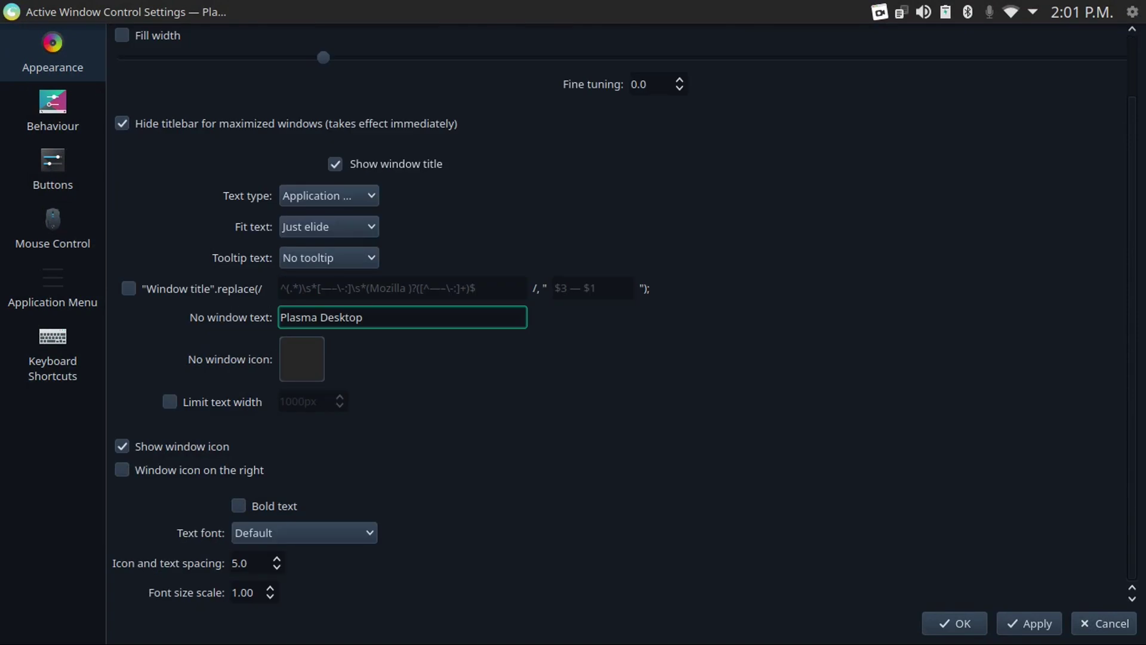
key(ctrl+shift+Left)
key(BackSpace)
key(alt+a)
Show the minimize and maximize buttons, swap their order, and apply.
click(52, 170)
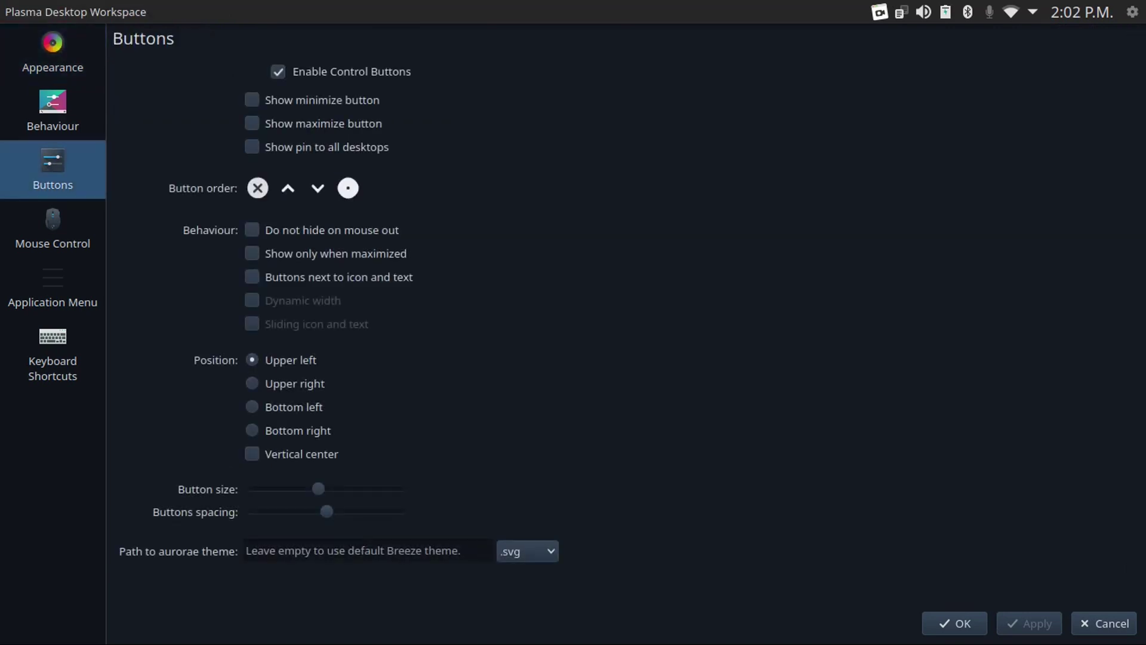
click(252, 100)
click(252, 123)
drag(318, 188, 288, 188)
click(1029, 623)
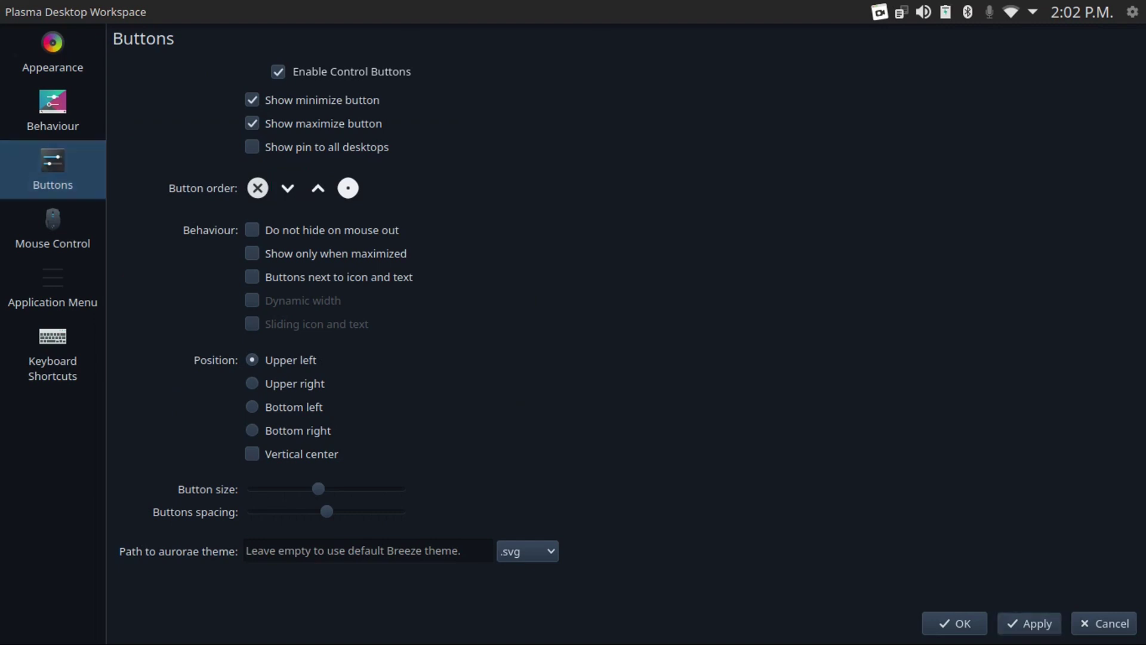
Enable buttons next to icon and text, sliding icon and text, and vertical centering; apply.
click(252, 277)
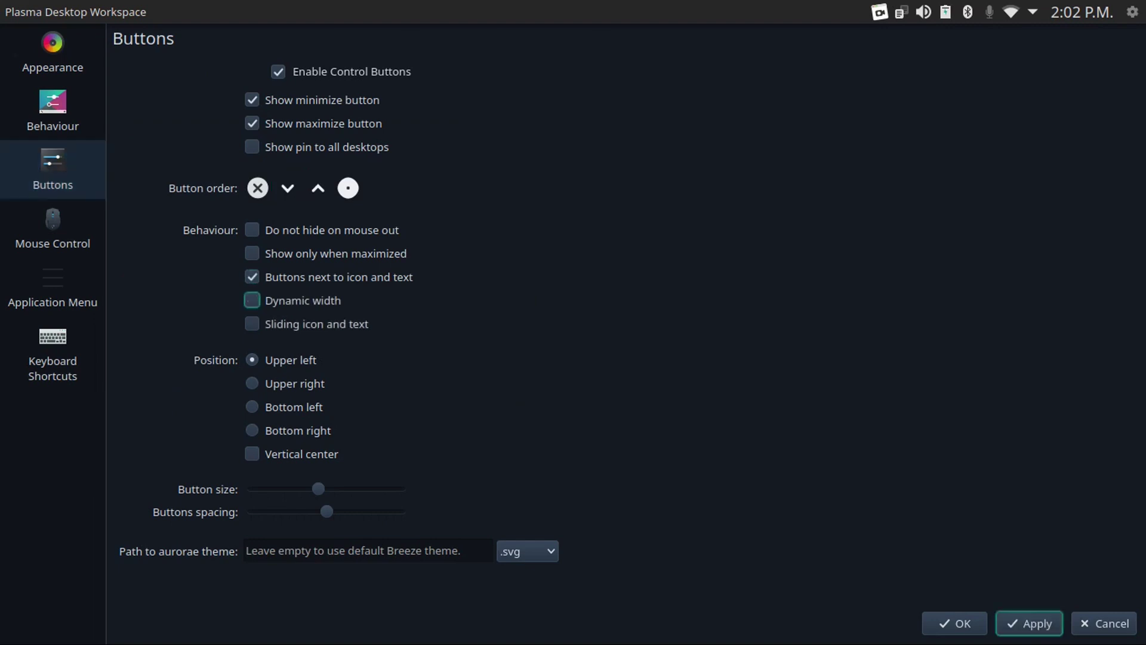
click(252, 323)
click(252, 454)
click(1029, 623)
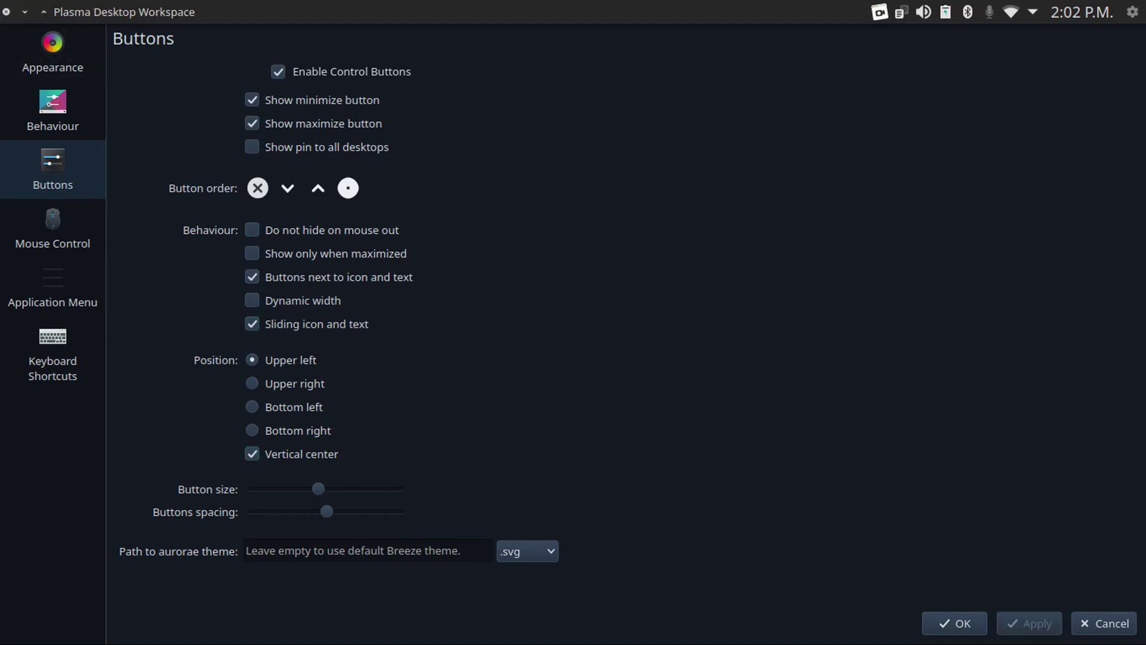
click(6, 12)
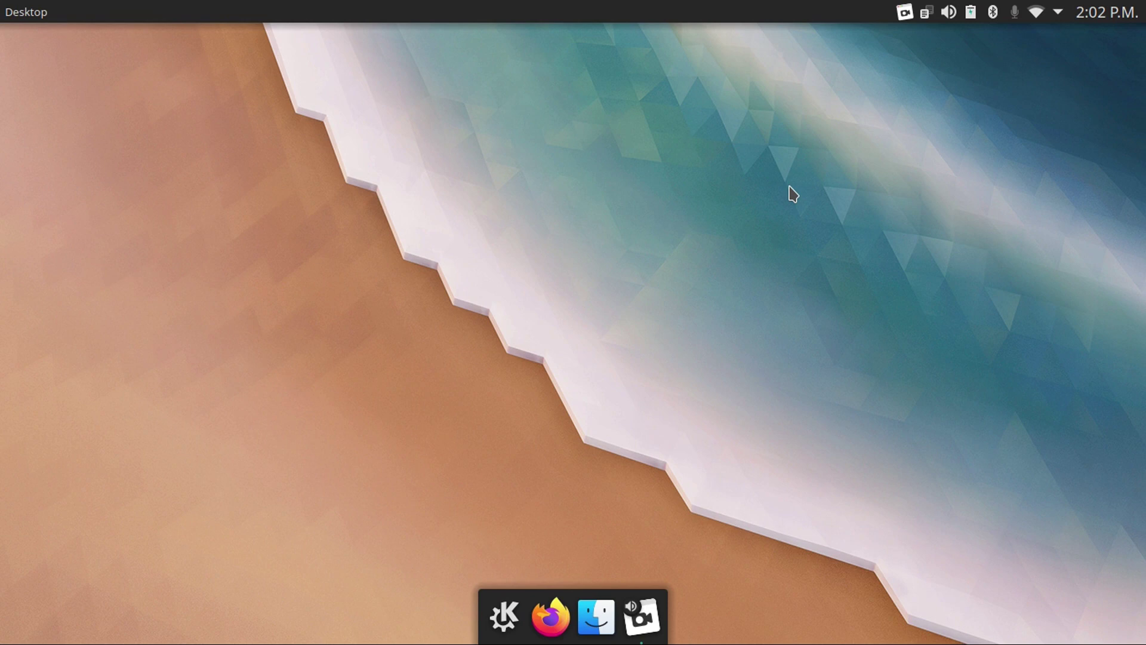
Find 'breezemit' among downloadable window decorations, install Breezemite, and quit System Settings.
click(505, 615)
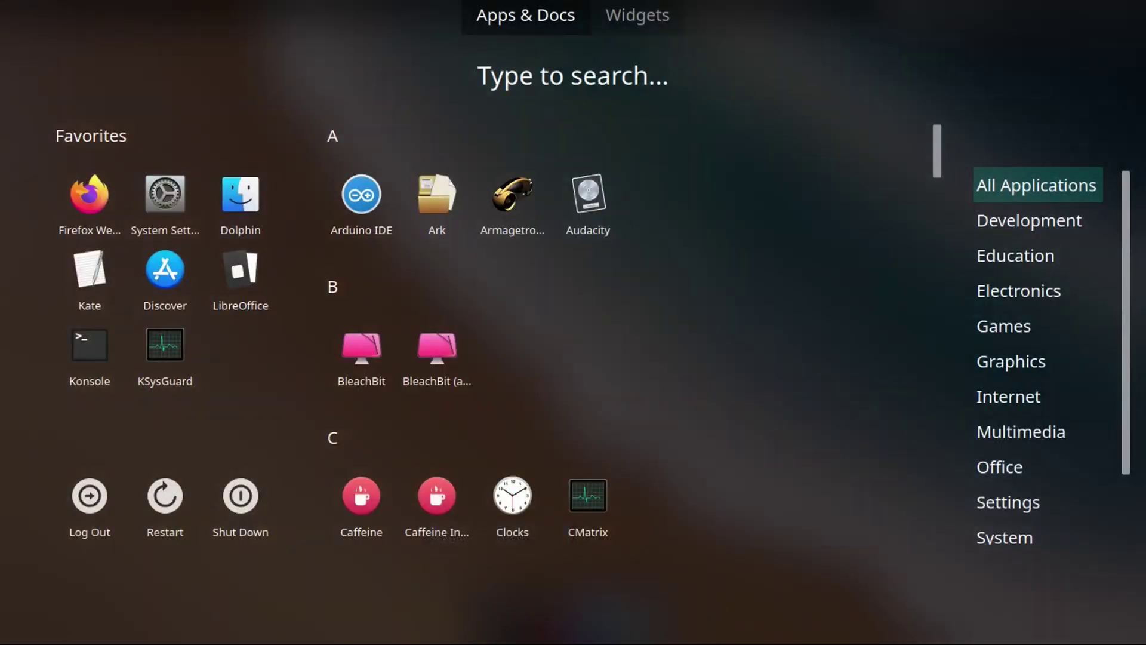
click(159, 209)
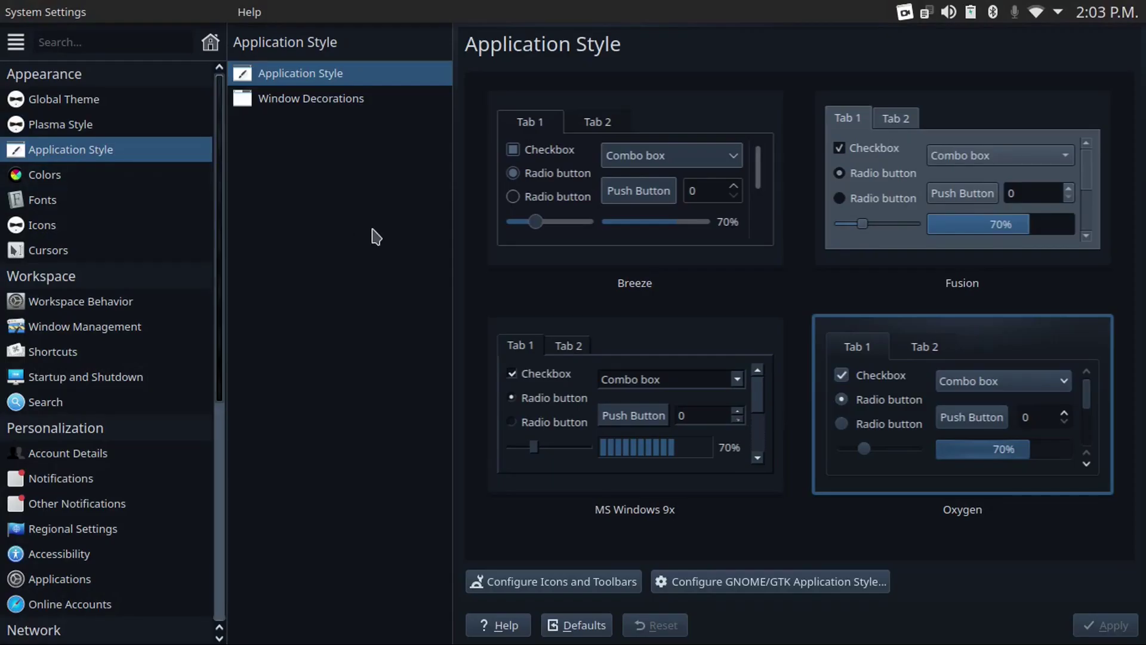
click(348, 101)
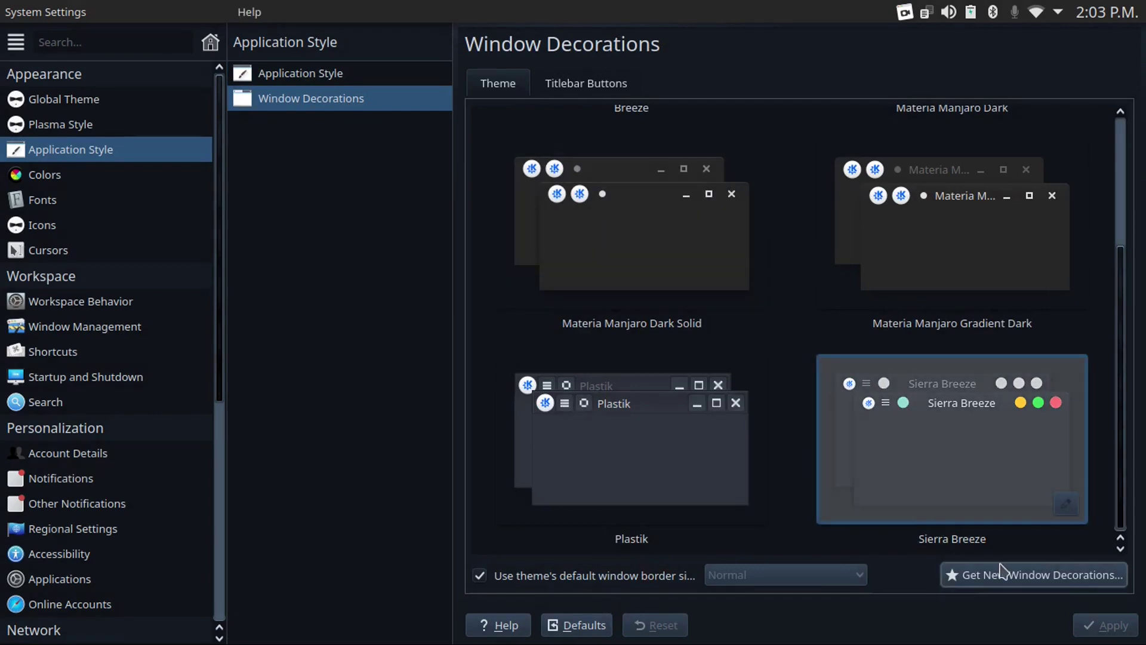
click(1005, 575)
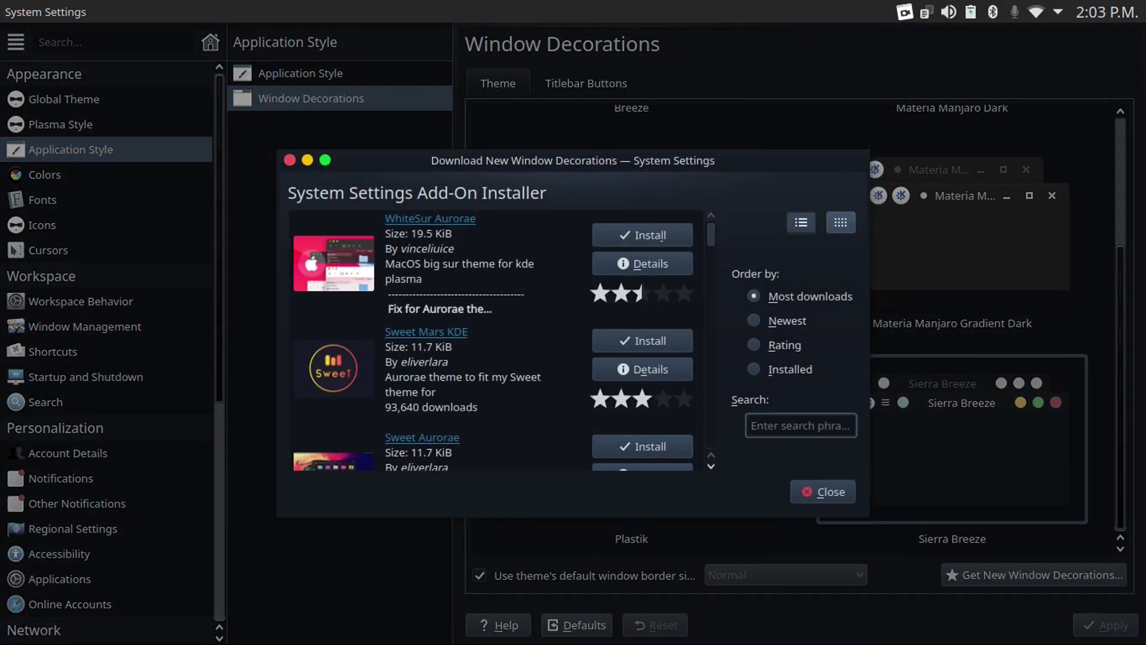
text(breezemite)
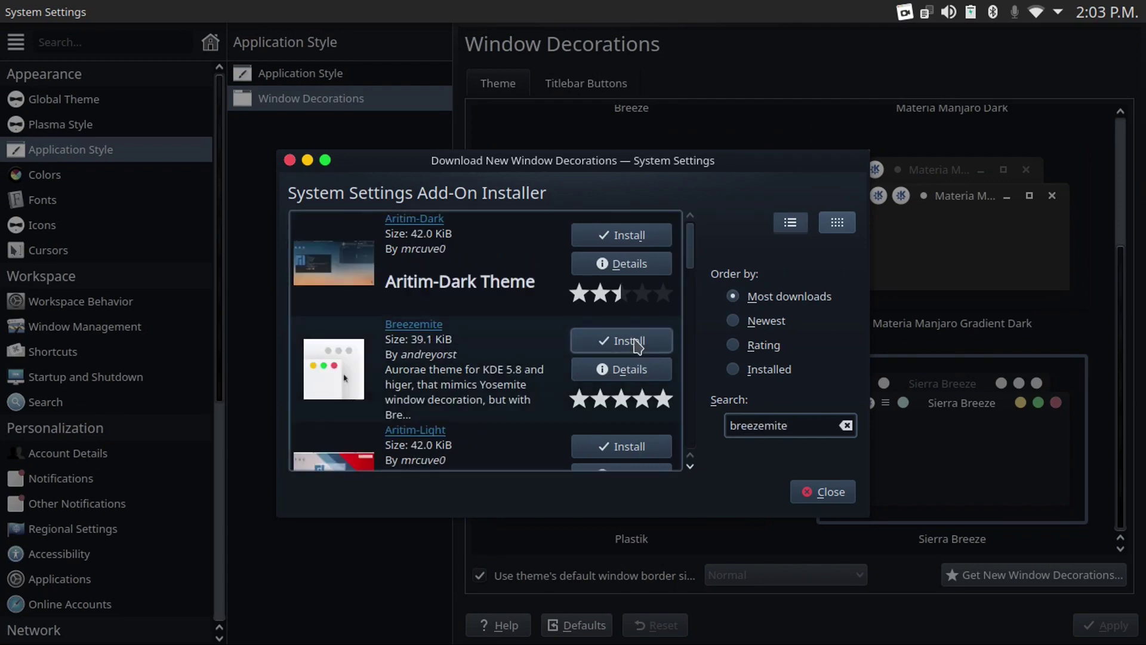
click(632, 338)
click(821, 496)
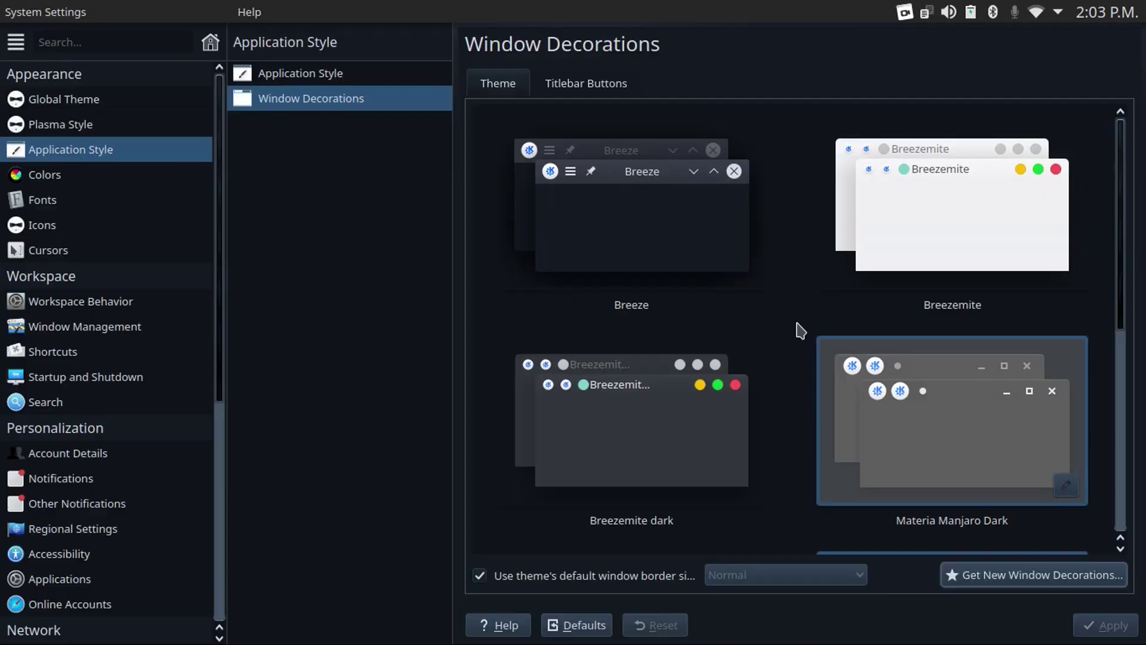
key(ctrl+q)
Reopen Active Window Control's settings on the Buttons page.
right_click(27, 12)
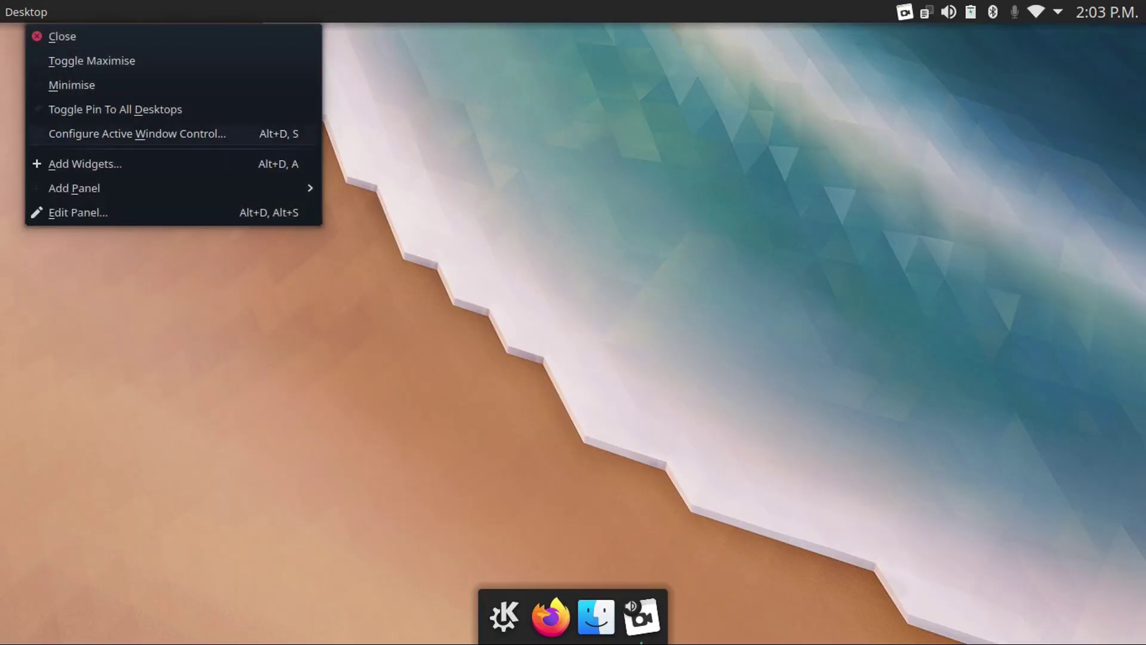
click(159, 134)
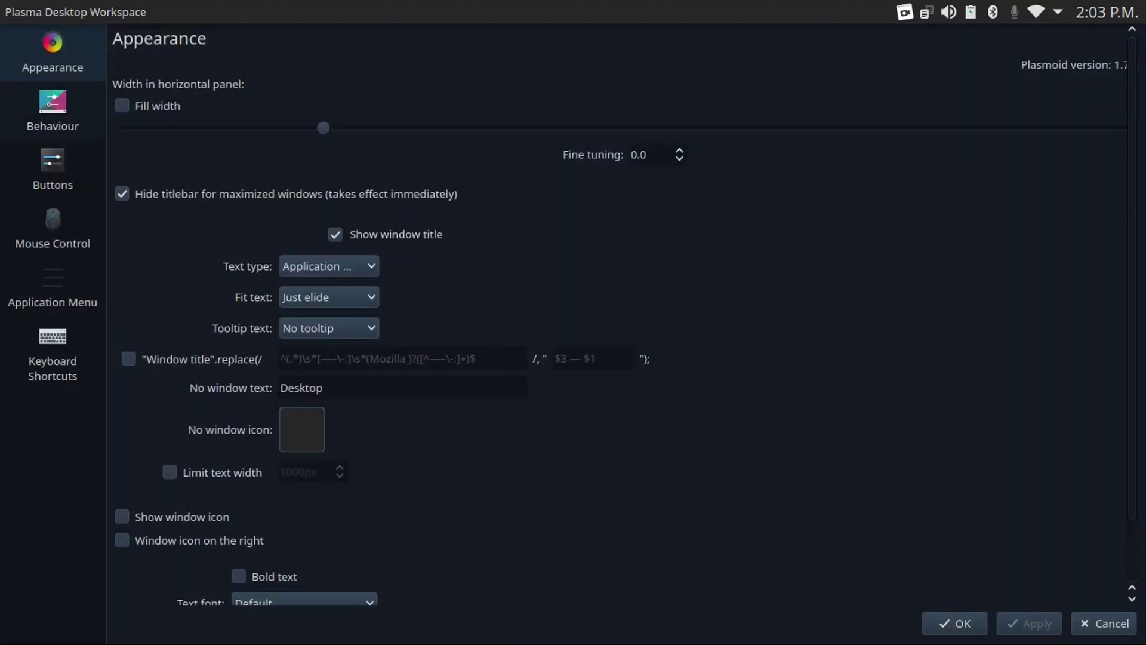
click(52, 169)
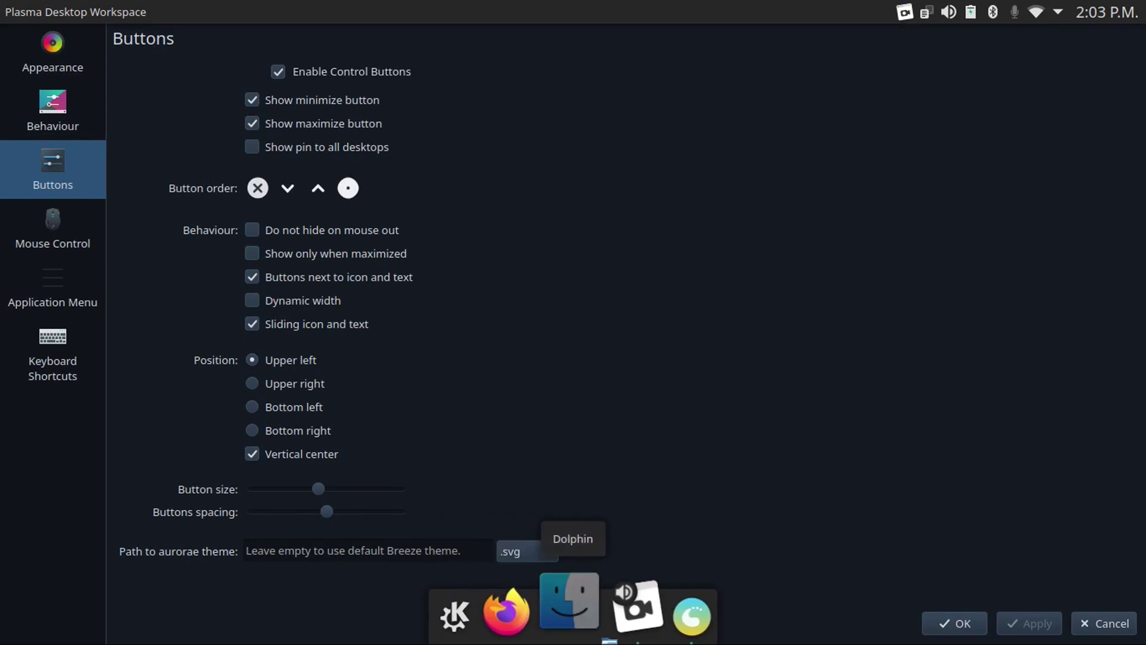
Launch Dolphin and show hidden files in Home.
click(569, 600)
click(1130, 40)
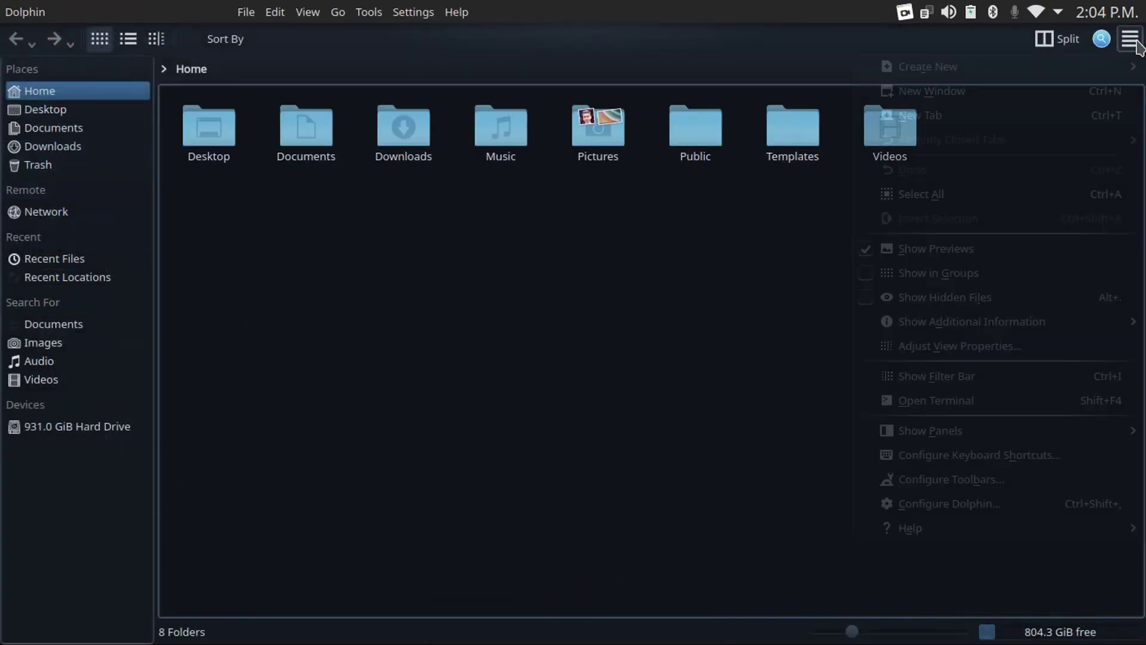
click(983, 297)
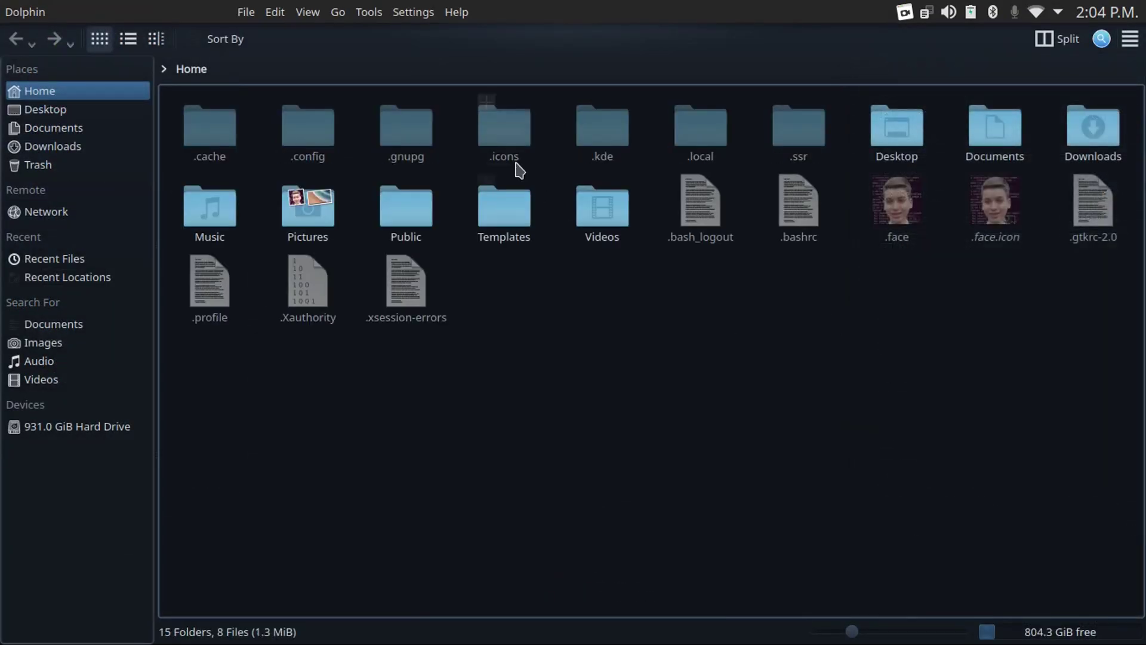
Go to .local/share/aurorae/themes/Breezemite_dark and copy its full path from the breadcrumb bar.
click(702, 139)
click(210, 152)
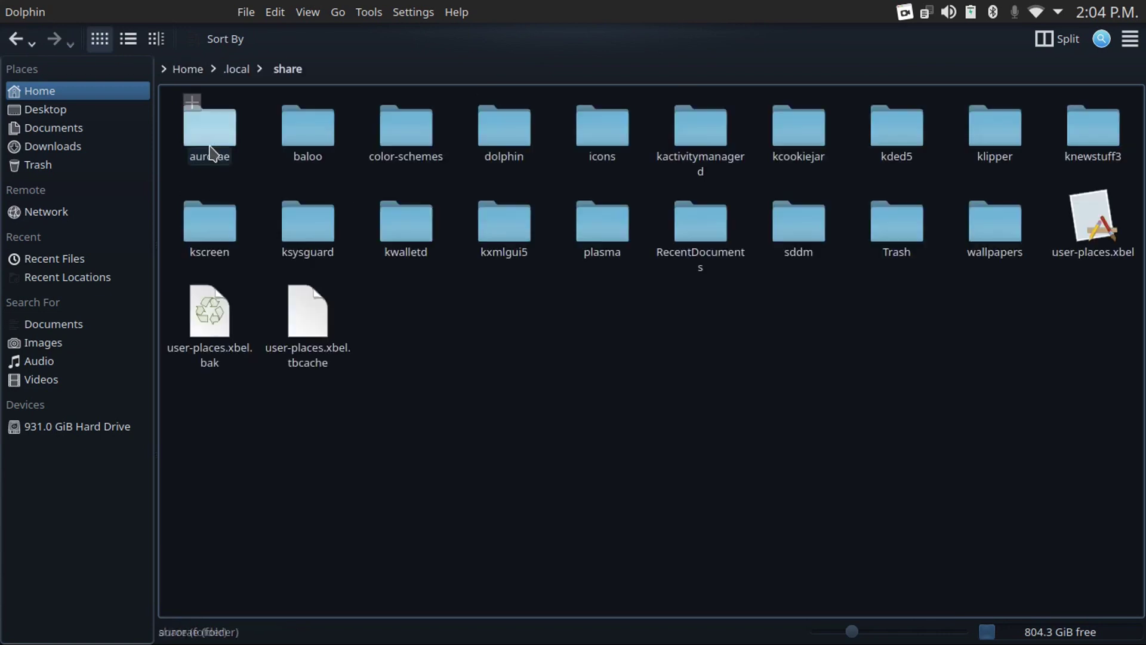
click(211, 153)
click(220, 146)
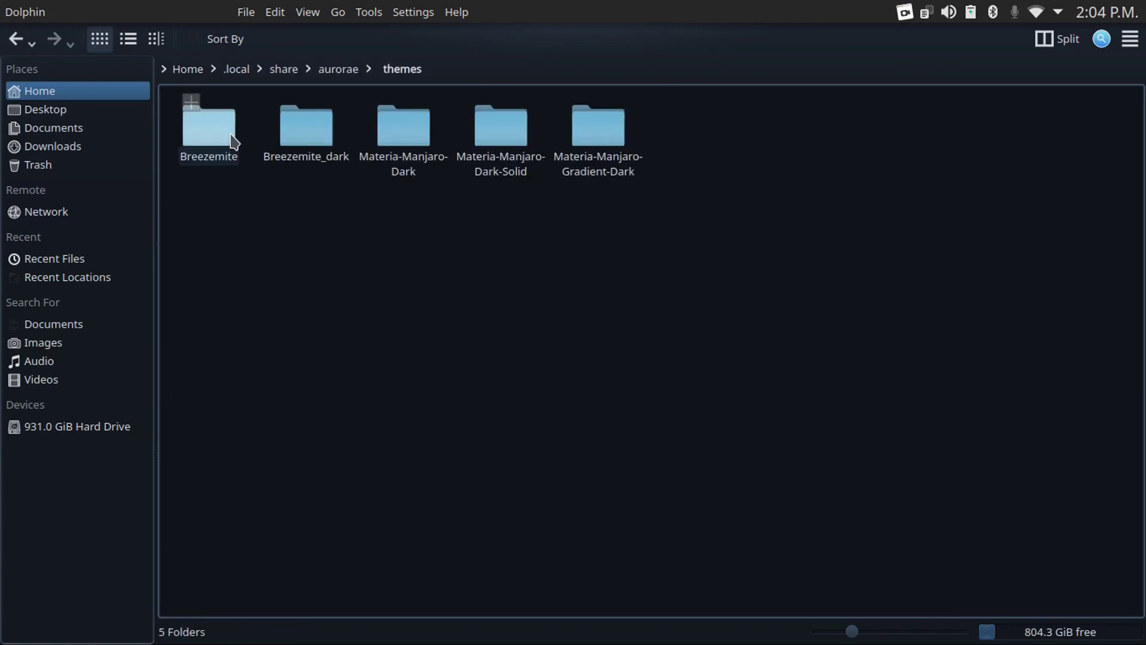
click(314, 146)
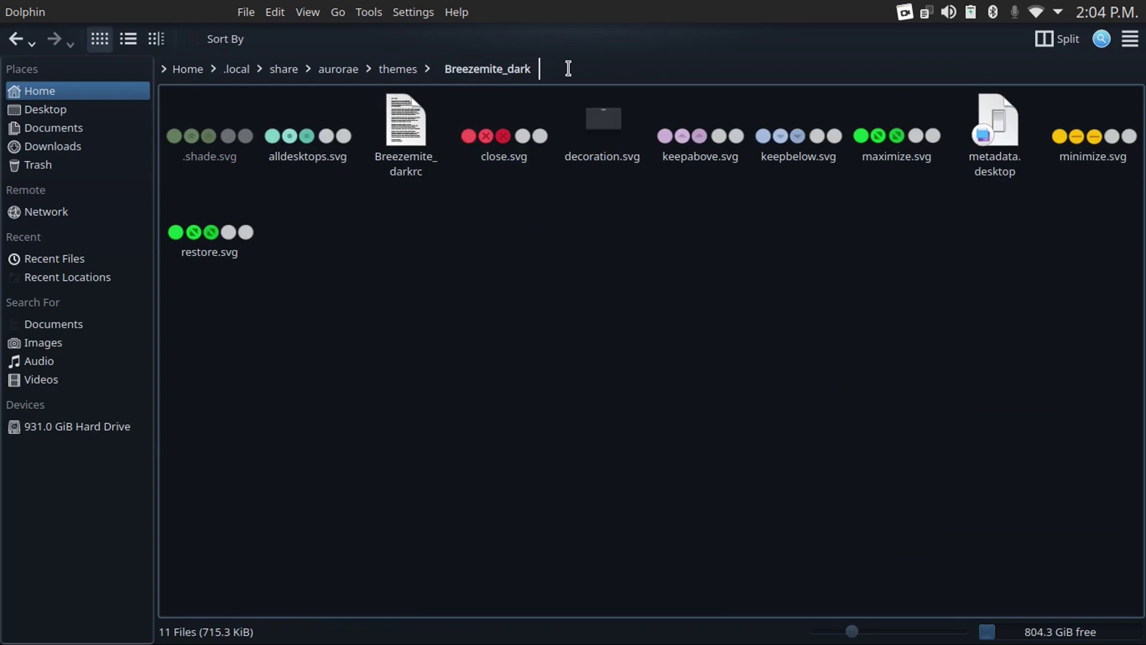
click(549, 67)
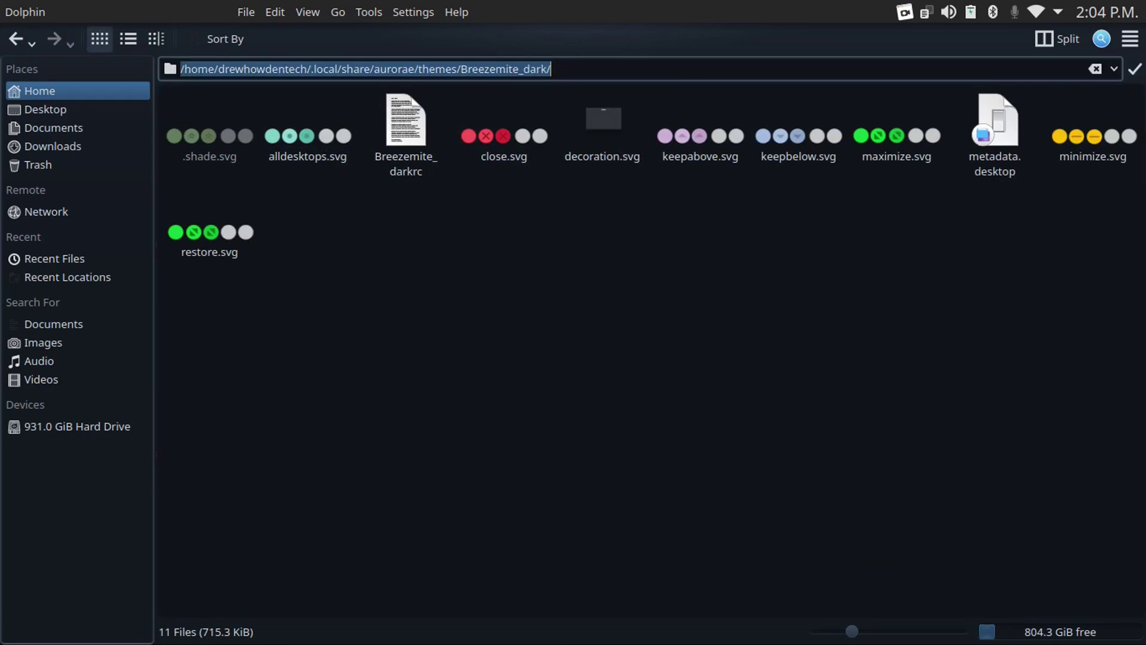
key(ctrl+c)
Paste the Breezemite_dark path as Active Window Control's aurorae theme and apply it.
click(686, 533)
key(ctrl+v)
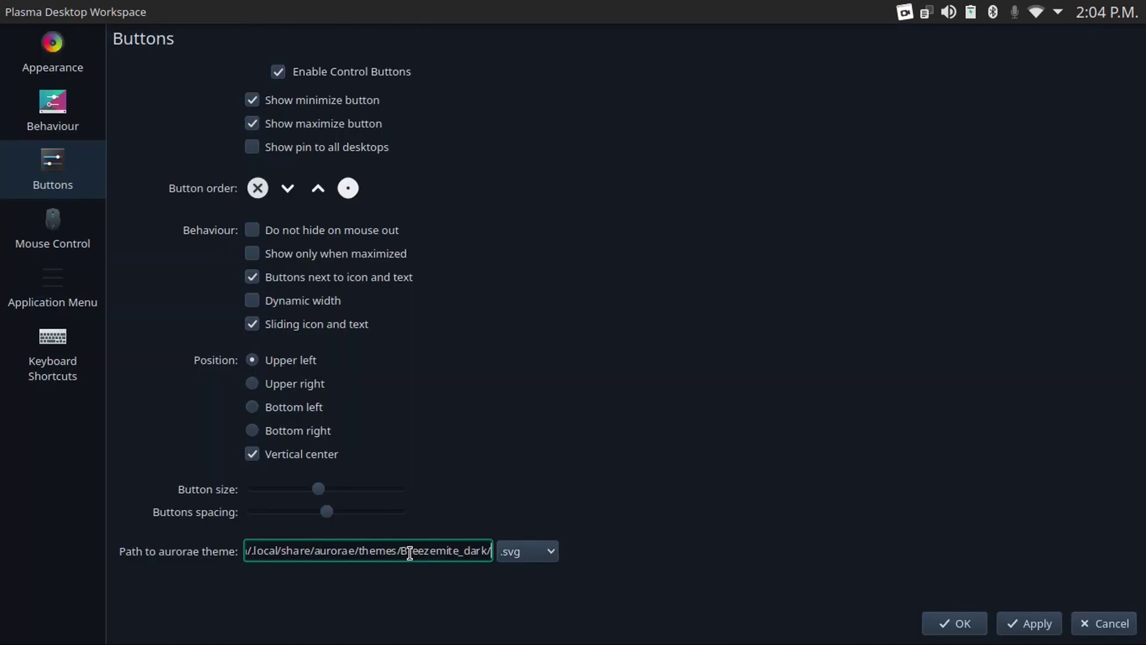
click(1018, 624)
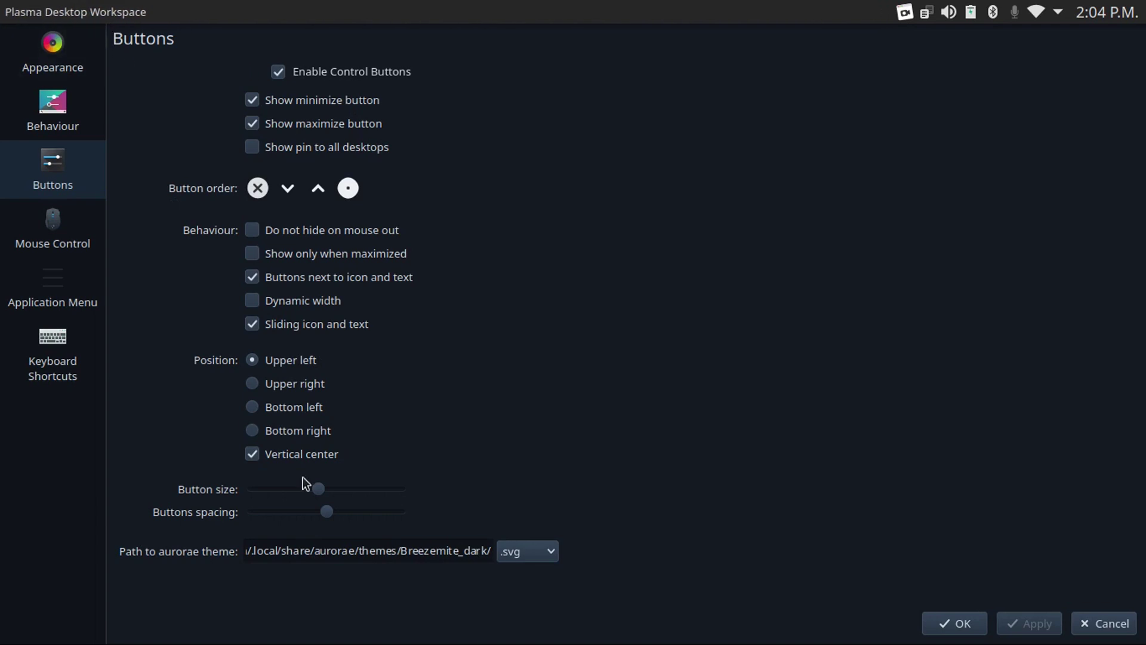
Try a larger button size, cancel the settings, and quit Dolphin.
drag(323, 493, 348, 496)
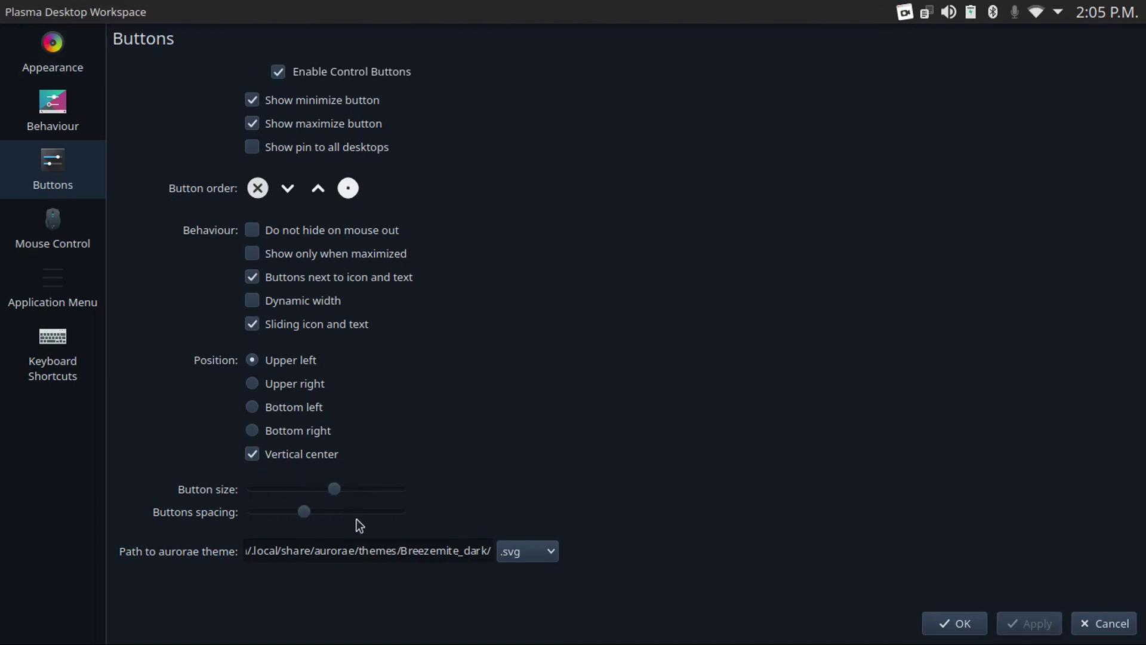
click(1097, 621)
key(ctrl+q)
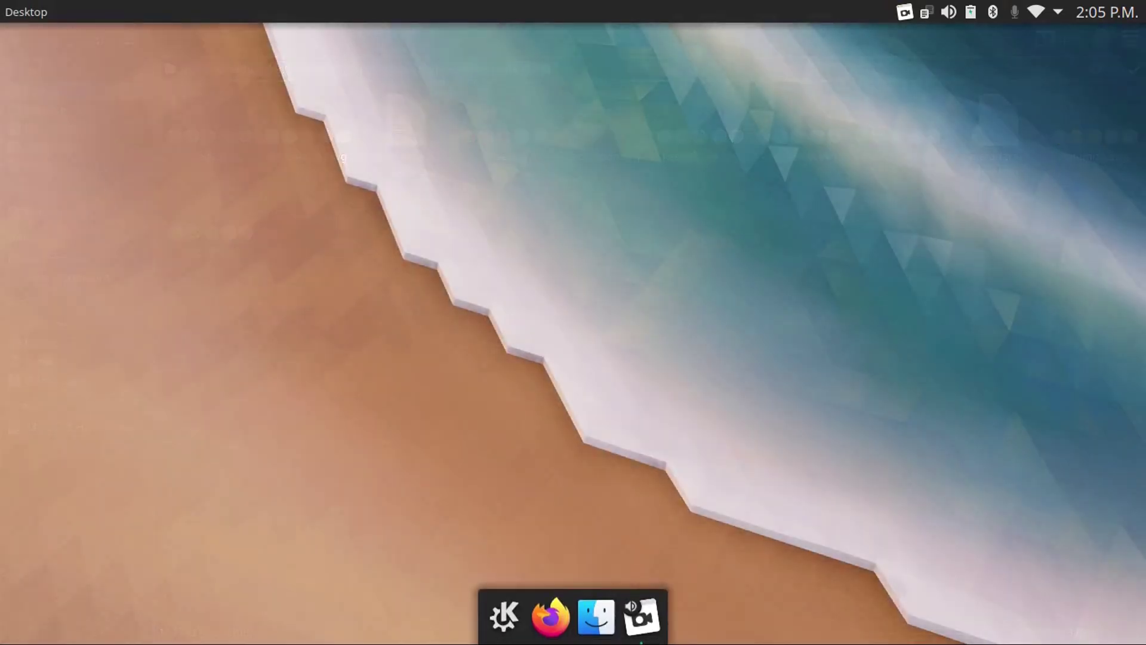
In panel edit mode, drag the Panel Spacer to the top panel's far left.
right_click(346, 16)
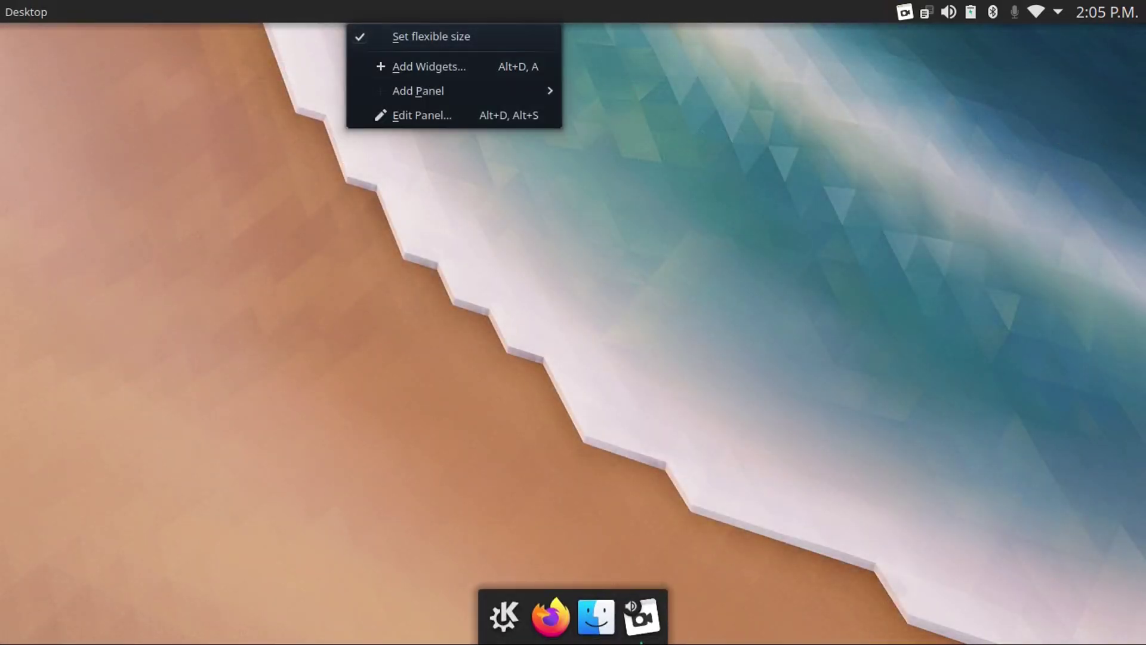
click(441, 115)
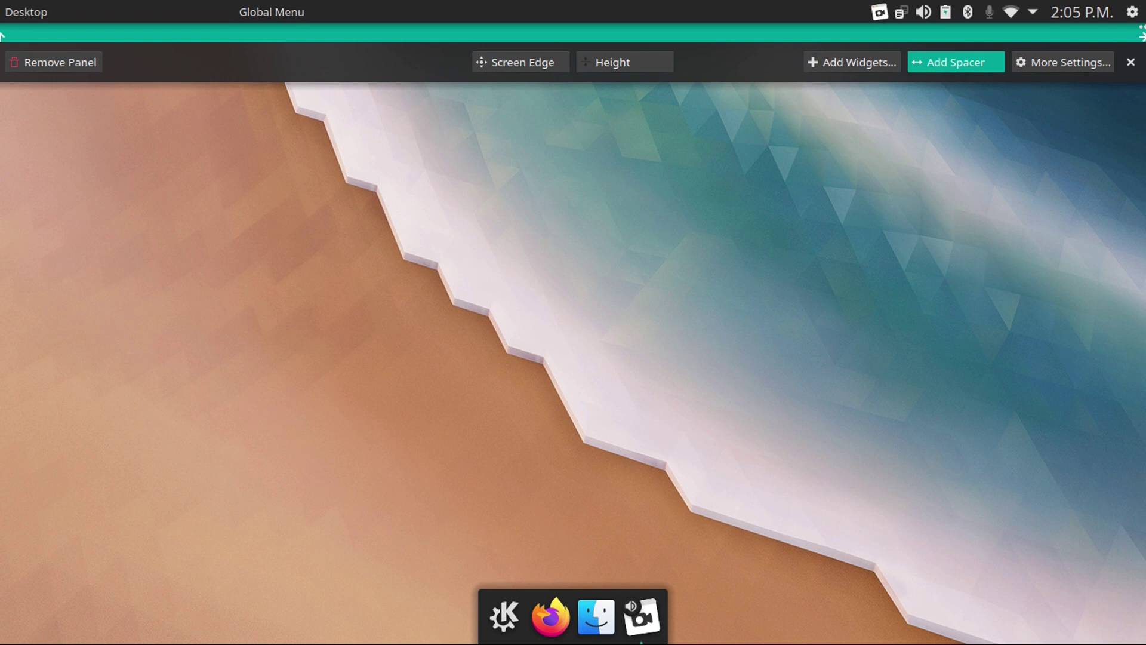
drag(519, 11, 86, 12)
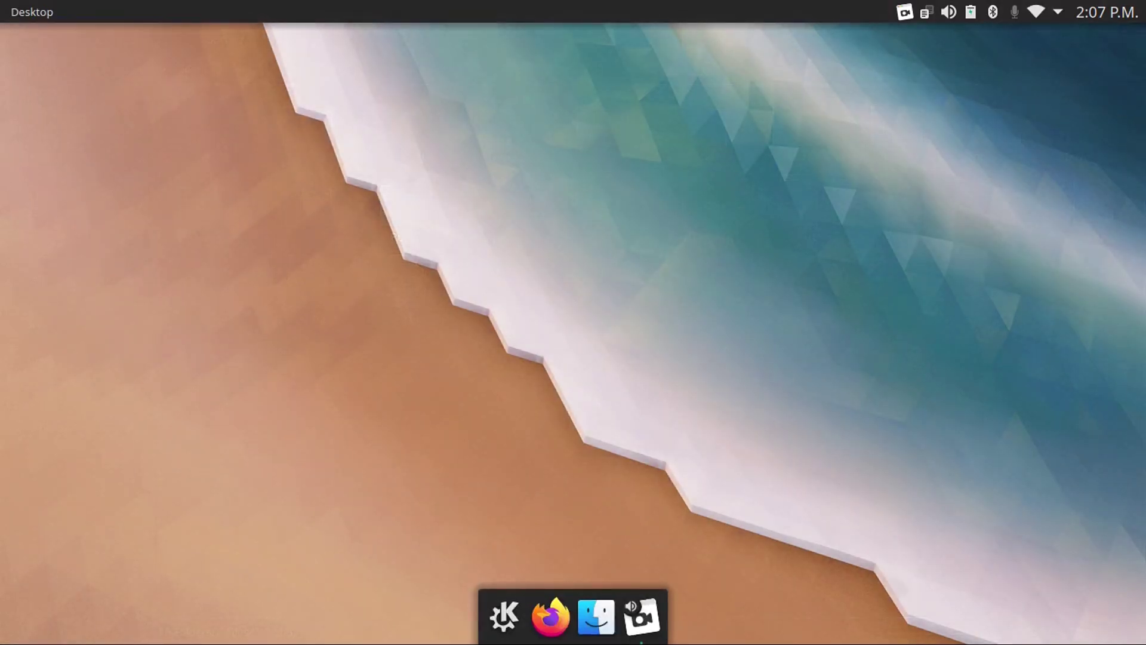
Narrow Active Window Control's panel width with the slider and Left key, apply, and bring Dolphin back.
right_click(32, 12)
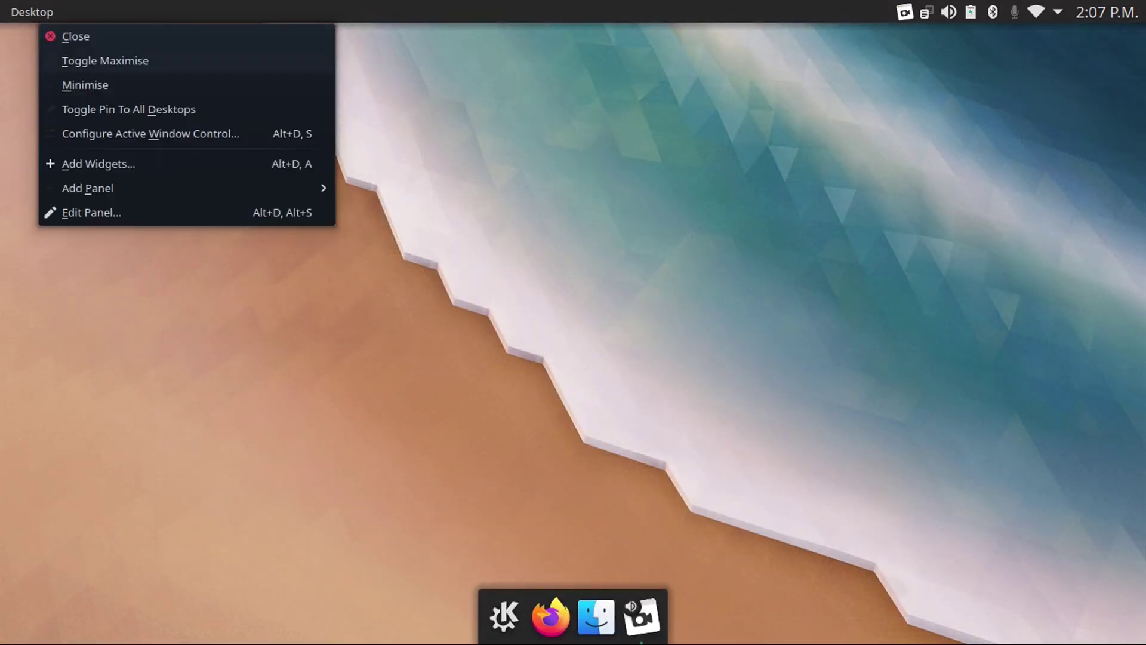
click(108, 133)
drag(323, 127, 182, 128)
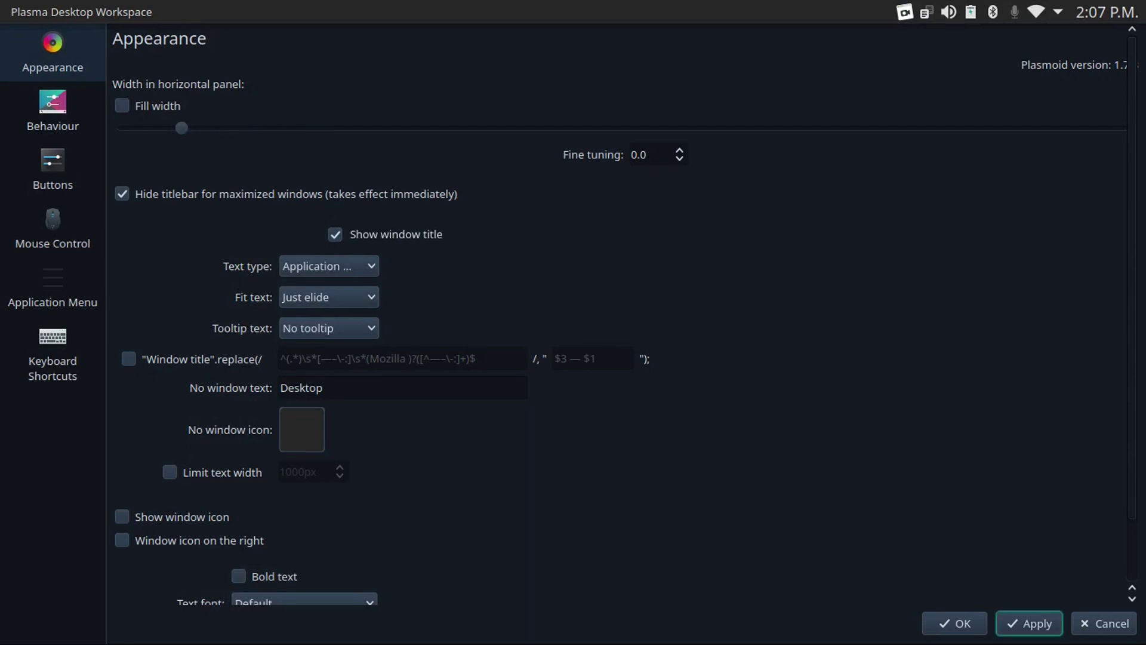
click(1029, 623)
key(Left)
key(Left)
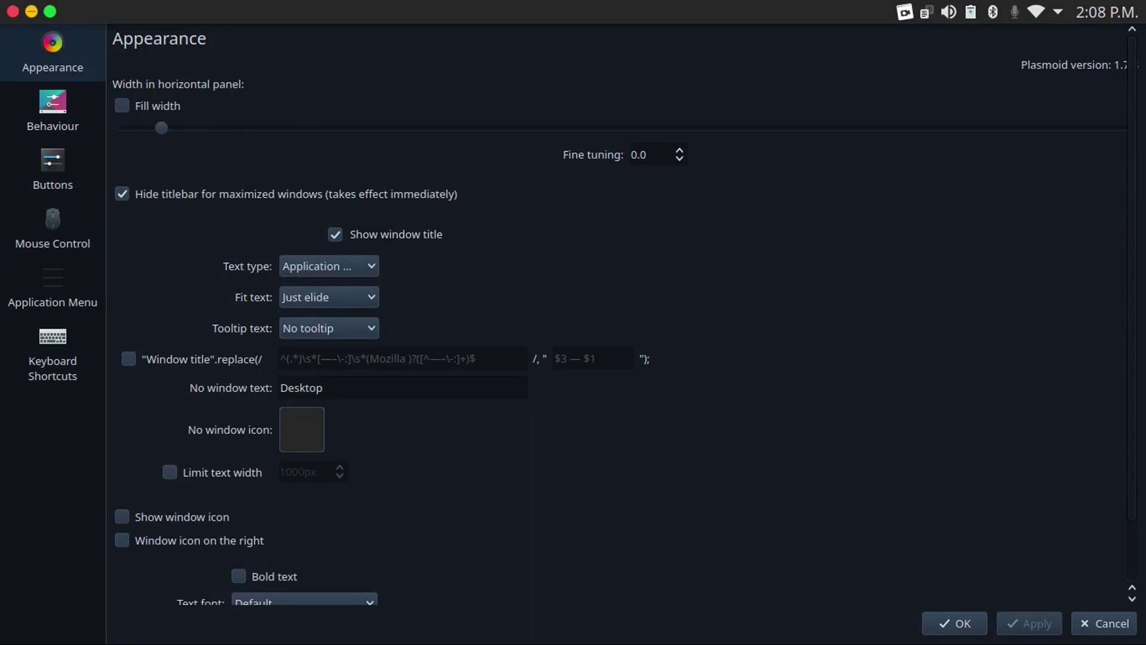
key(Escape)
click(597, 607)
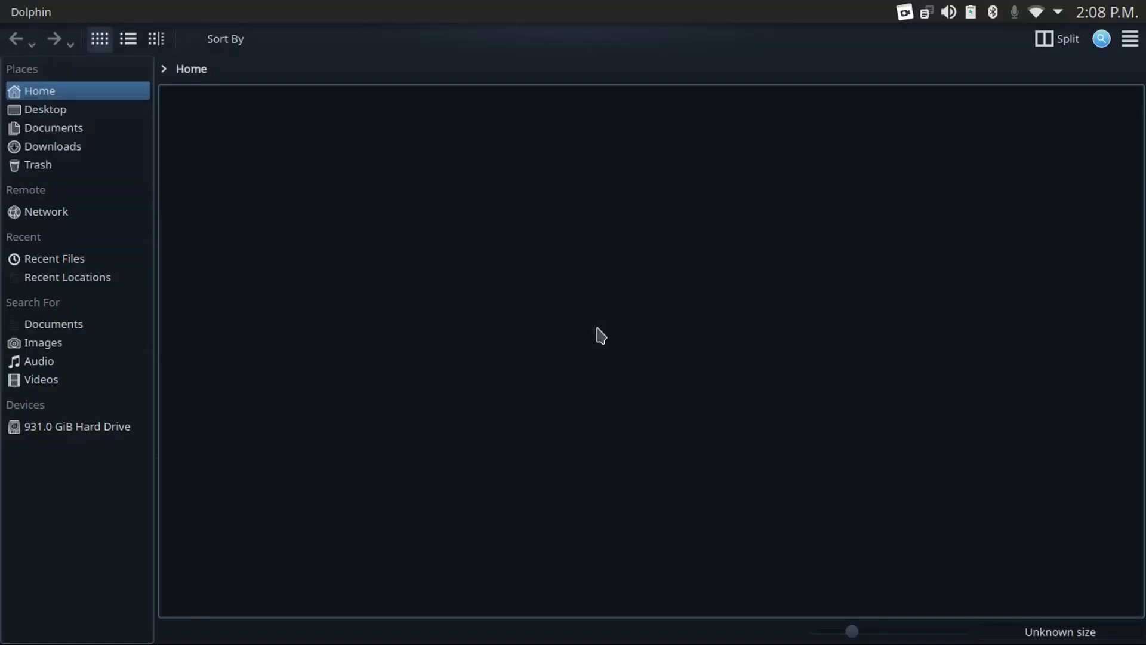
In Dolphin's preferences, uncheck the Trash size limit and apply the Trash and General pages.
click(1131, 38)
click(864, 502)
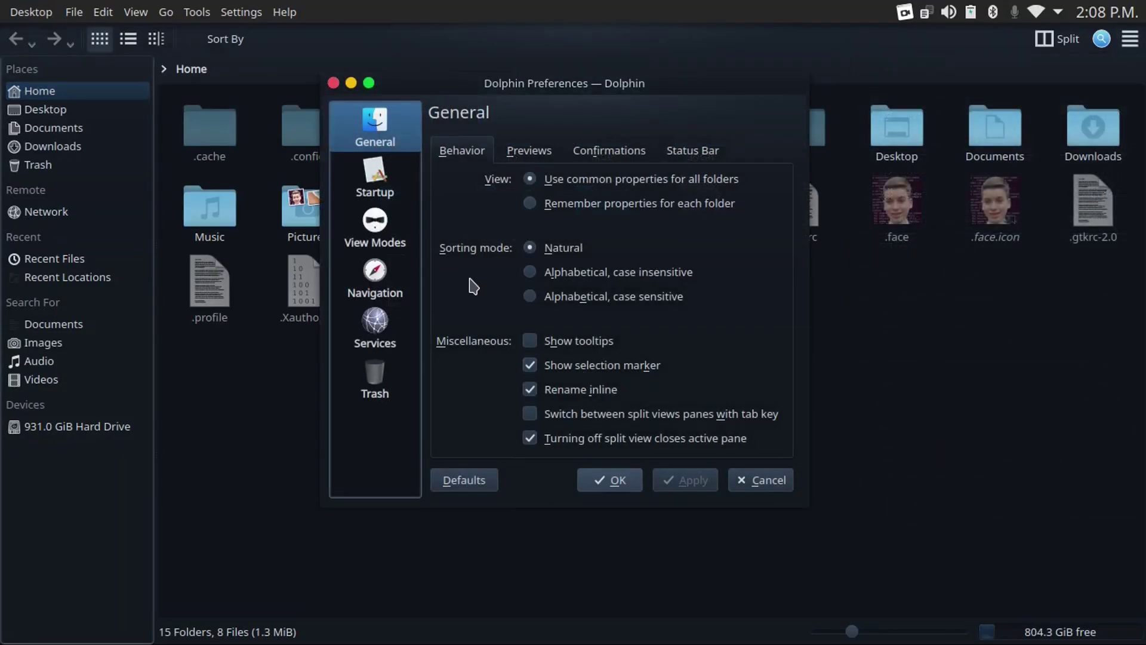
click(375, 379)
click(517, 188)
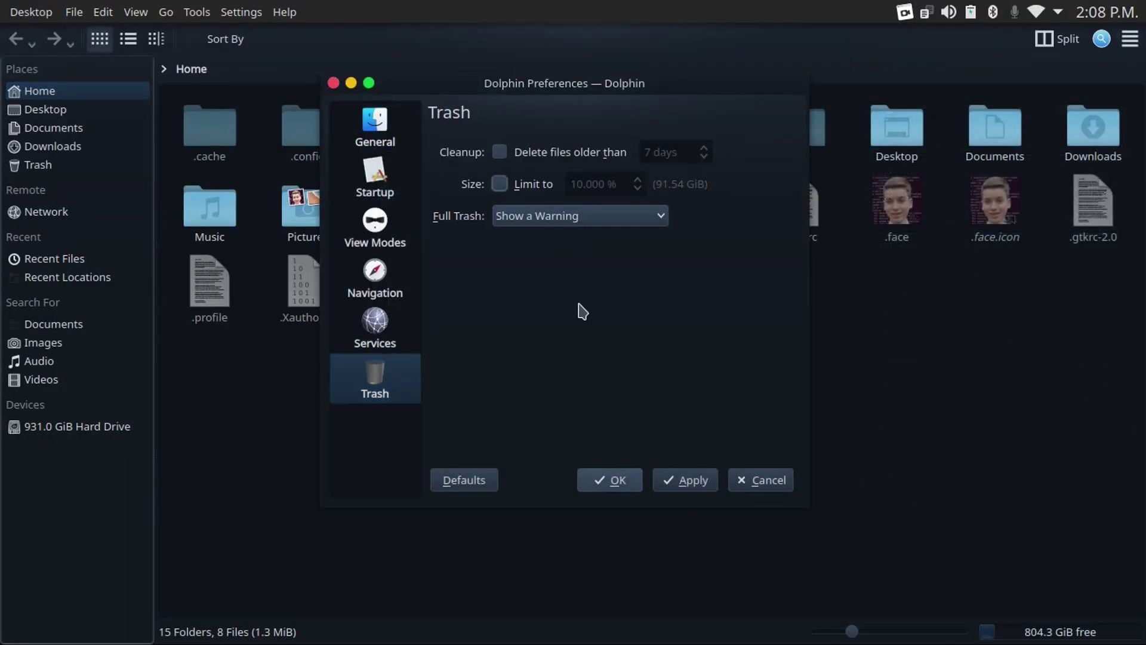
click(686, 479)
click(374, 126)
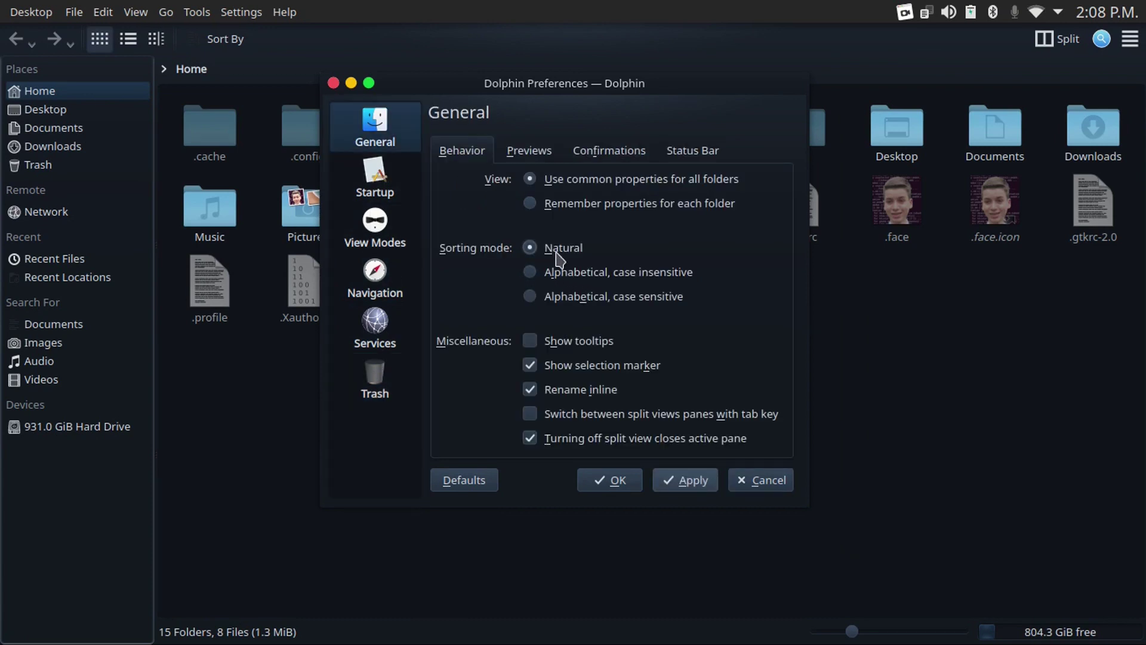
click(686, 480)
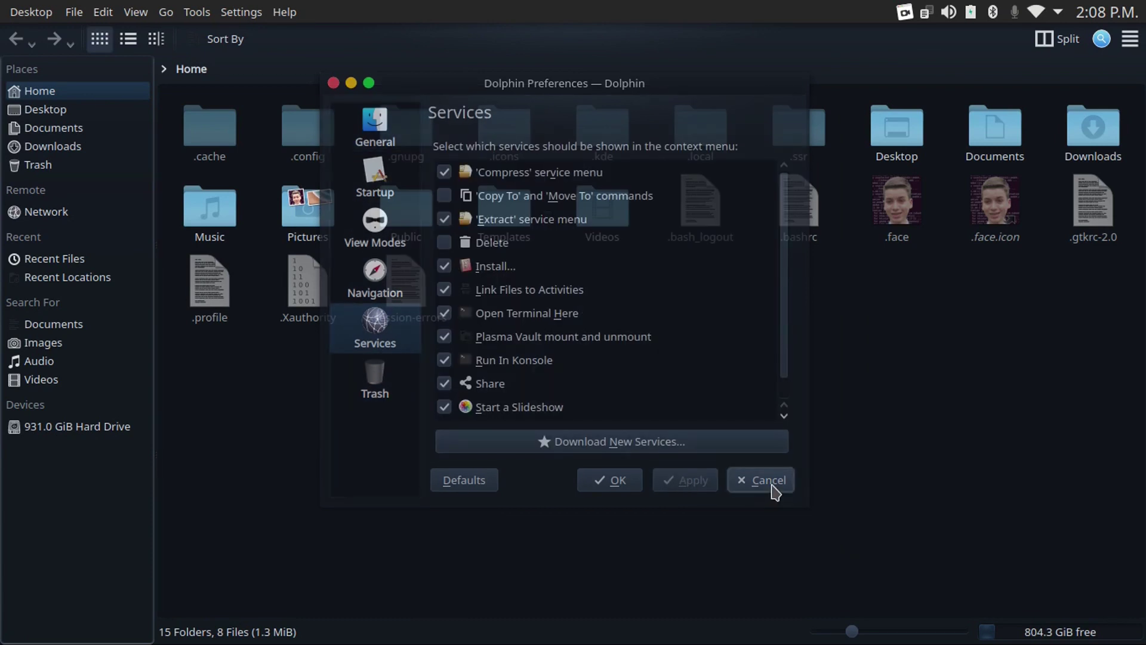
Close the preferences, turn off file previews, and hide the Recent and Search For sections in Places.
click(745, 481)
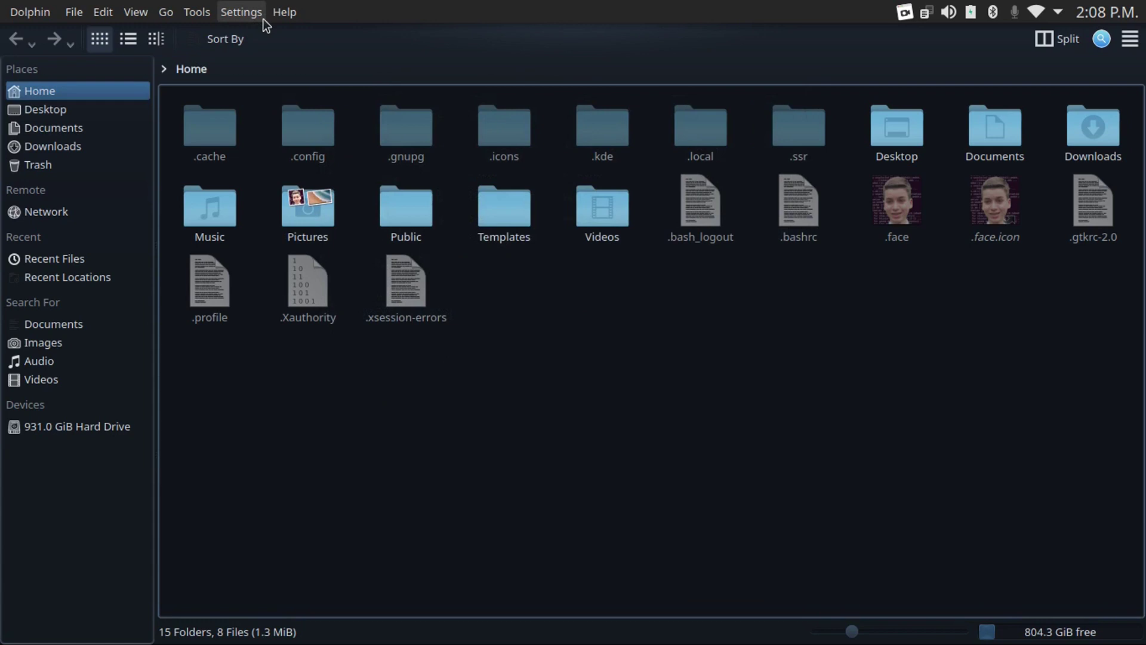
click(1130, 41)
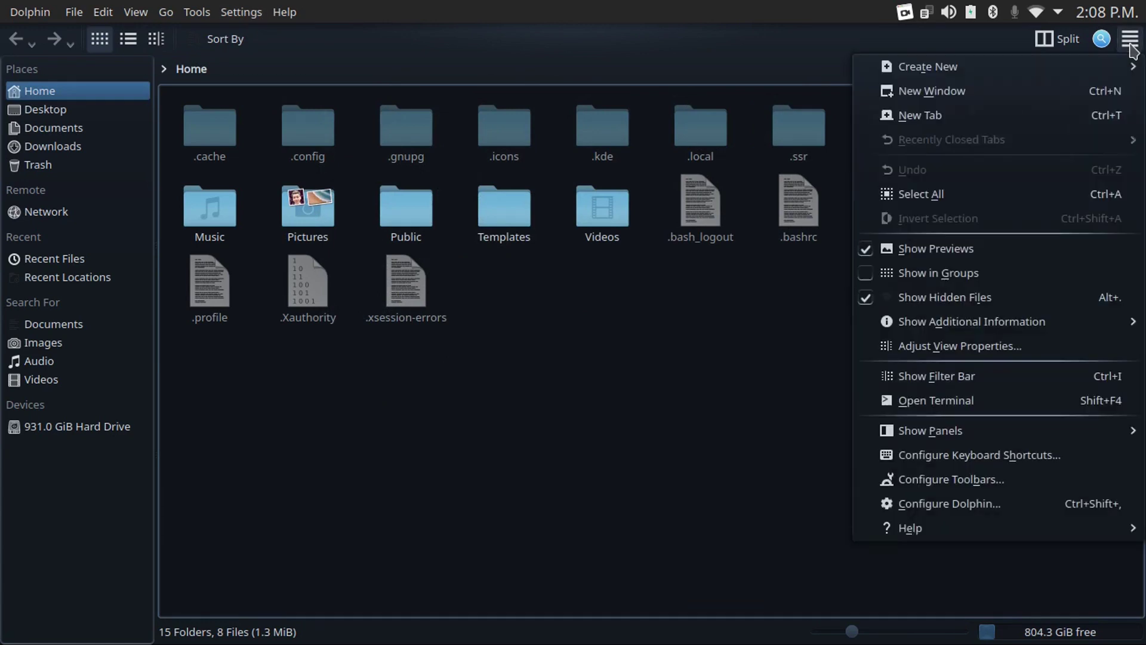
click(955, 251)
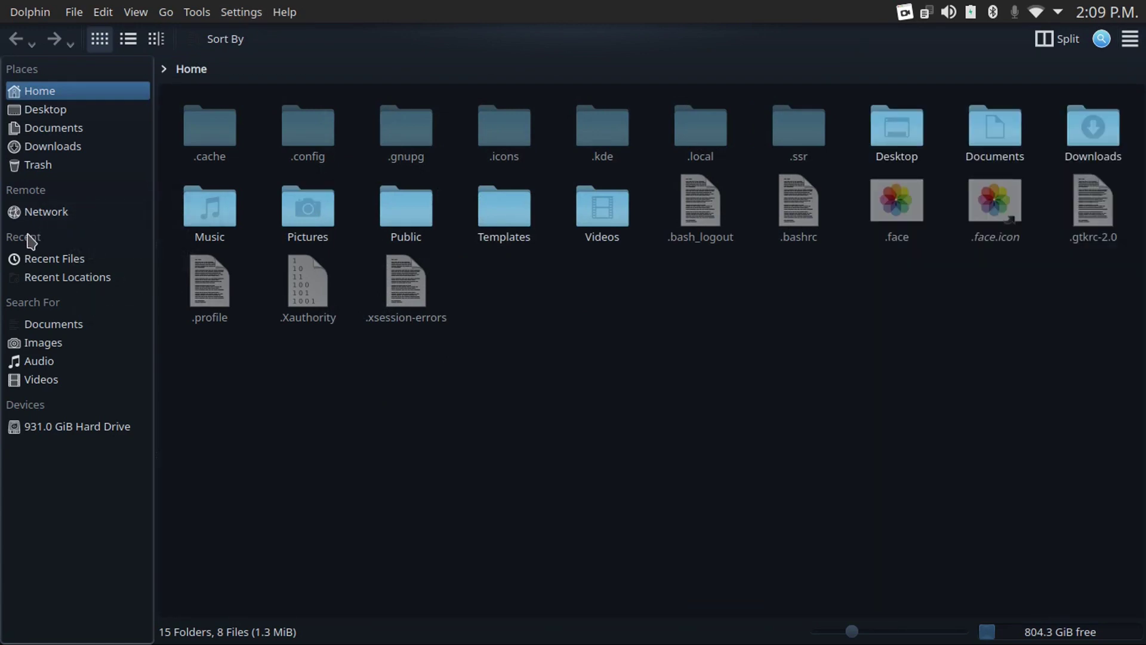
right_click(31, 241)
click(119, 295)
right_click(43, 244)
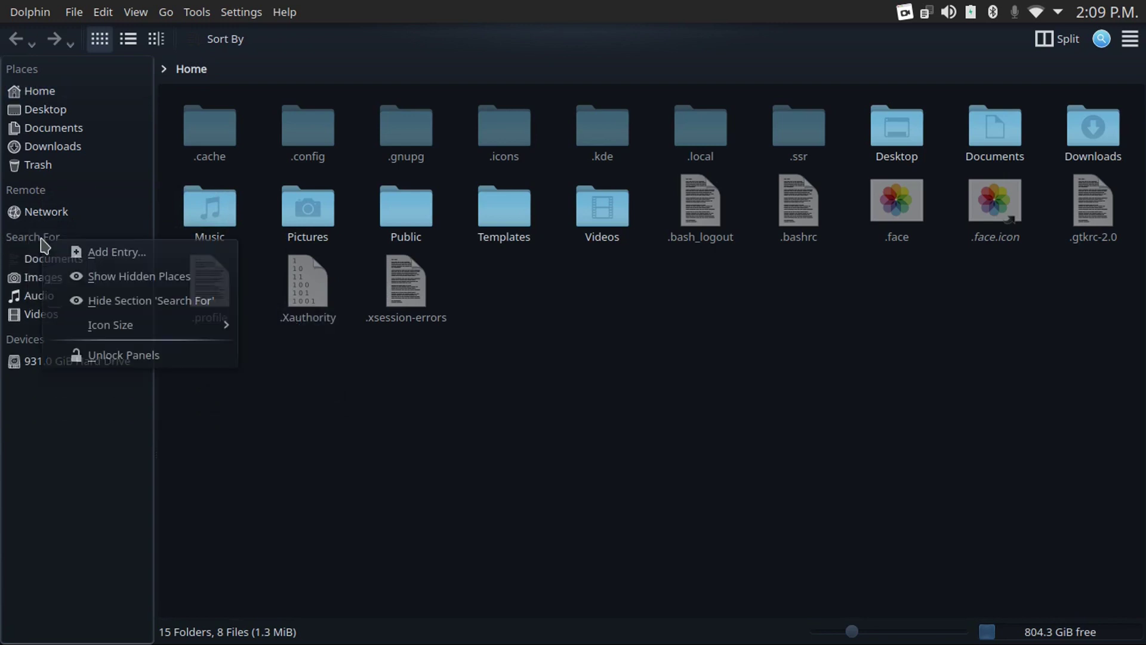
click(119, 301)
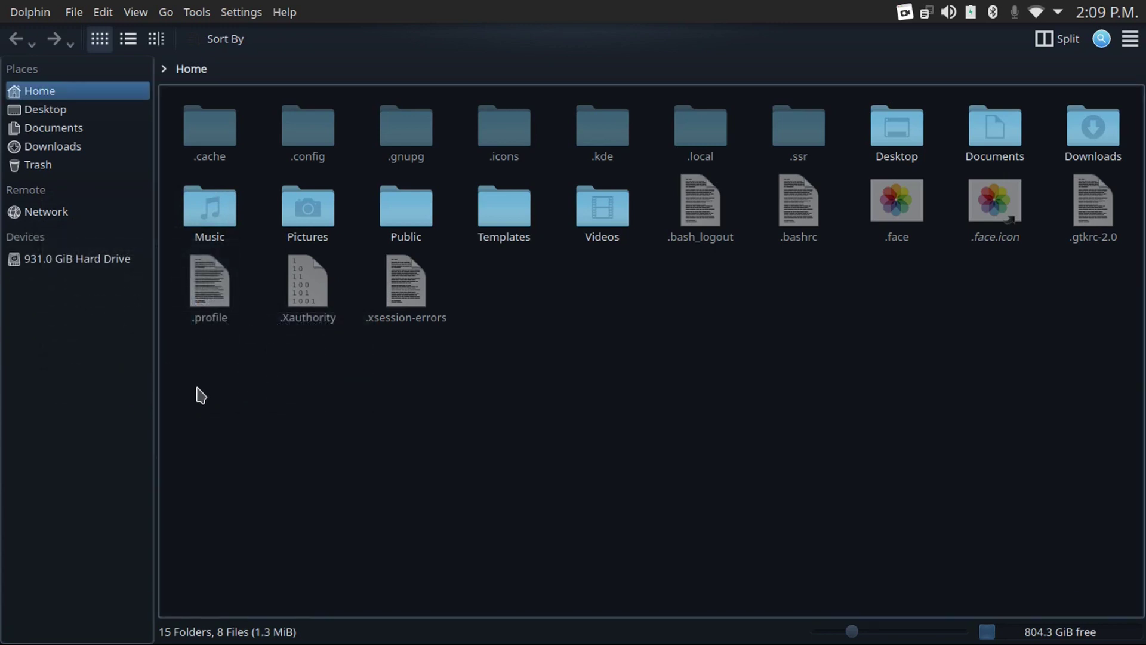
Add Music, Pictures and Videos to Places and move the Templates folder to Trash.
drag(215, 206, 67, 159)
drag(307, 206, 63, 177)
drag(602, 206, 63, 197)
click(508, 227)
key(Delete)
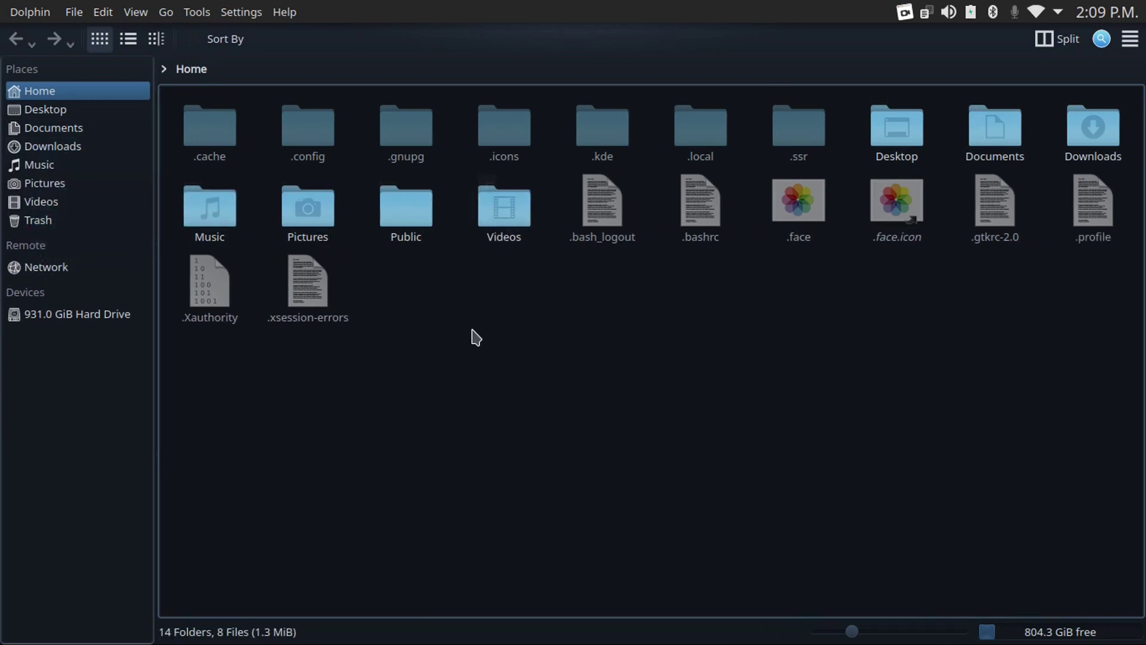
Create a new folder named Free Folder in Home and bookmark it in Places.
key(F10)
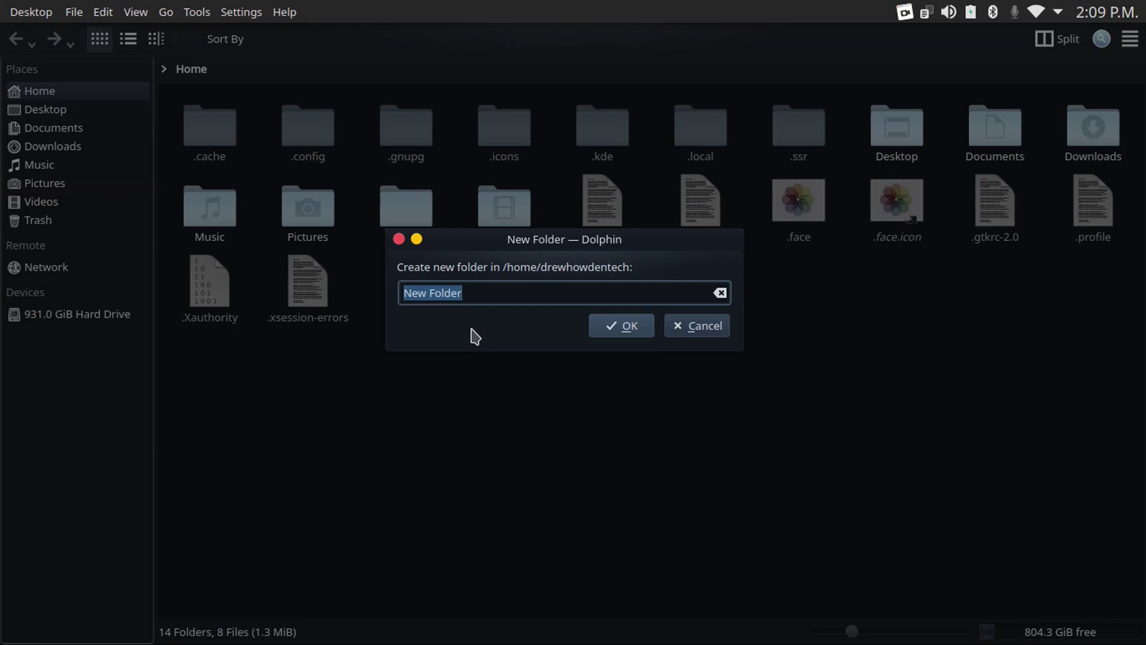
text(Free)
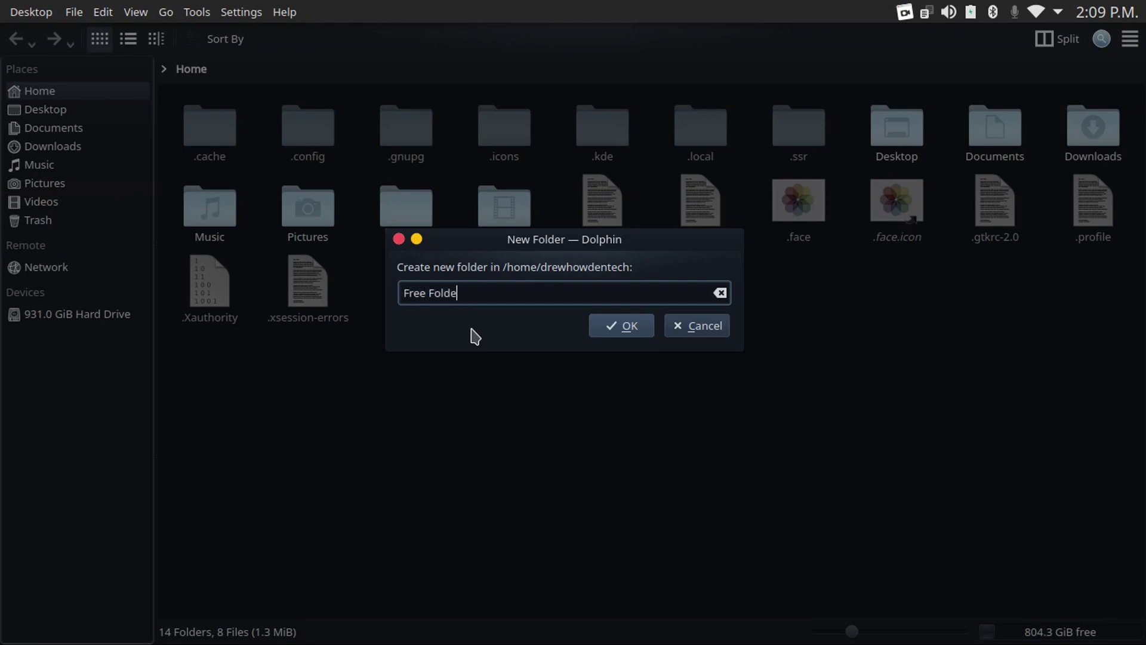
key(Return)
drag(245, 232, 82, 213)
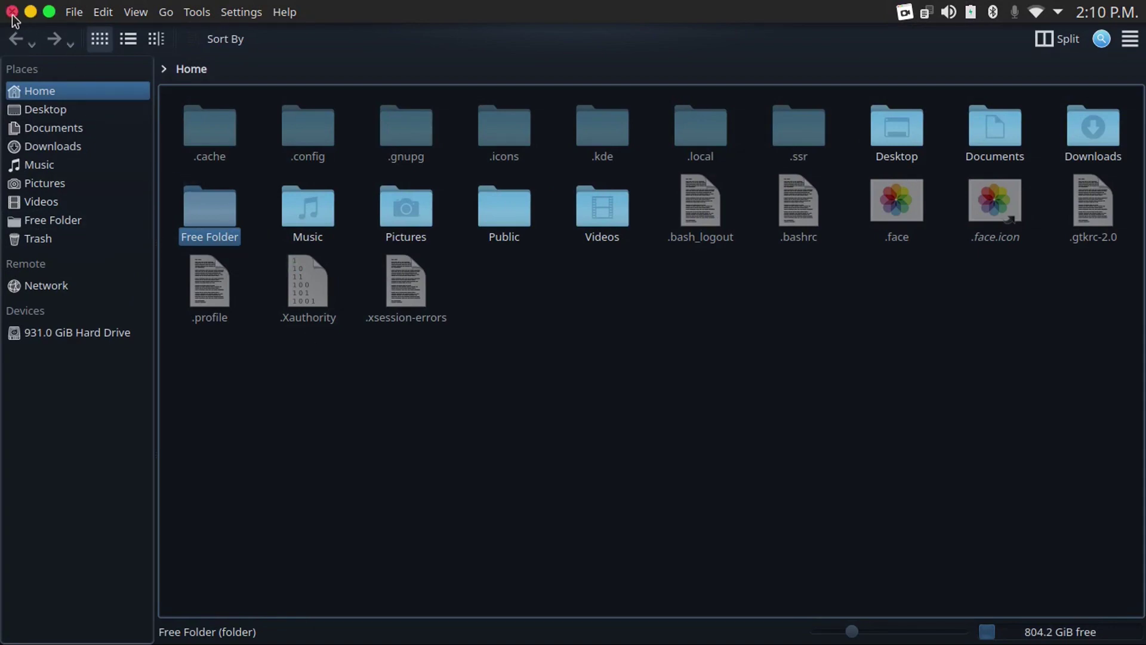
Close Dolphin and, in System Tray Settings, disable Night Color Control, Vaults and Printers.
click(10, 9)
right_click(1058, 12)
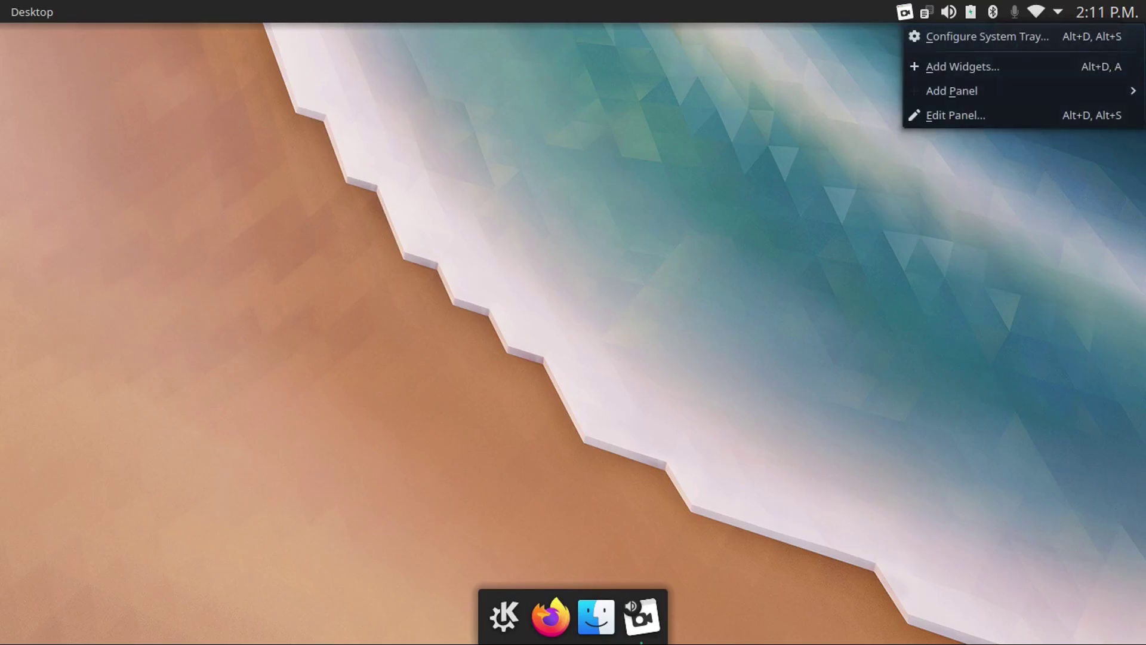
click(1019, 39)
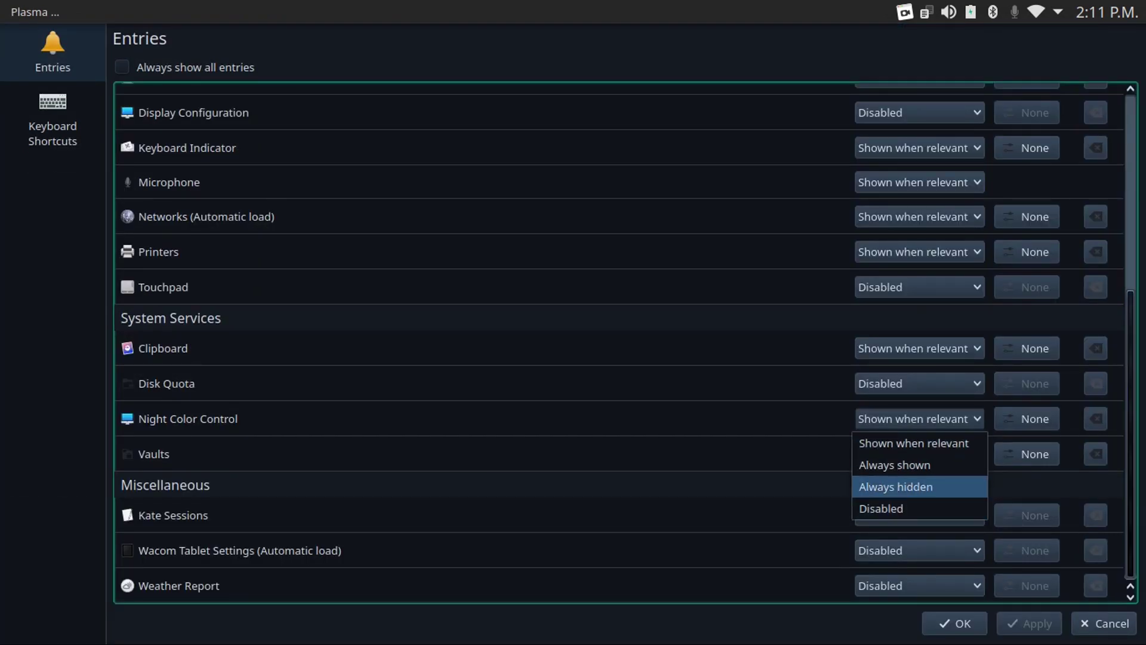
click(915, 509)
click(920, 454)
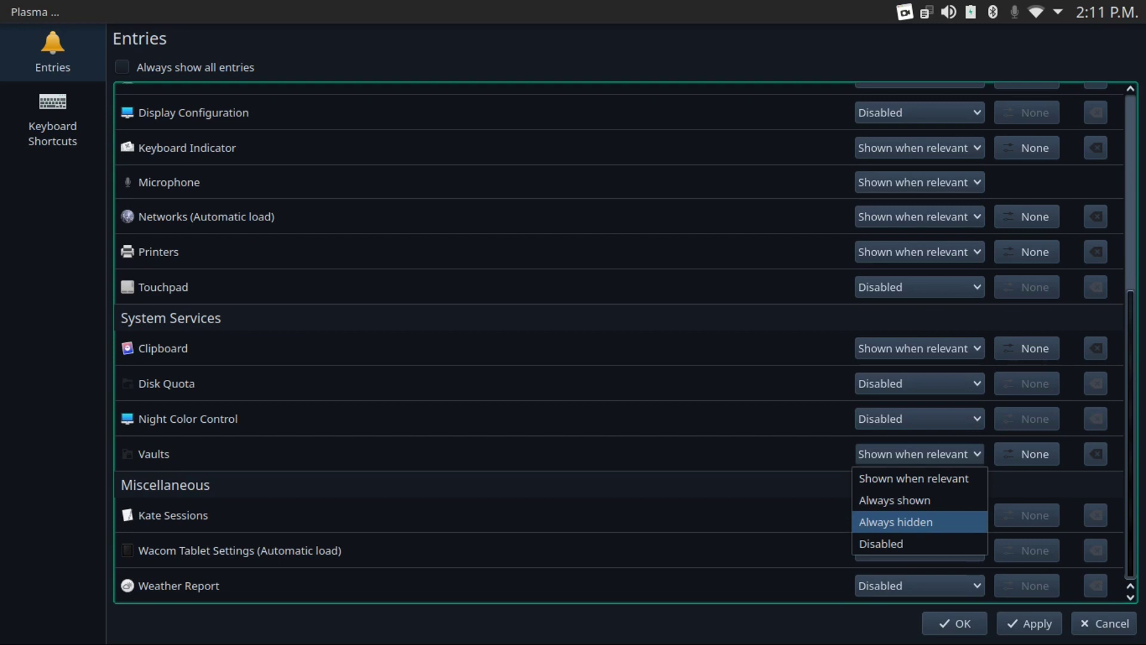
click(882, 544)
scroll(895, 519, up, 3)
click(920, 481)
click(884, 570)
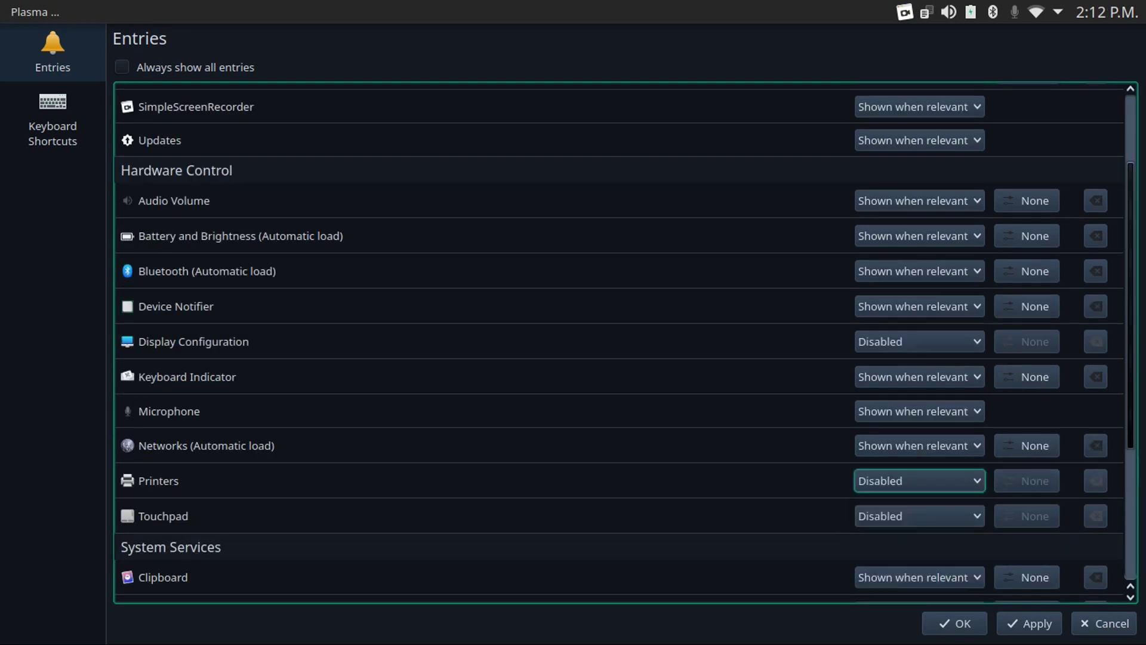
Set Networks to Always shown and Keyboard Indicator to Disabled.
click(919, 445)
click(913, 492)
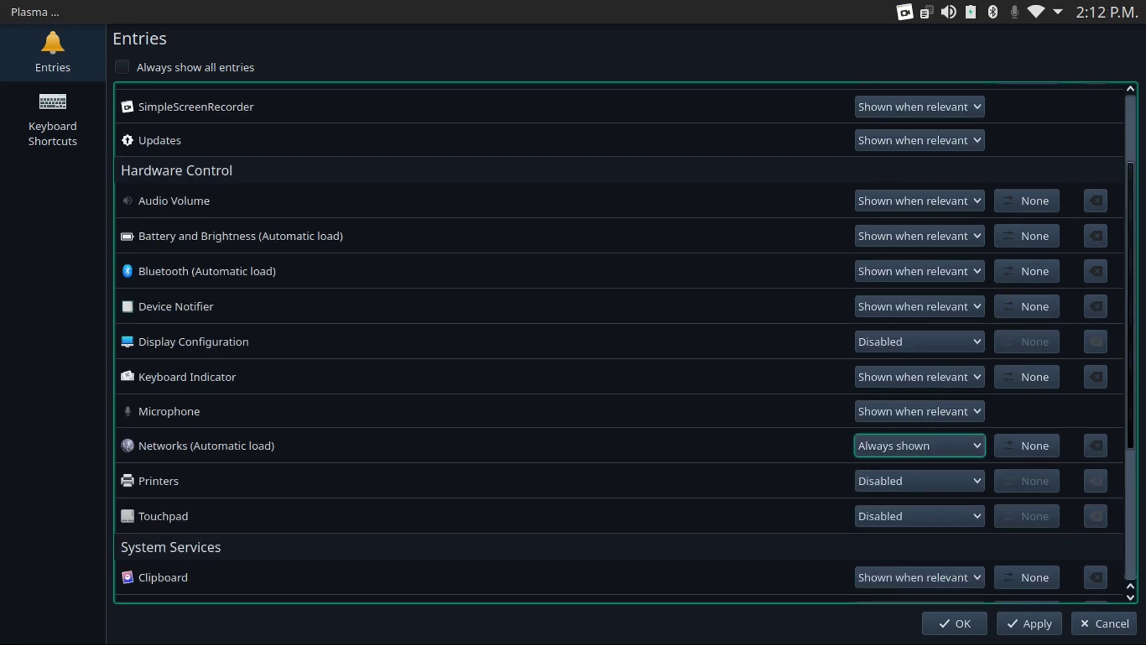
scroll(914, 472, up, 1)
click(919, 419)
click(896, 511)
Set Bluetooth, Battery and Brightness, and Audio Volume to Always shown.
scroll(897, 508, up, 1)
click(919, 361)
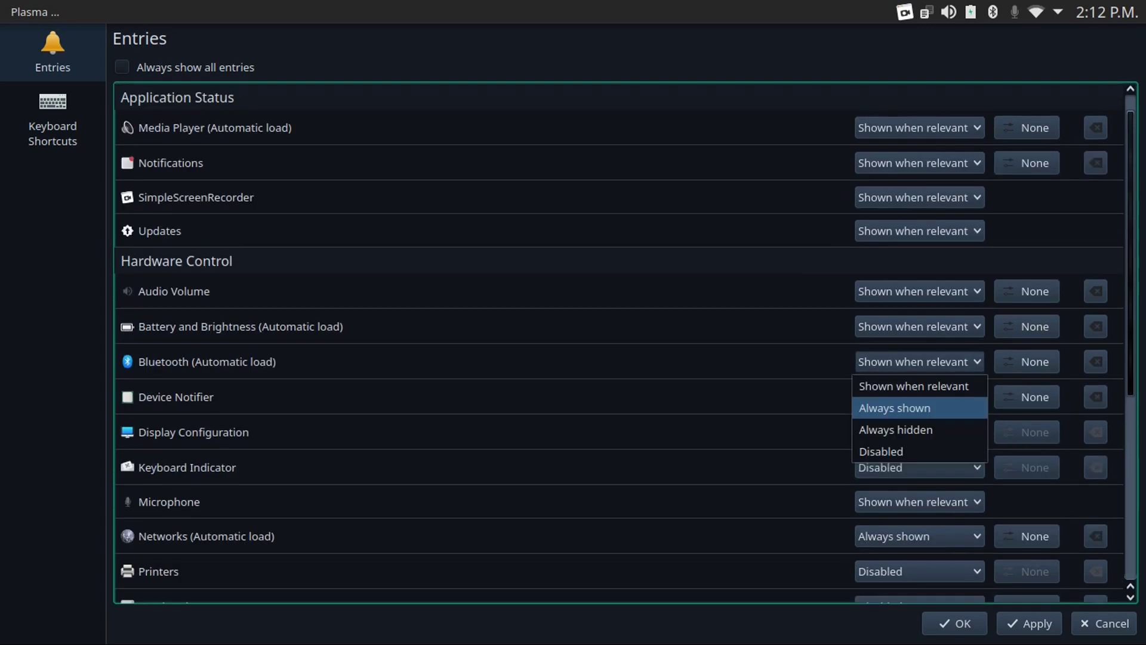
click(895, 408)
click(920, 326)
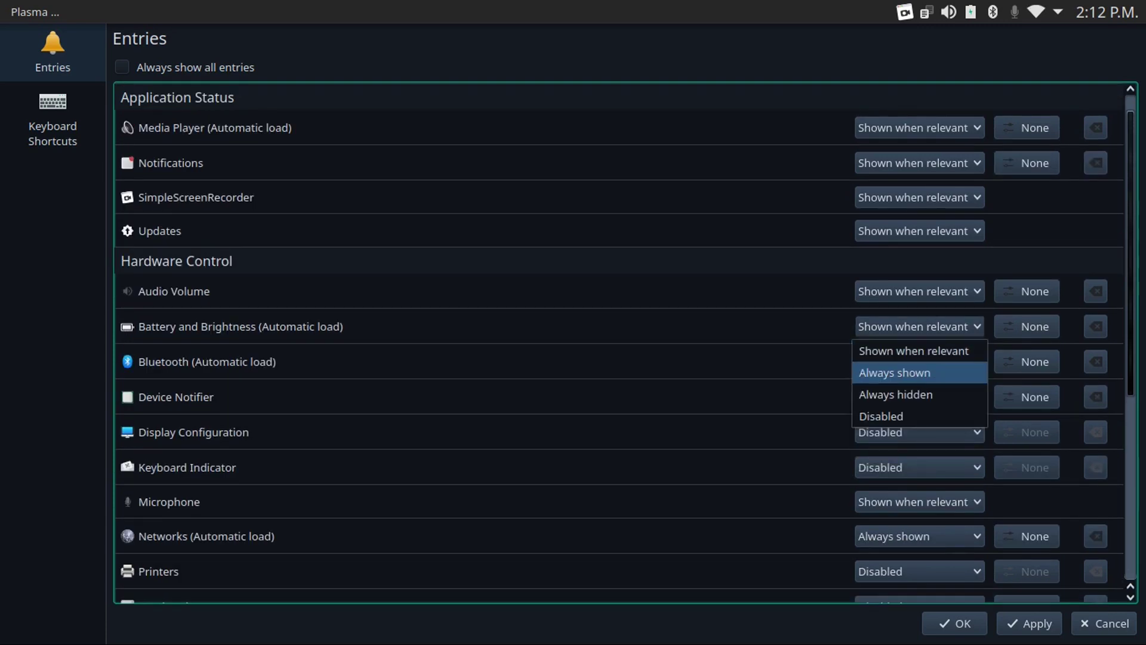
click(893, 370)
click(919, 291)
click(894, 338)
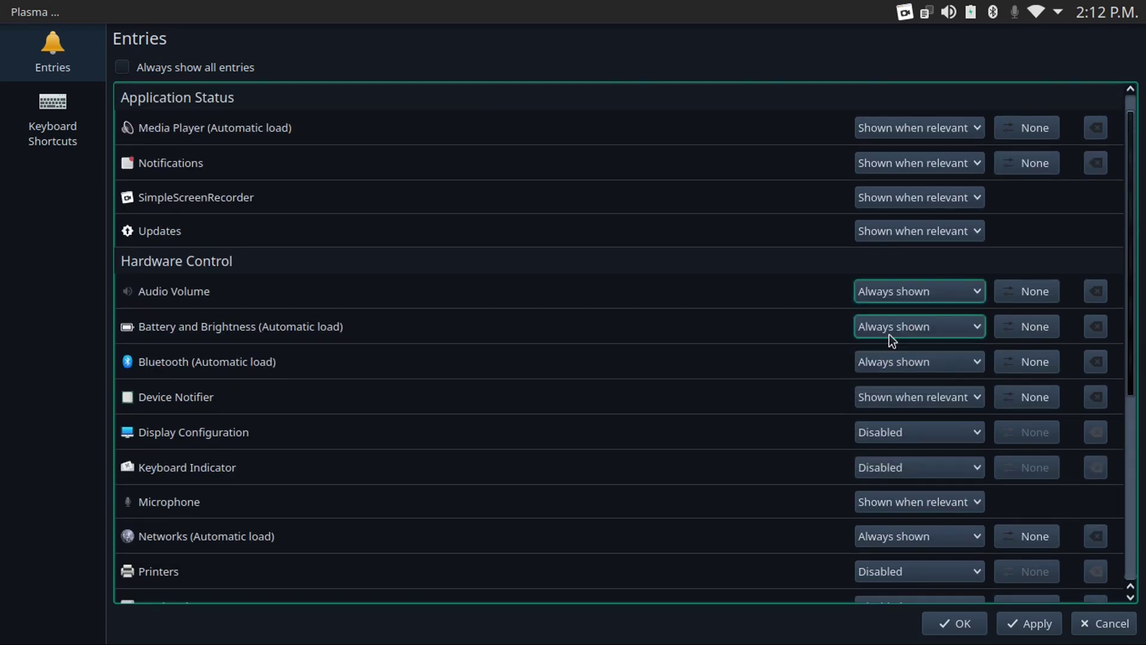
Save the tray settings, then apply the Cold Ripple desktop wallpaper and close the settings.
click(954, 624)
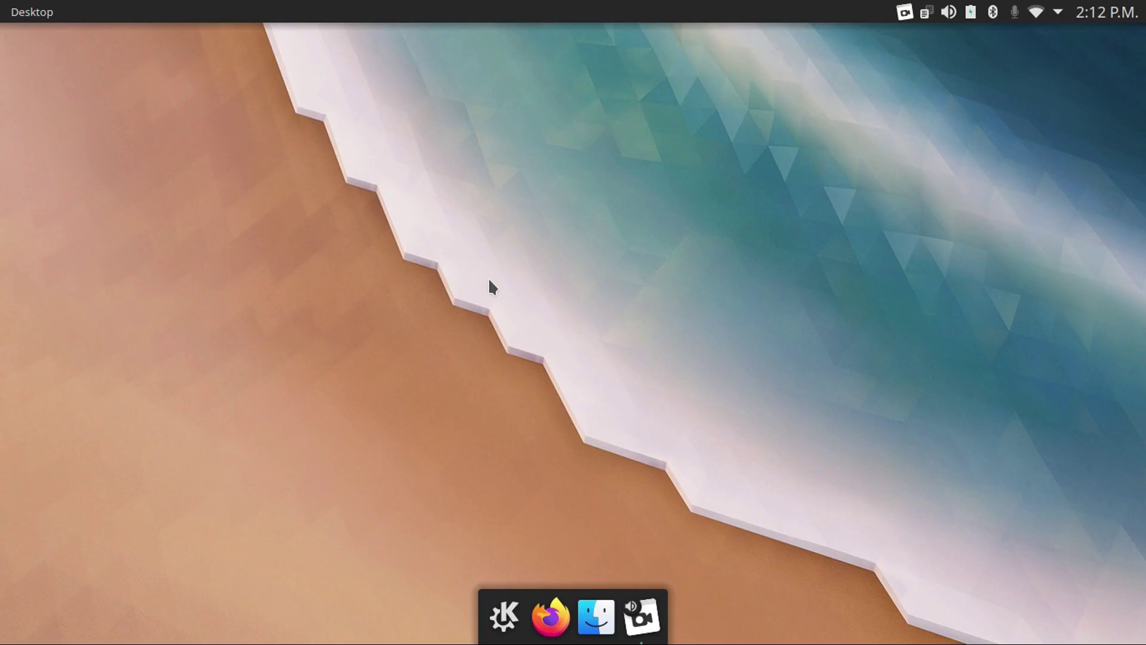
right_click(466, 255)
click(550, 606)
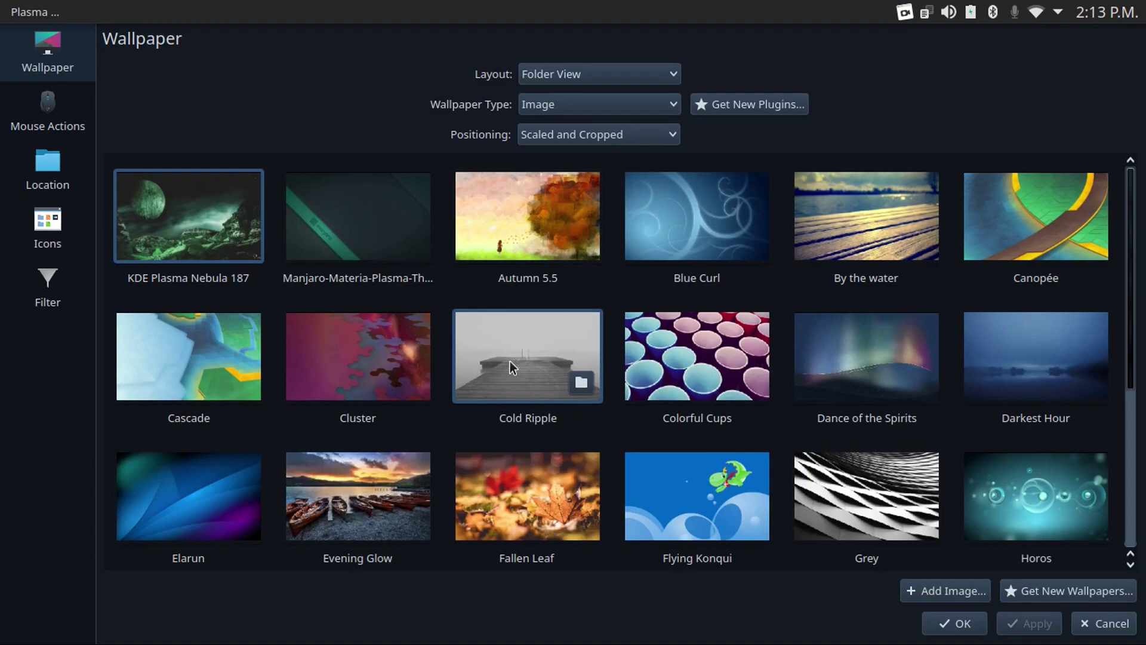
click(510, 361)
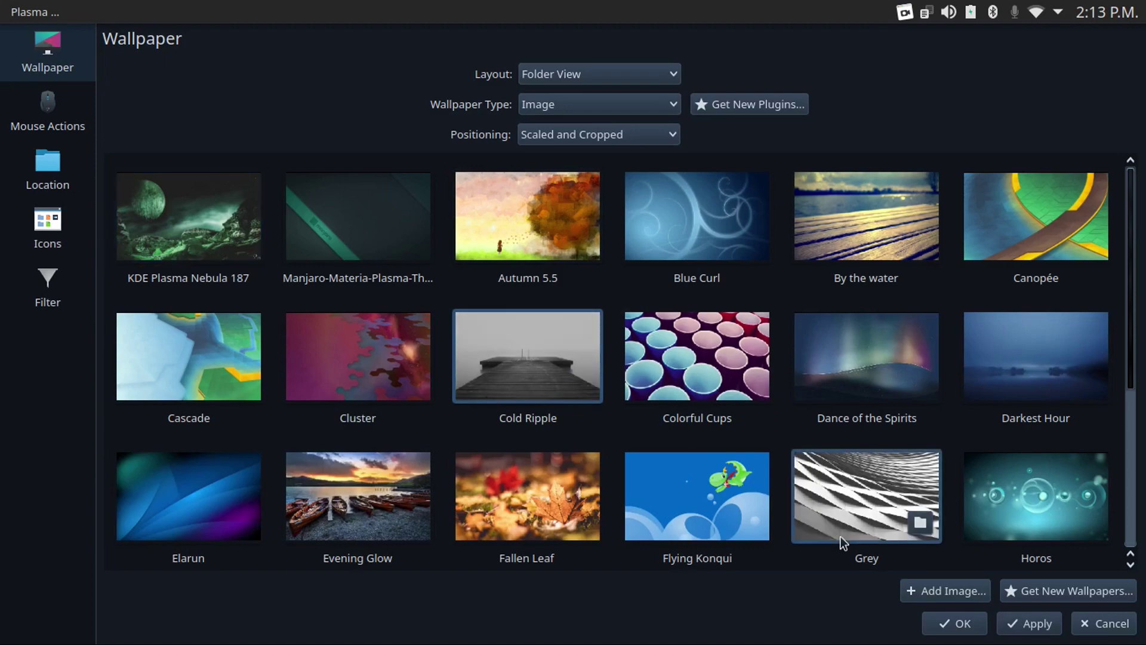
click(1033, 627)
click(955, 623)
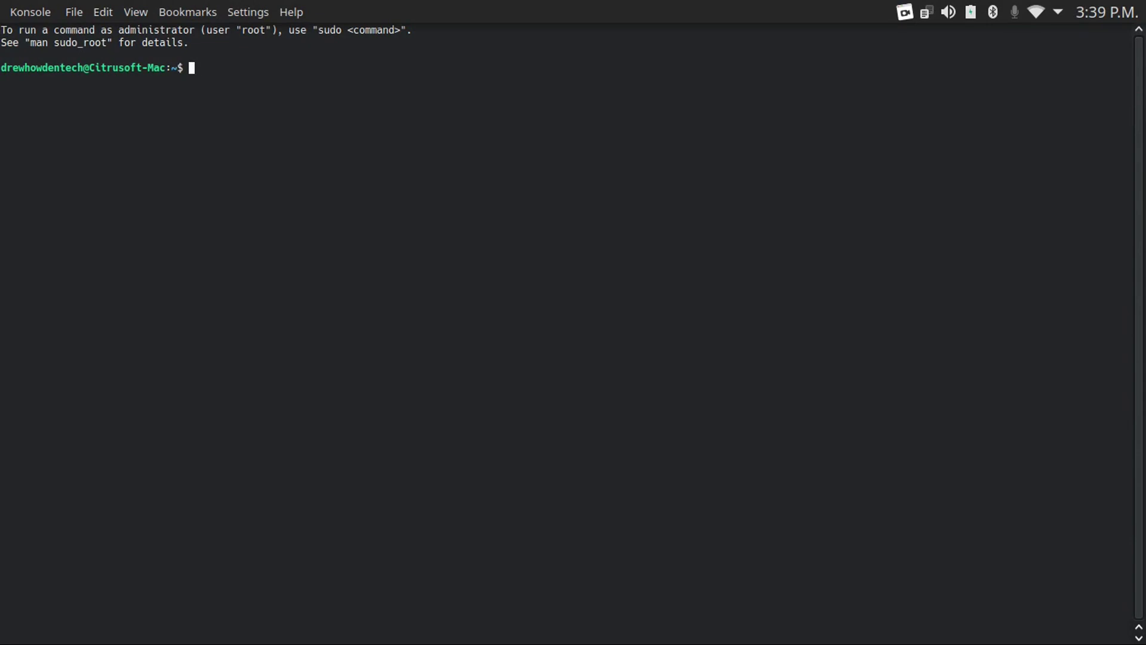
Rename the current Konsole profile to 'Mac Terminal'.
click(255, 13)
click(294, 36)
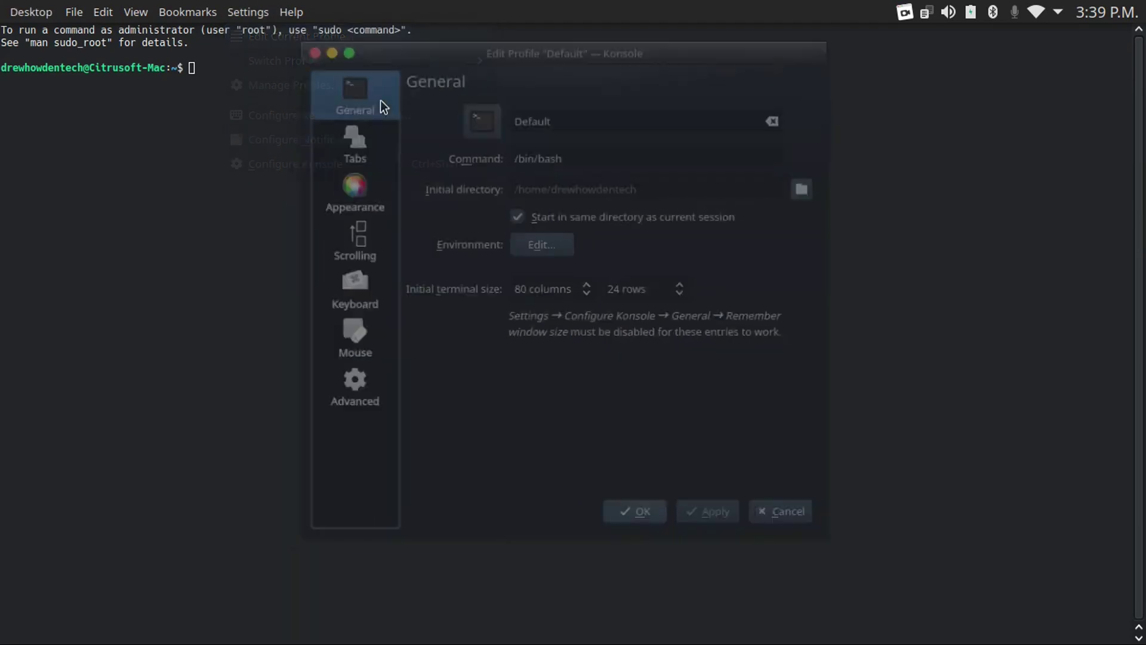
double_click(555, 119)
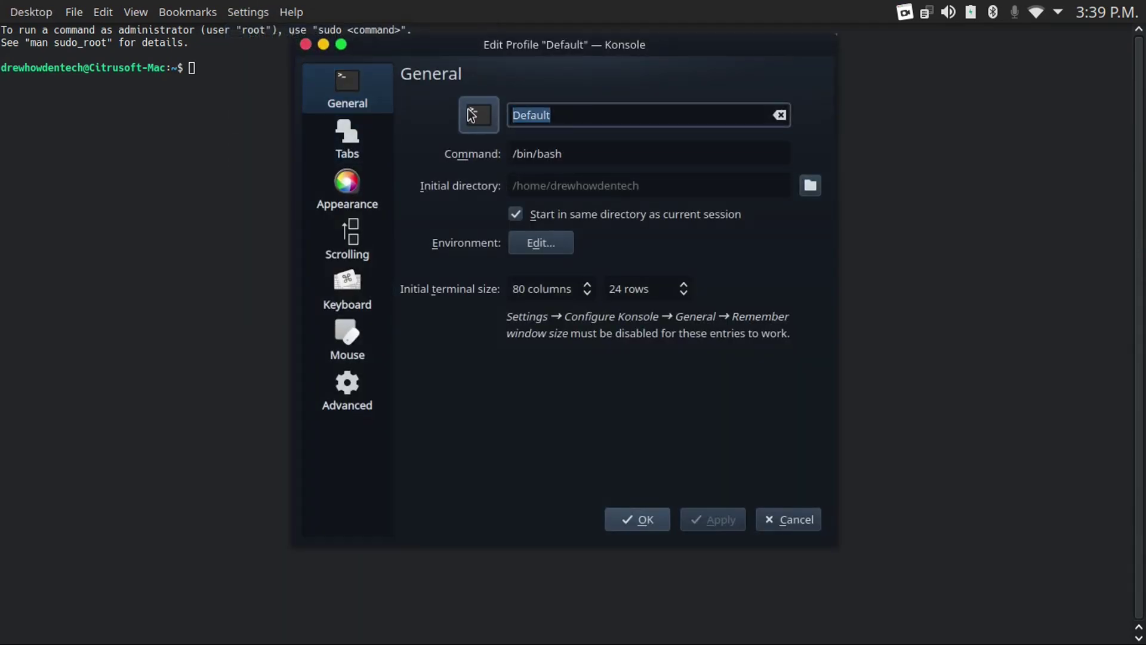
text(Mac Terminal)
Download the Aritim-Dark colour scheme by searching 'aritim', select it, and apply the profile.
click(347, 191)
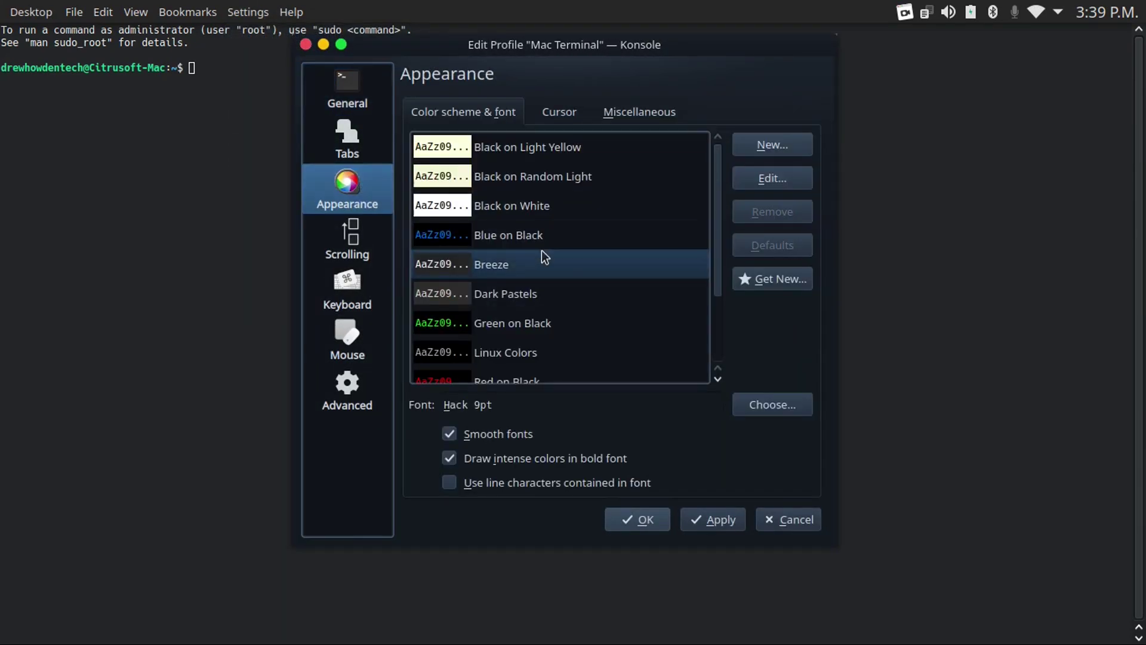
click(779, 277)
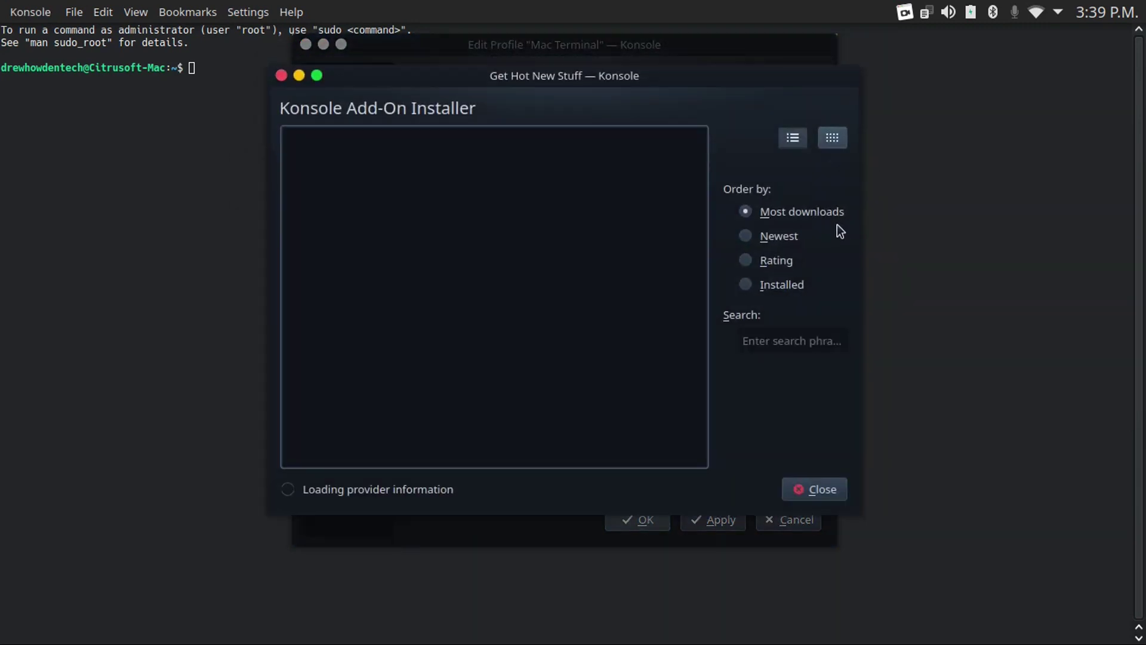
click(773, 340)
text(ari)
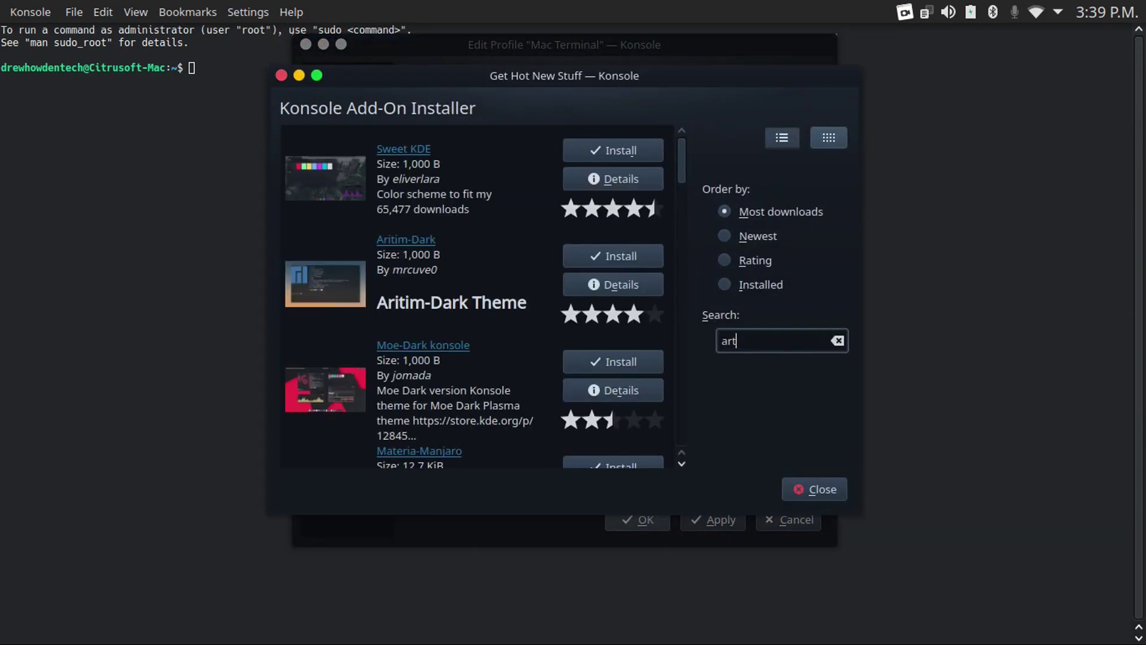
text(tim)
click(634, 155)
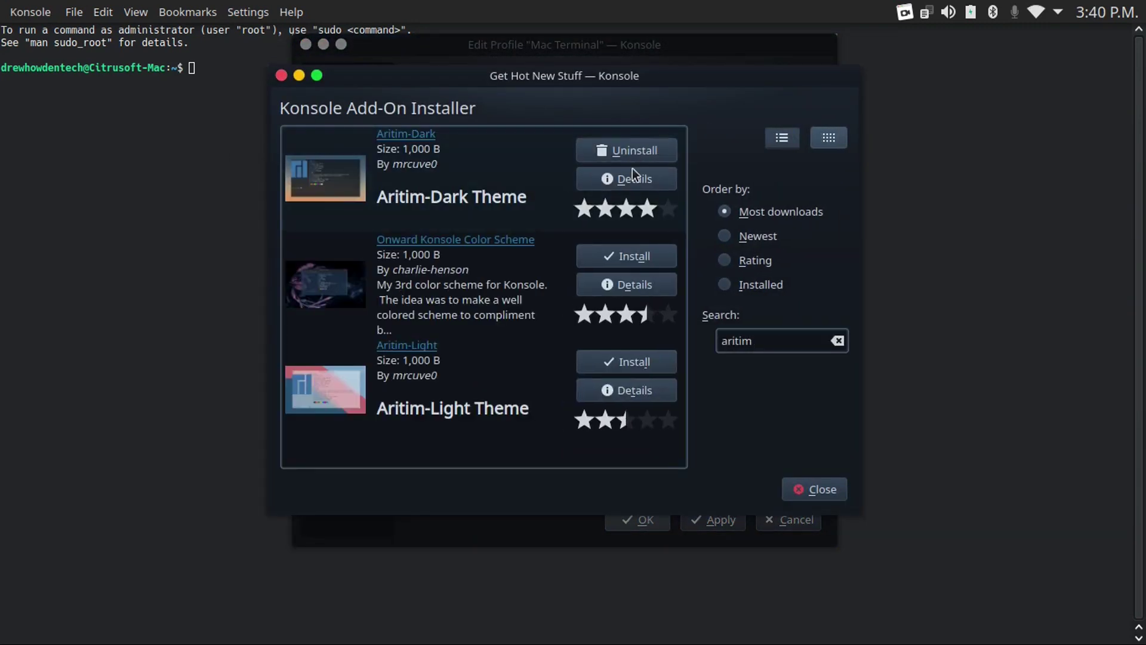
click(806, 489)
click(573, 156)
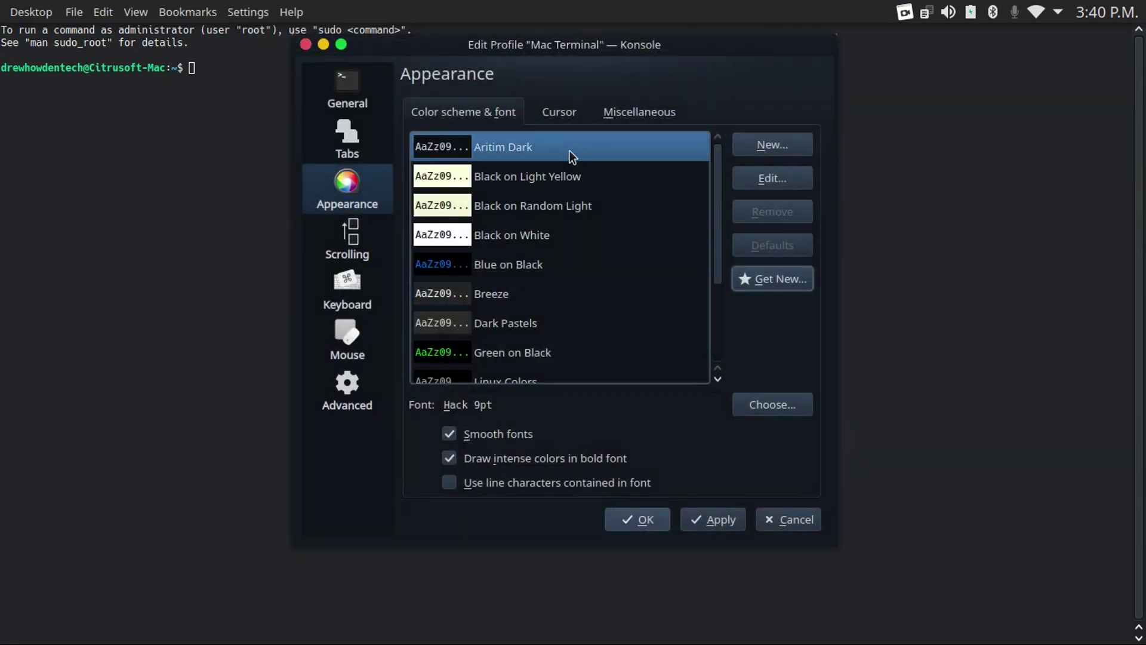
click(714, 522)
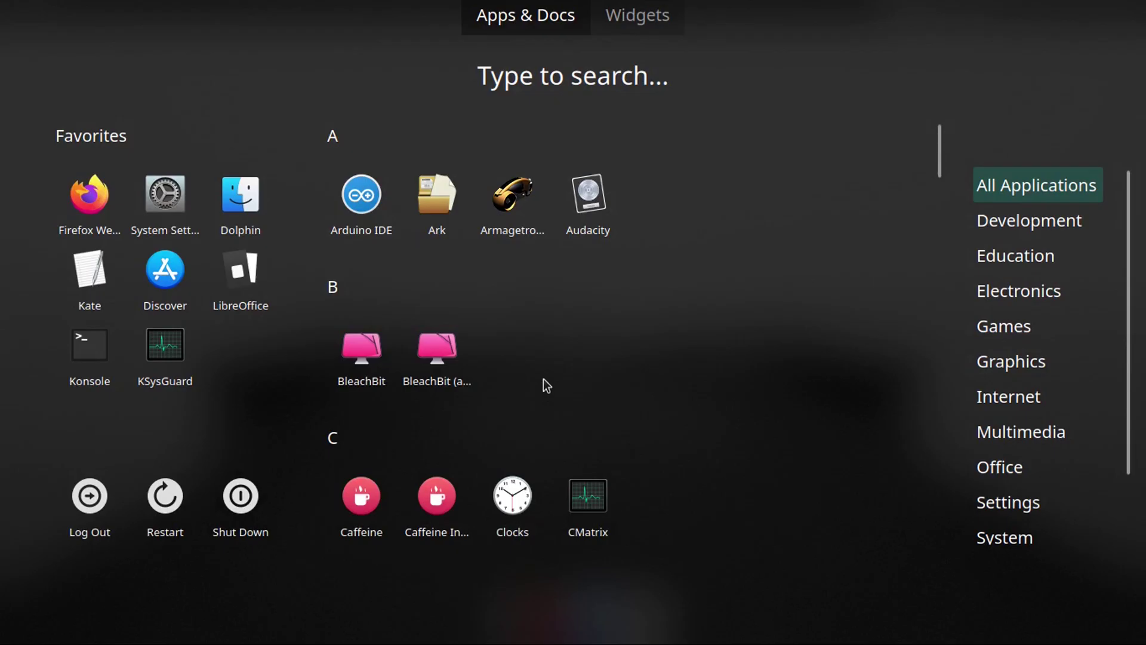
Launch Kate and set both the schema and default schema to Breeze Dark with KDE colours.
click(75, 276)
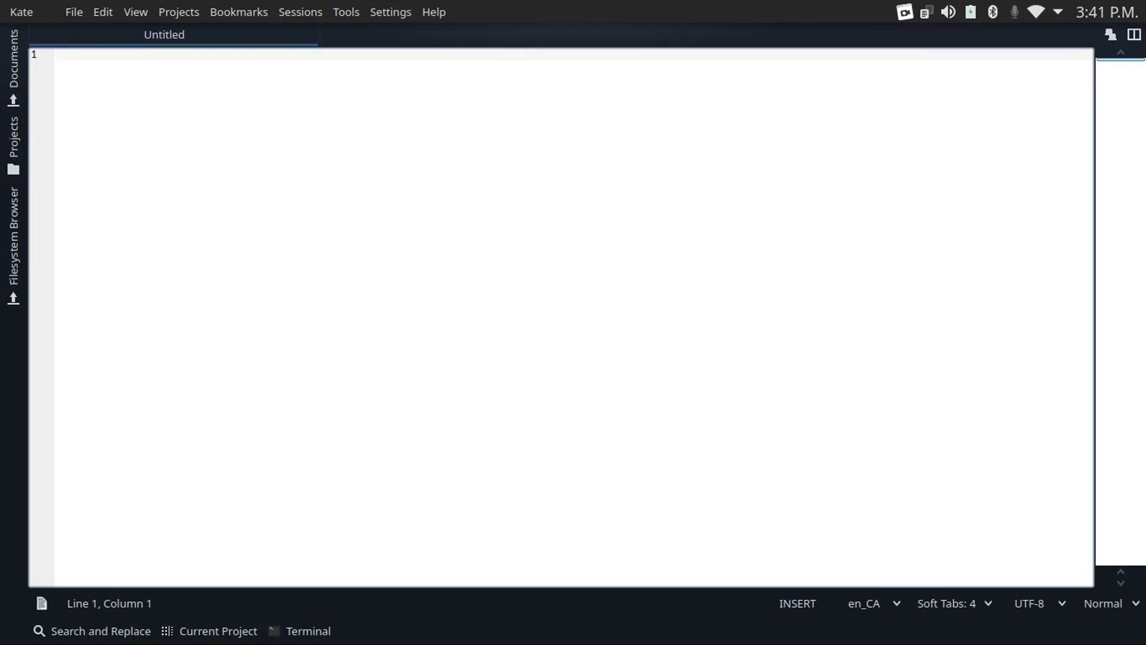
click(391, 12)
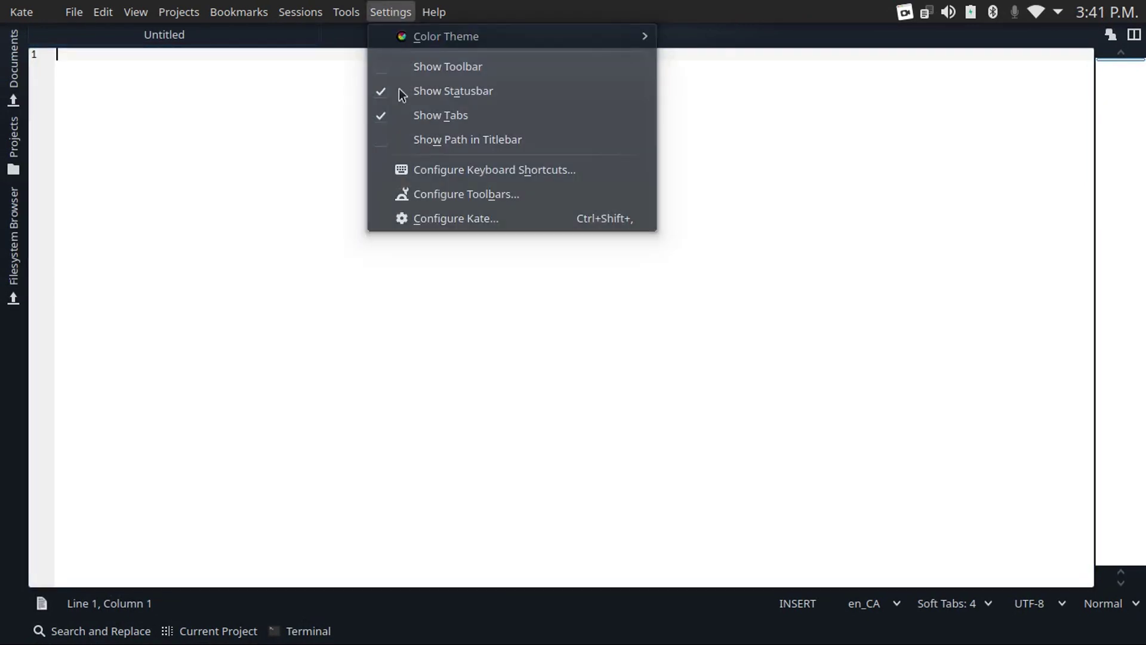
click(442, 217)
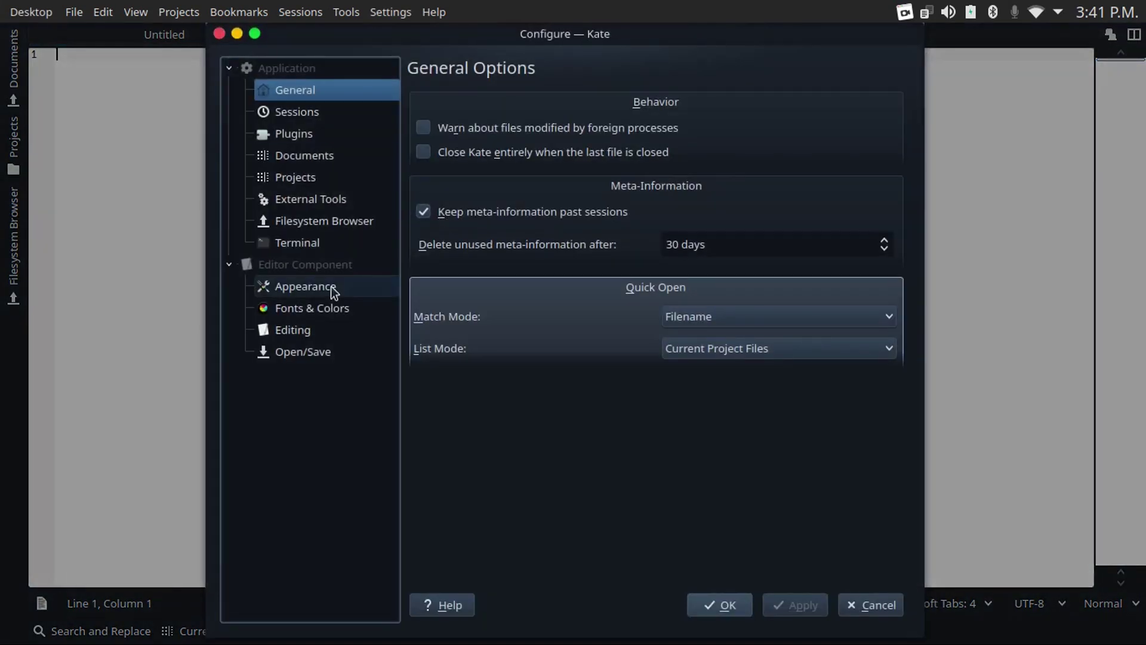
click(335, 305)
click(476, 103)
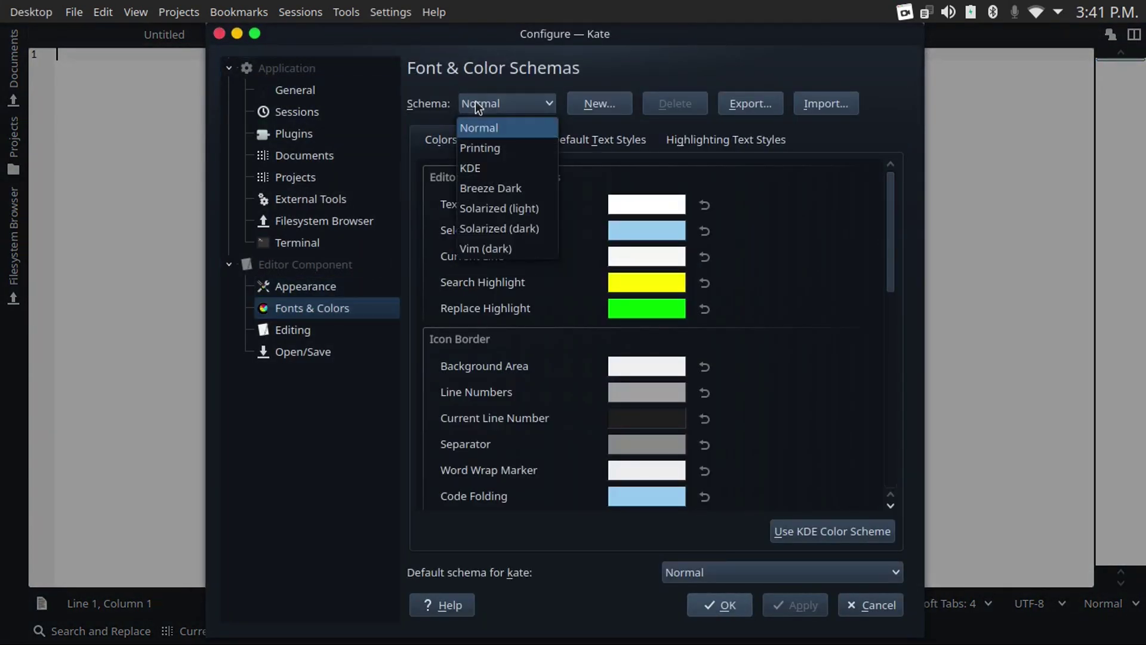
click(537, 191)
click(714, 572)
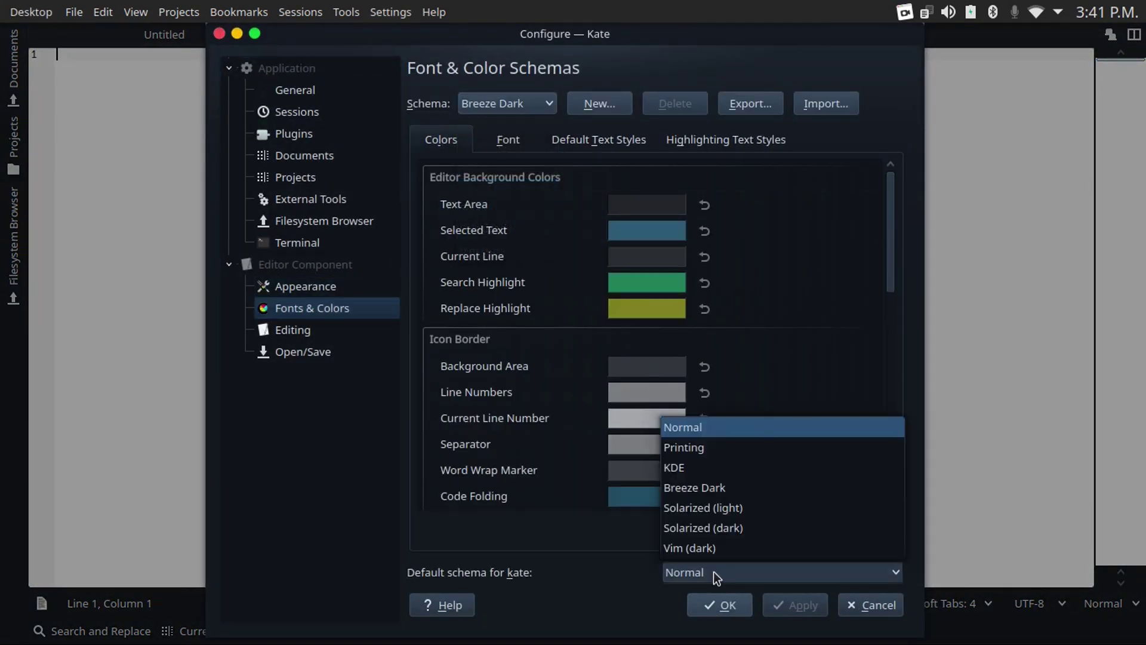
click(708, 488)
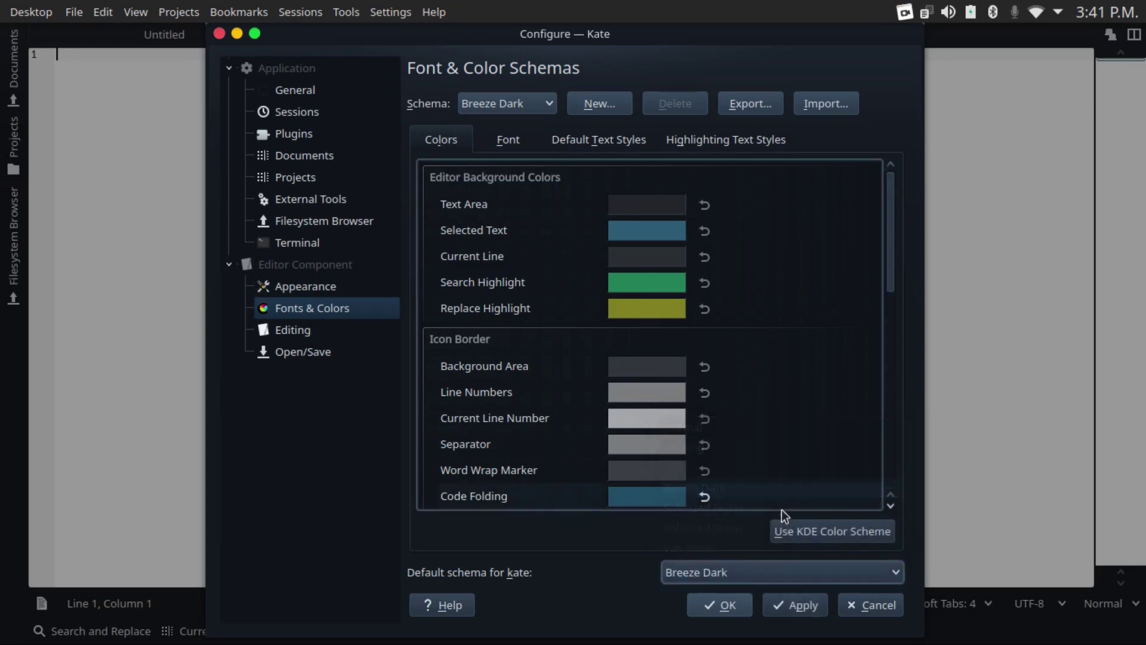
click(804, 533)
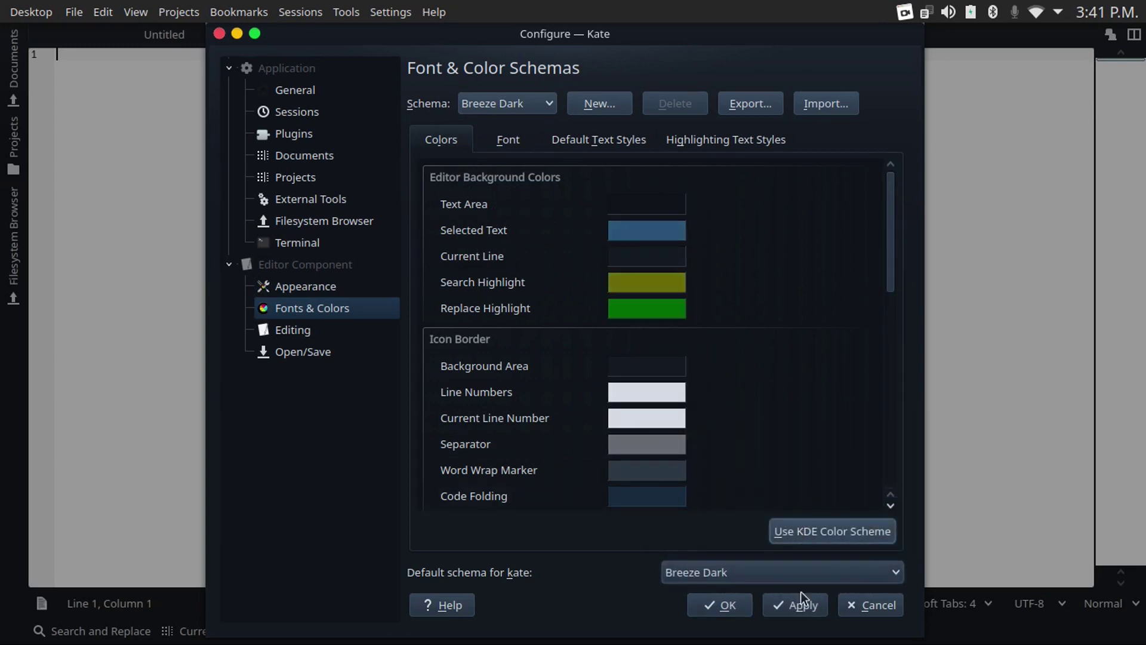
click(745, 613)
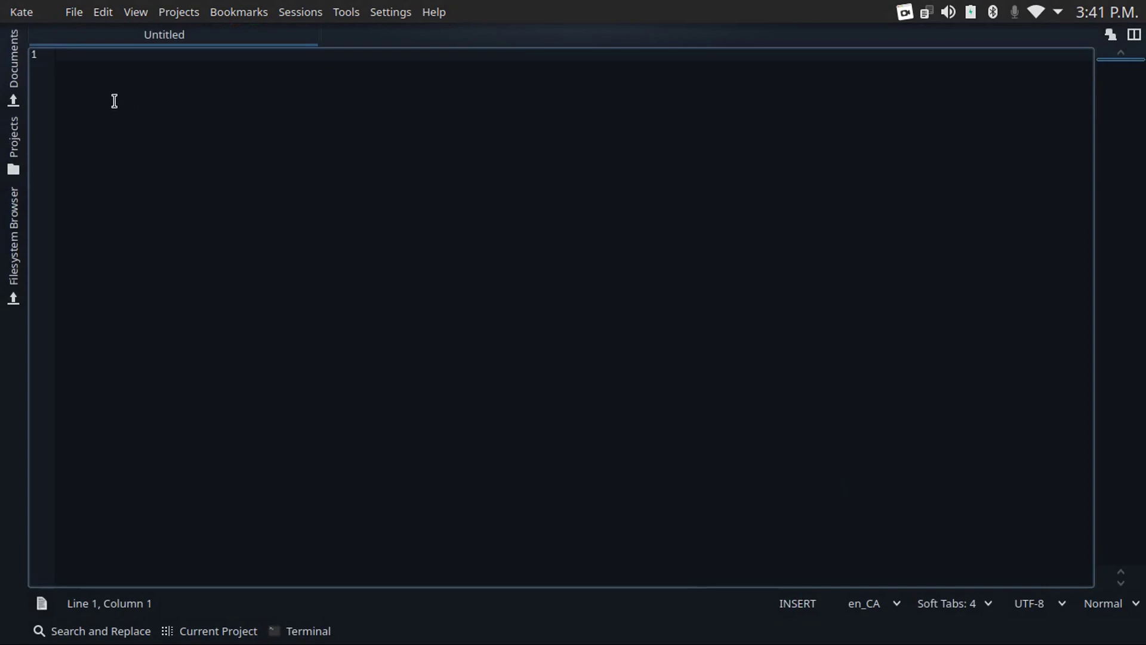
Launch LibreOffice Writer by searching 'lib' in the application dashboard.
key(super)
text(lib)
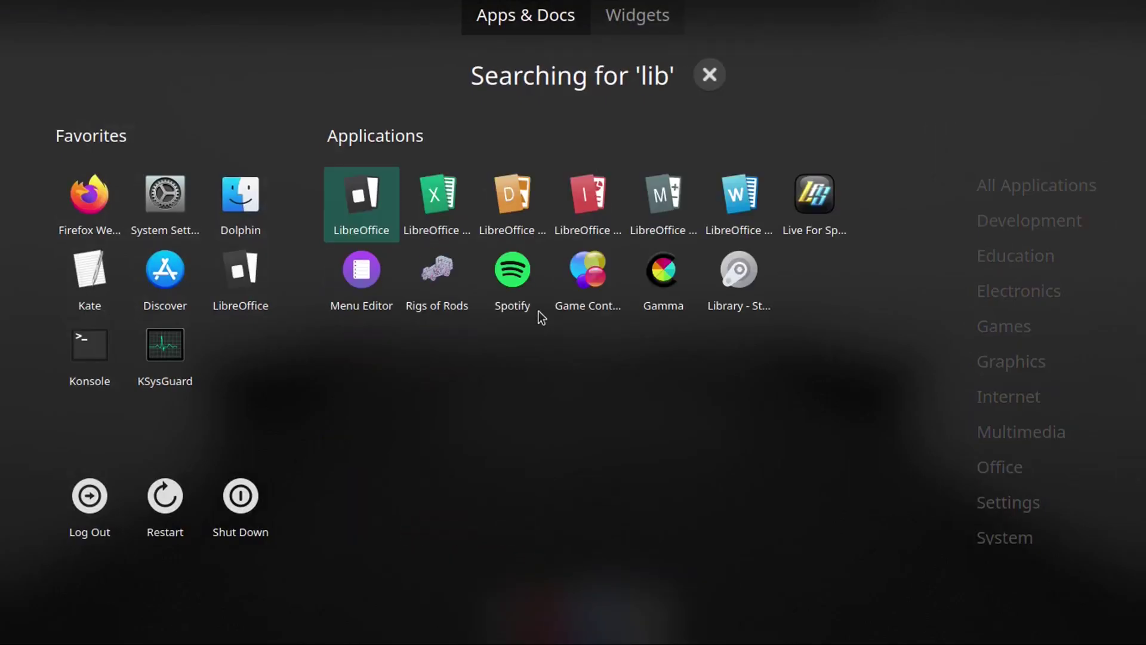
click(739, 200)
Set LibreOffice's View icon style to Breeze (dark) and confirm the options.
click(376, 12)
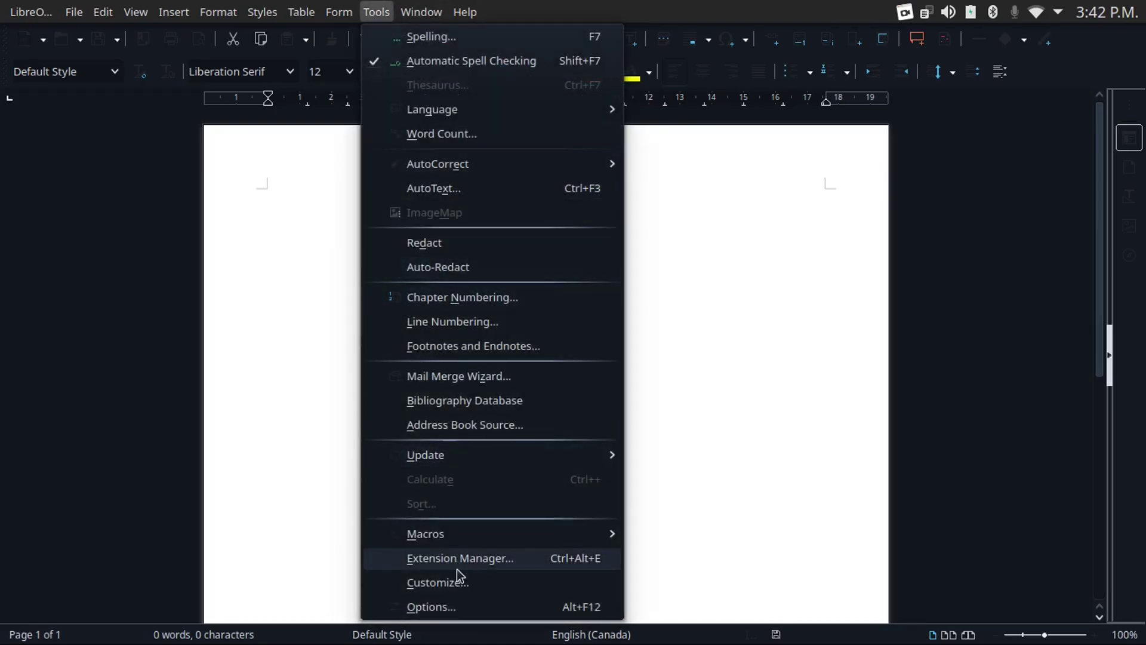
click(451, 606)
click(293, 165)
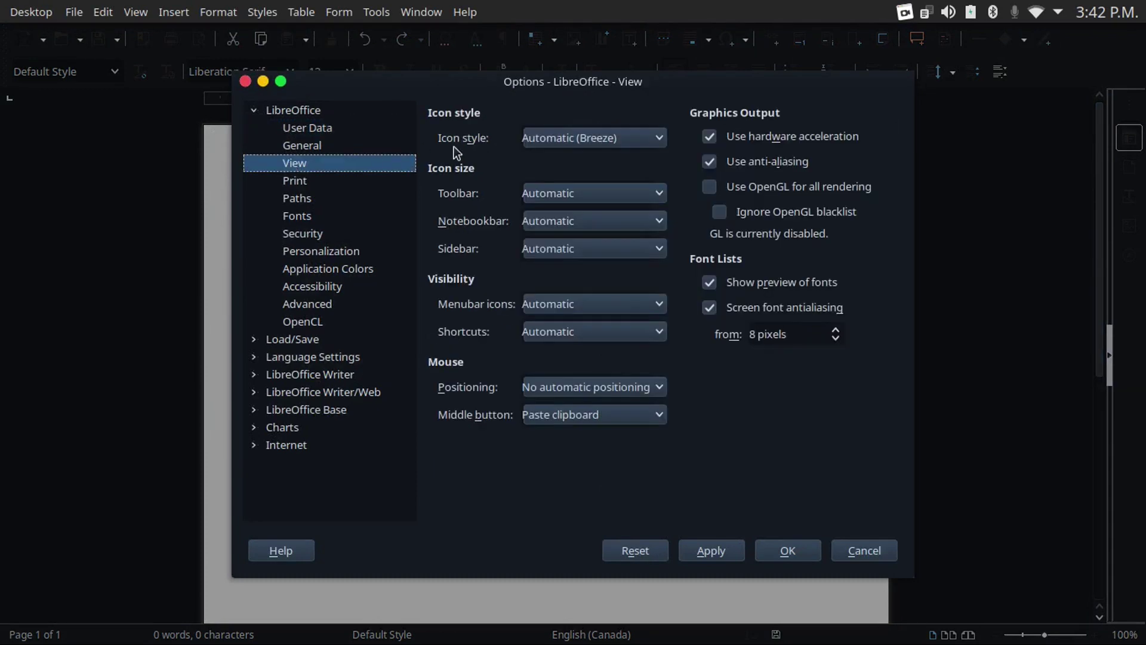
click(555, 141)
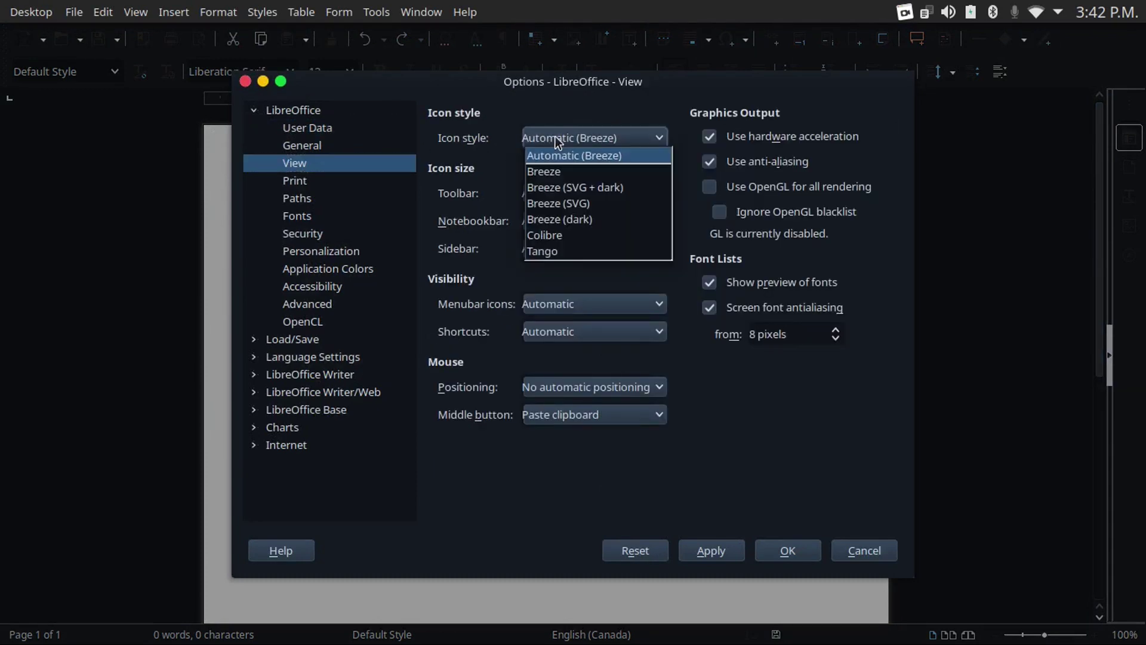
click(586, 221)
click(788, 550)
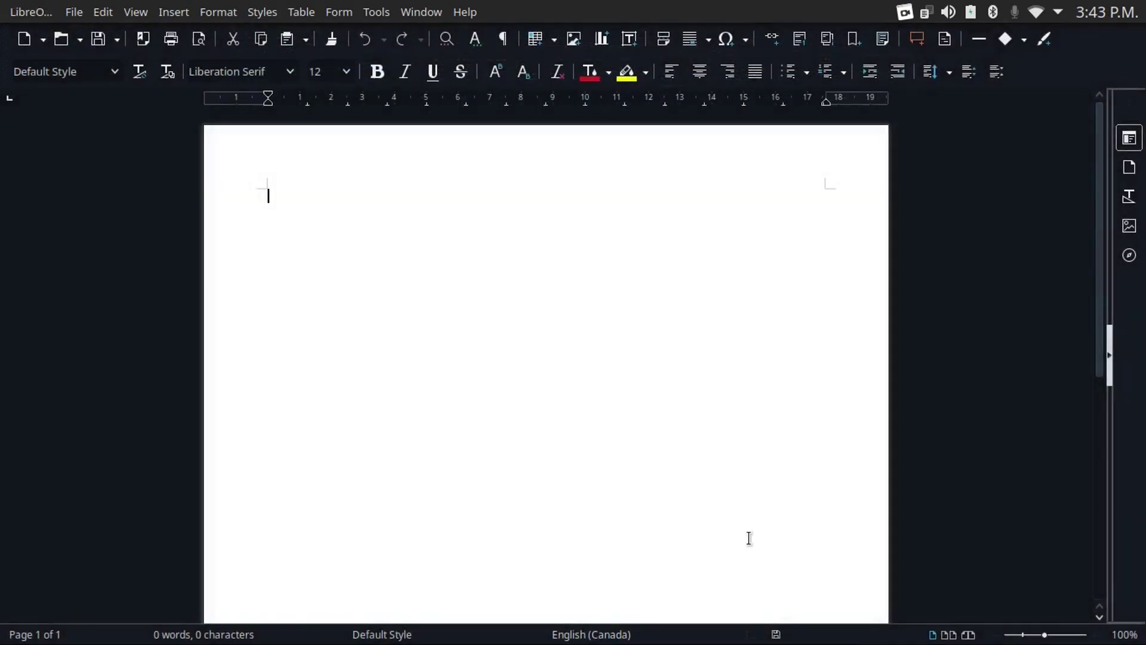